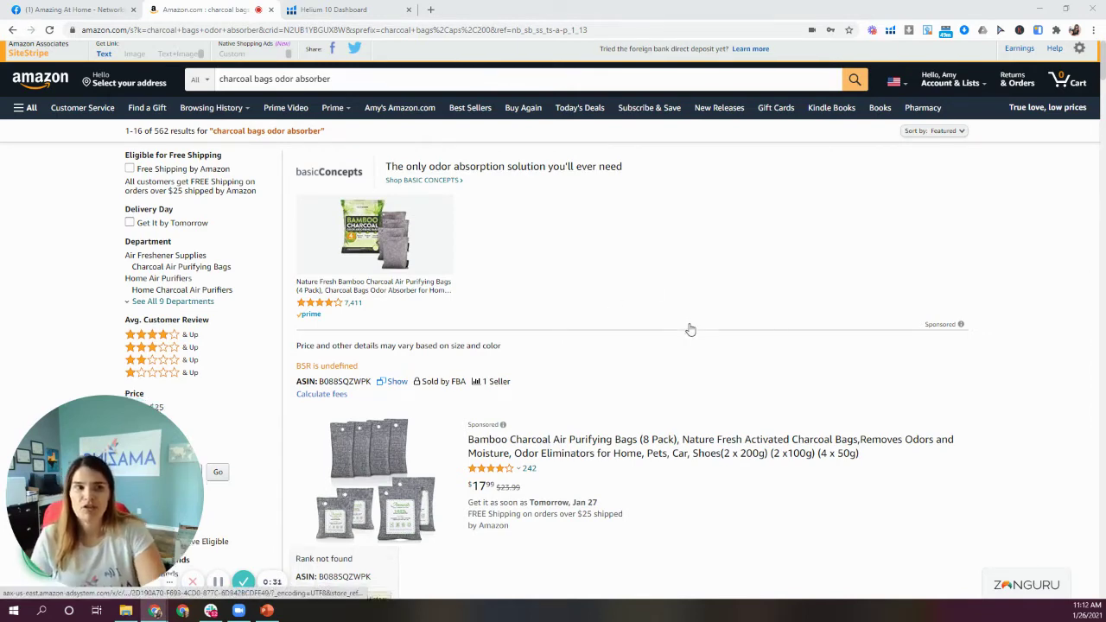
- Examine the best-seller rank data shown for the first charcoal bag listings, including the MOSO NATURAL air purifying bag
{"action": "scroll", "coordinate": [686, 326], "scroll_direction": "down", "scroll_amount": 3}
{"action": "scroll", "coordinate": [691, 330], "scroll_direction": "down", "scroll_amount": 1}
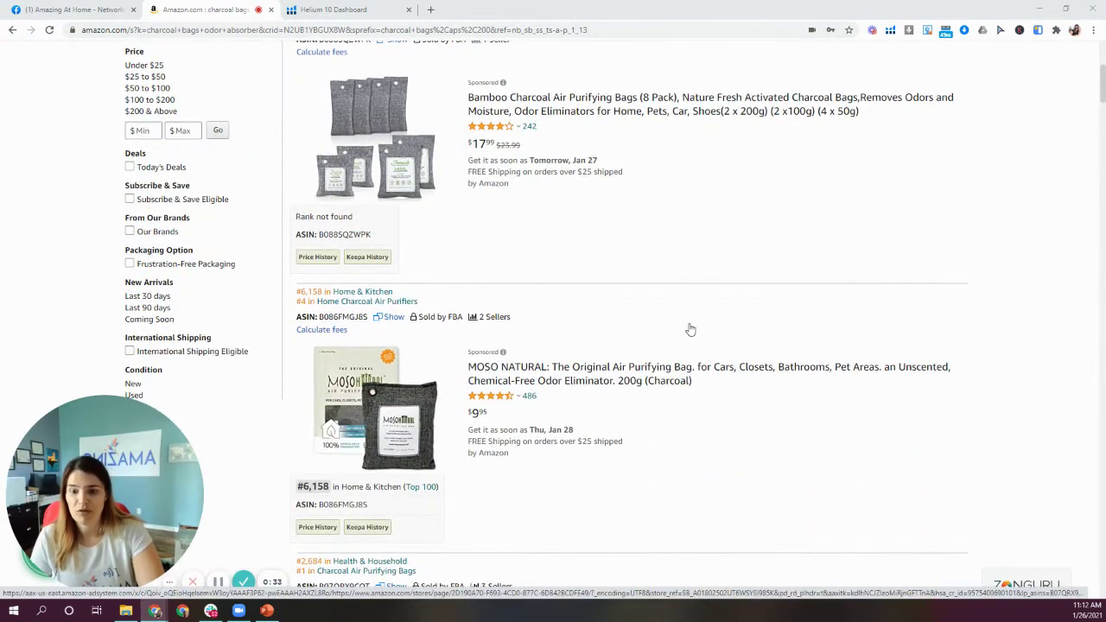
{"action": "scroll", "coordinate": [691, 329], "scroll_direction": "down", "scroll_amount": 1}
{"action": "scroll", "coordinate": [689, 329], "scroll_direction": "up", "scroll_amount": 5}
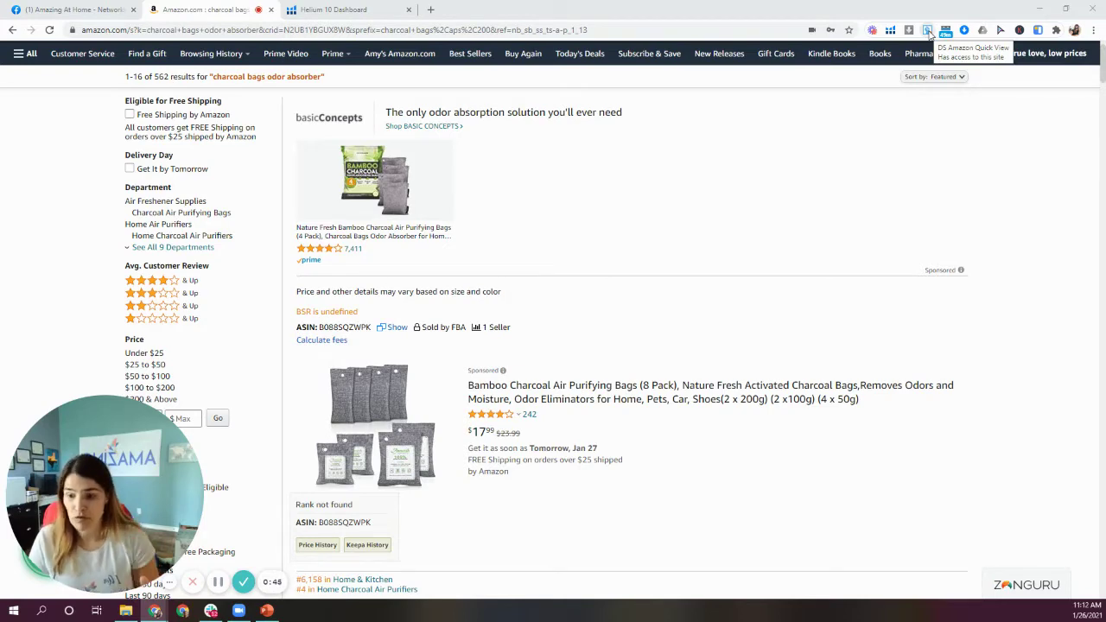
{"action": "scroll", "coordinate": [631, 332], "scroll_direction": "down", "scroll_amount": 3}
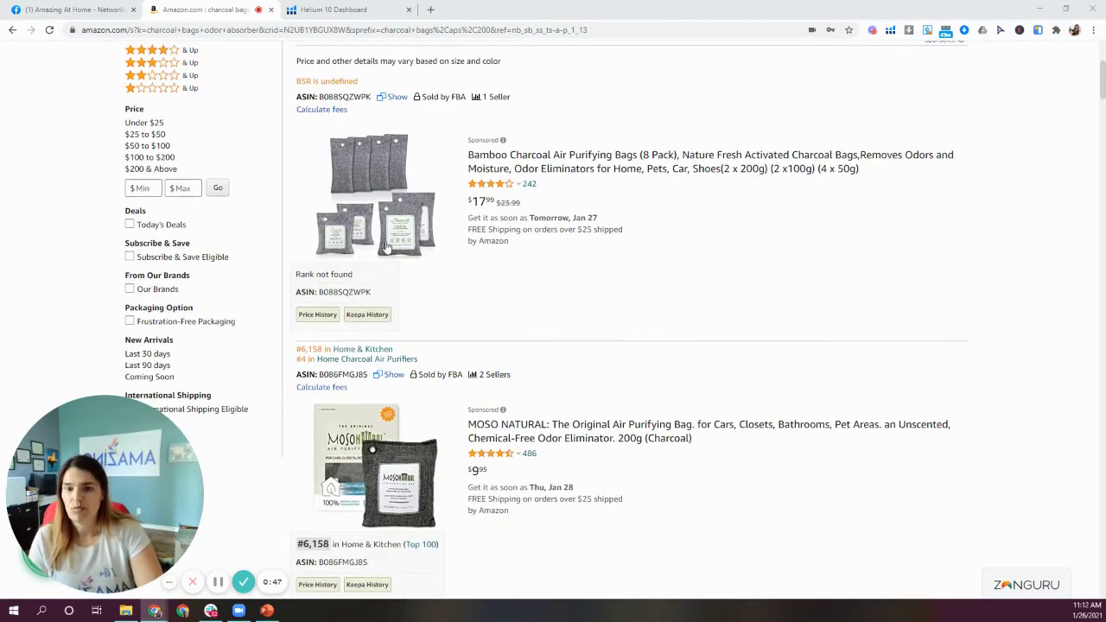
{"action": "scroll", "coordinate": [291, 314], "scroll_direction": "down", "scroll_amount": 1}
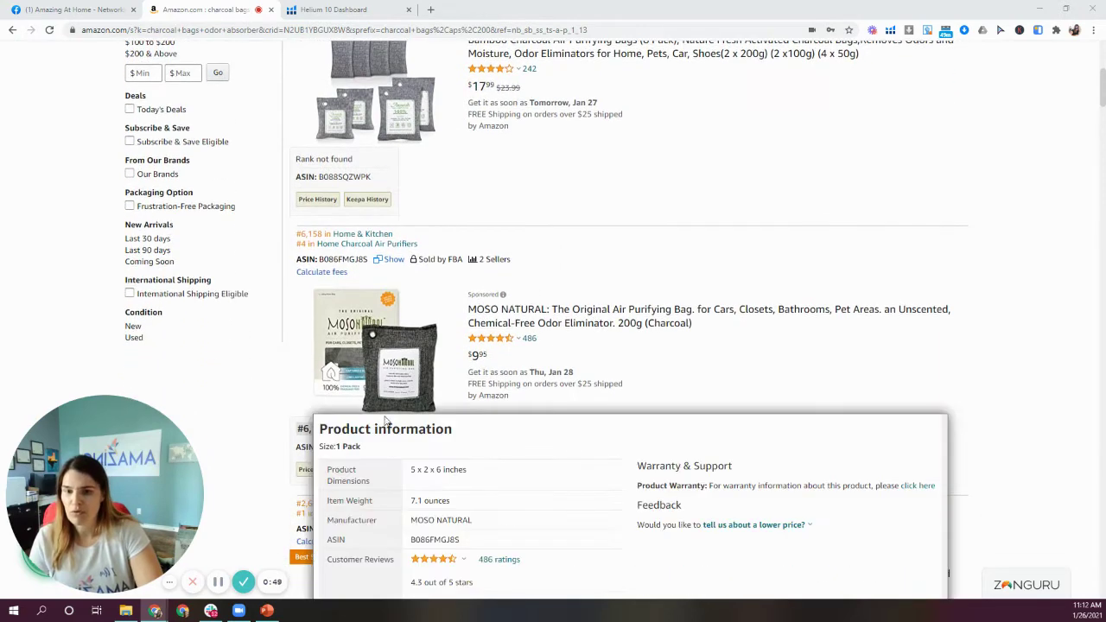
{"action": "left_click_drag", "start_coordinate": [298, 429], "coordinate": [332, 430]}
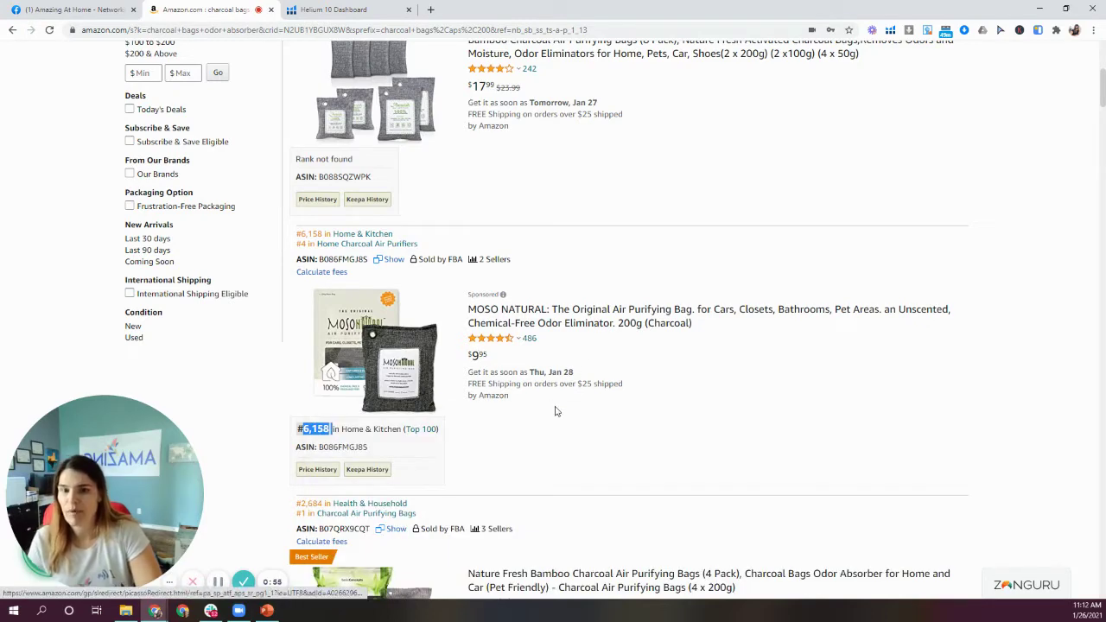
{"action": "scroll", "coordinate": [542, 468], "scroll_direction": "down", "scroll_amount": 1}
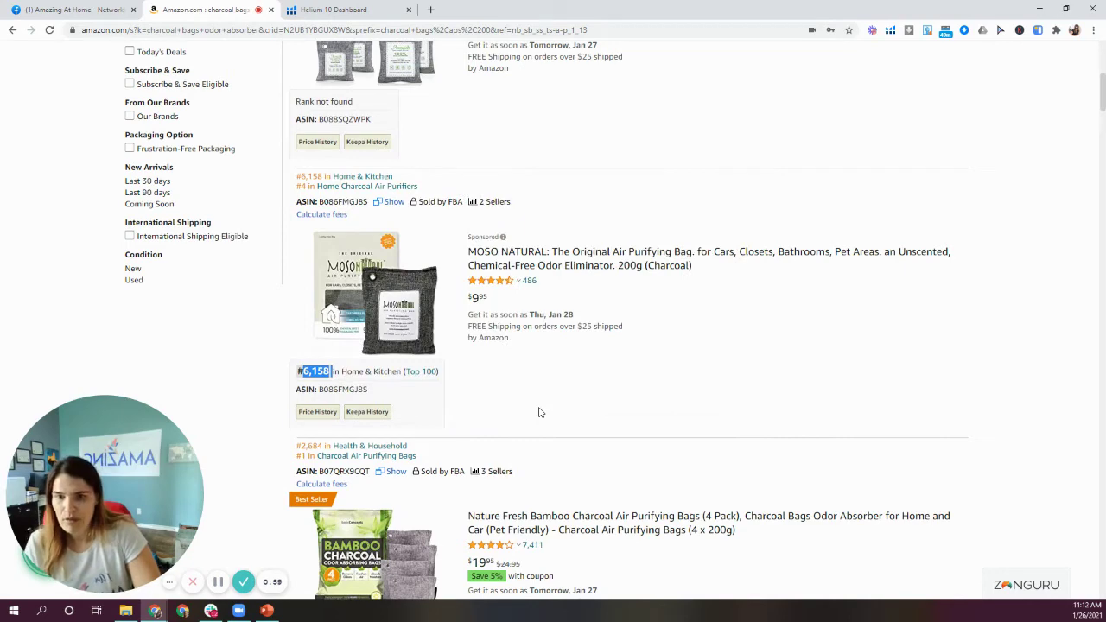
{"action": "scroll", "coordinate": [540, 412], "scroll_direction": "up", "scroll_amount": 2}
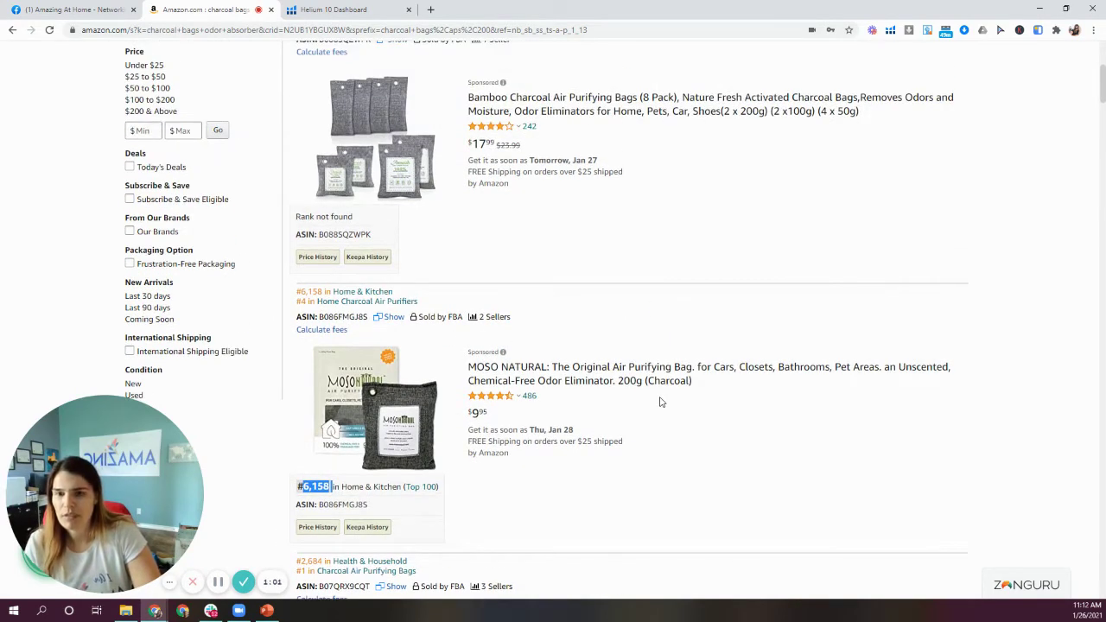
{"action": "scroll", "coordinate": [628, 461], "scroll_direction": "down", "scroll_amount": 2}
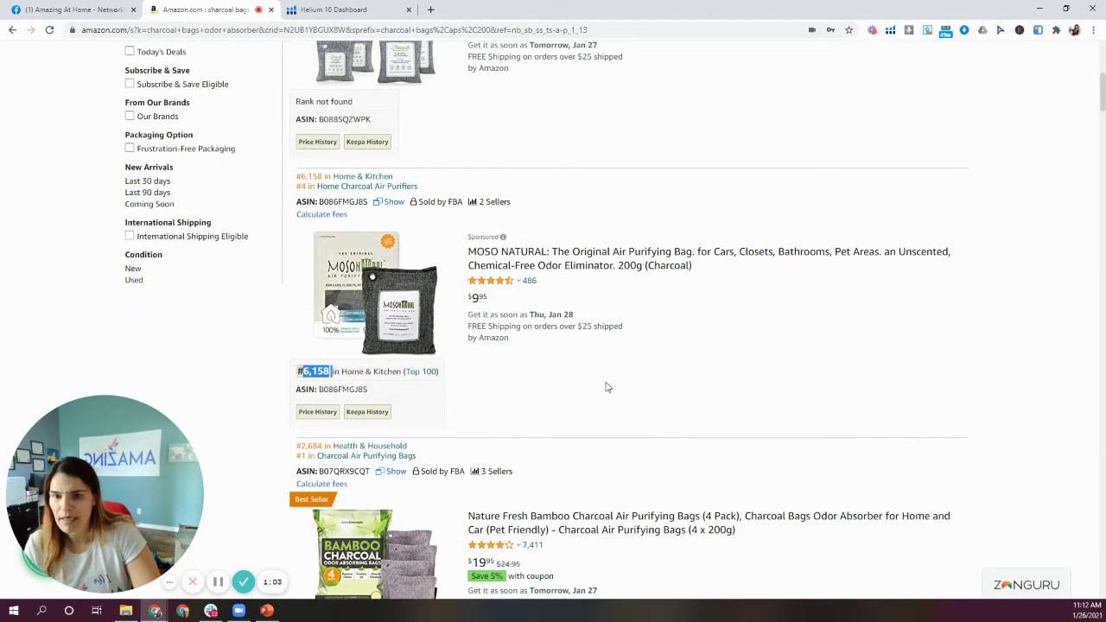
{"action": "scroll", "coordinate": [640, 415], "scroll_direction": "down", "scroll_amount": 4}
{"action": "left_click", "coordinate": [676, 447]}
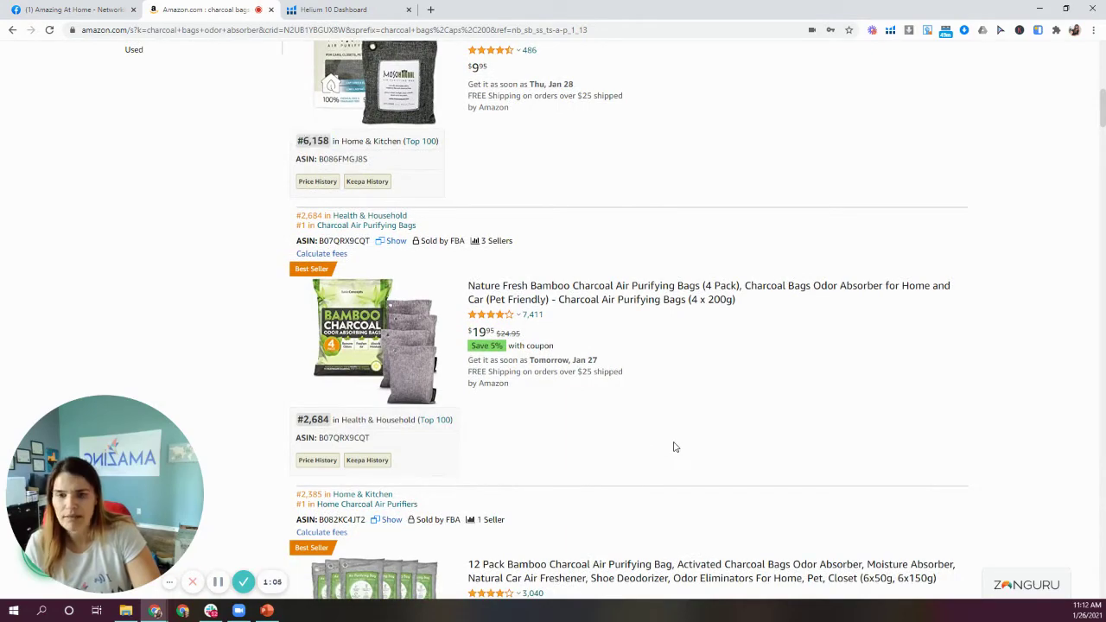
- Compare the sales ranks of the charcoal bag listings across the search results, from the first listing past the editorial recommendations
{"action": "scroll", "coordinate": [675, 447], "scroll_direction": "up", "scroll_amount": 12}
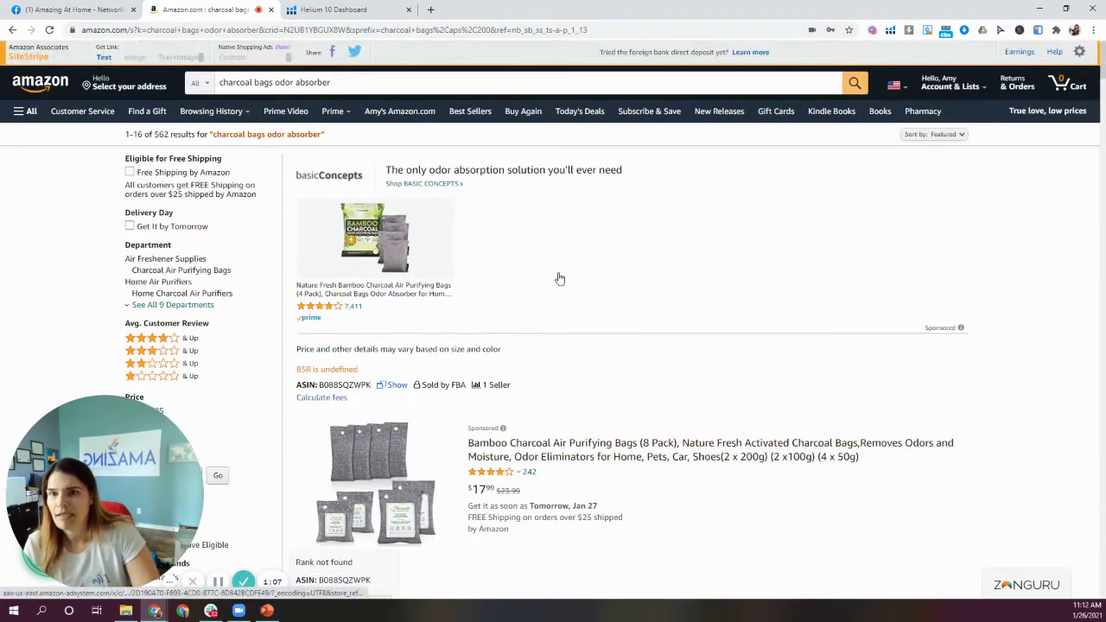
{"action": "scroll", "coordinate": [610, 436], "scroll_direction": "down", "scroll_amount": 5}
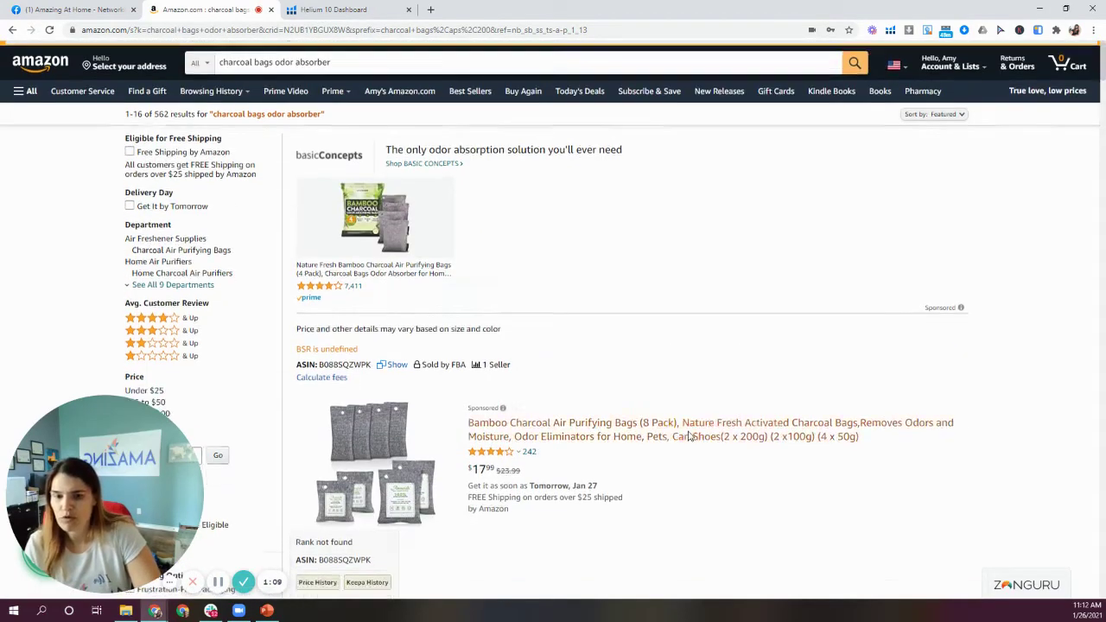
{"action": "scroll", "coordinate": [610, 436], "scroll_direction": "down", "scroll_amount": 4}
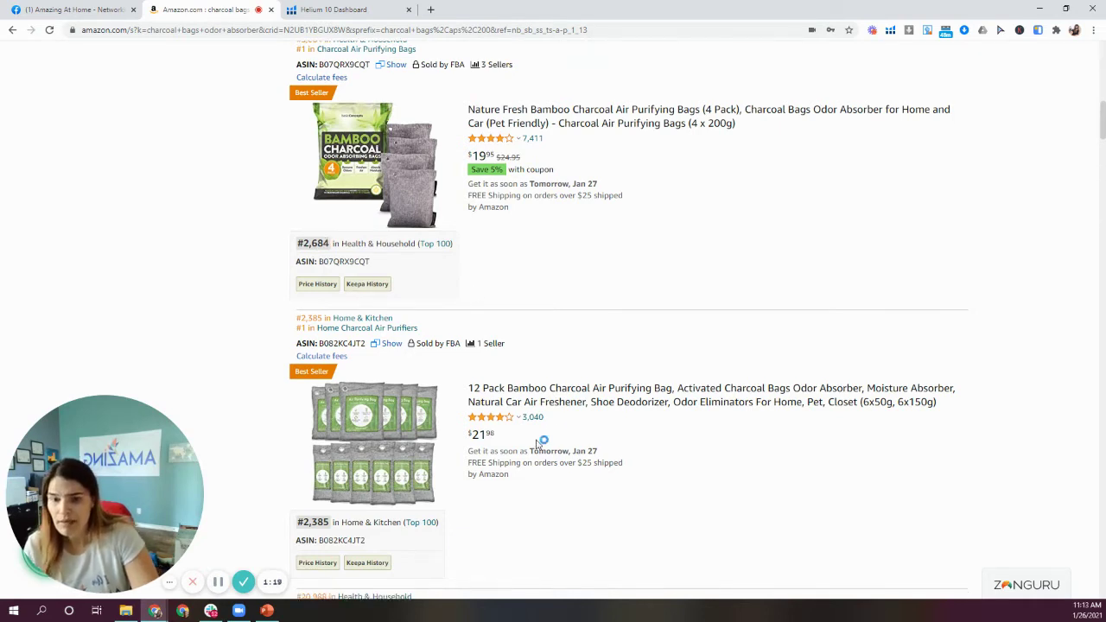
{"action": "scroll", "coordinate": [358, 371], "scroll_direction": "down", "scroll_amount": 2}
{"action": "scroll", "coordinate": [529, 412], "scroll_direction": "down", "scroll_amount": 3}
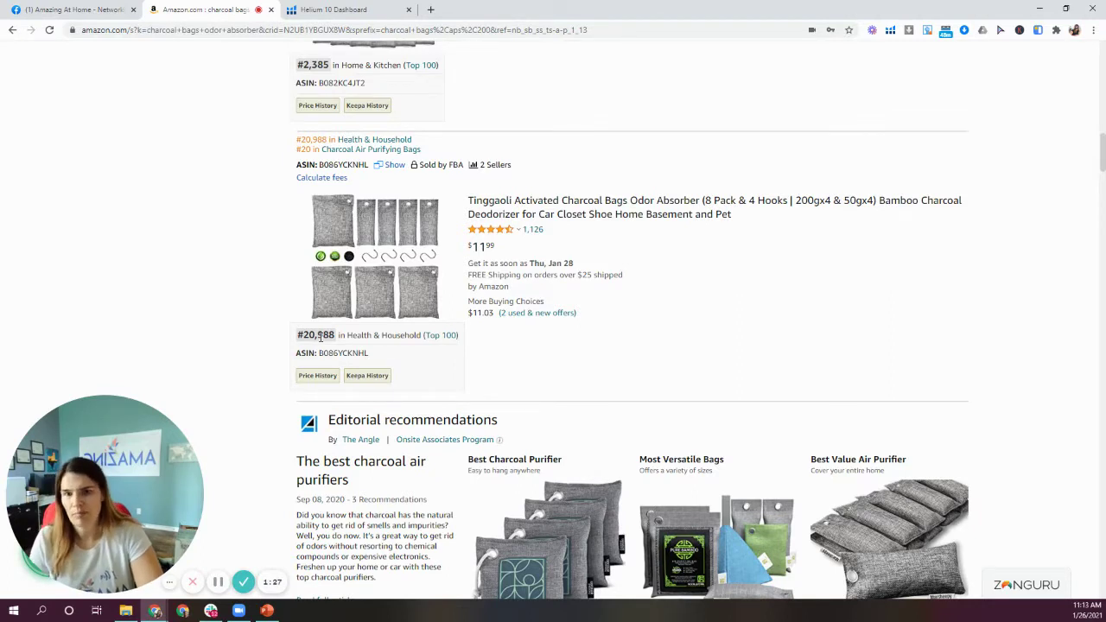
{"action": "scroll", "coordinate": [513, 349], "scroll_direction": "down", "scroll_amount": 3}
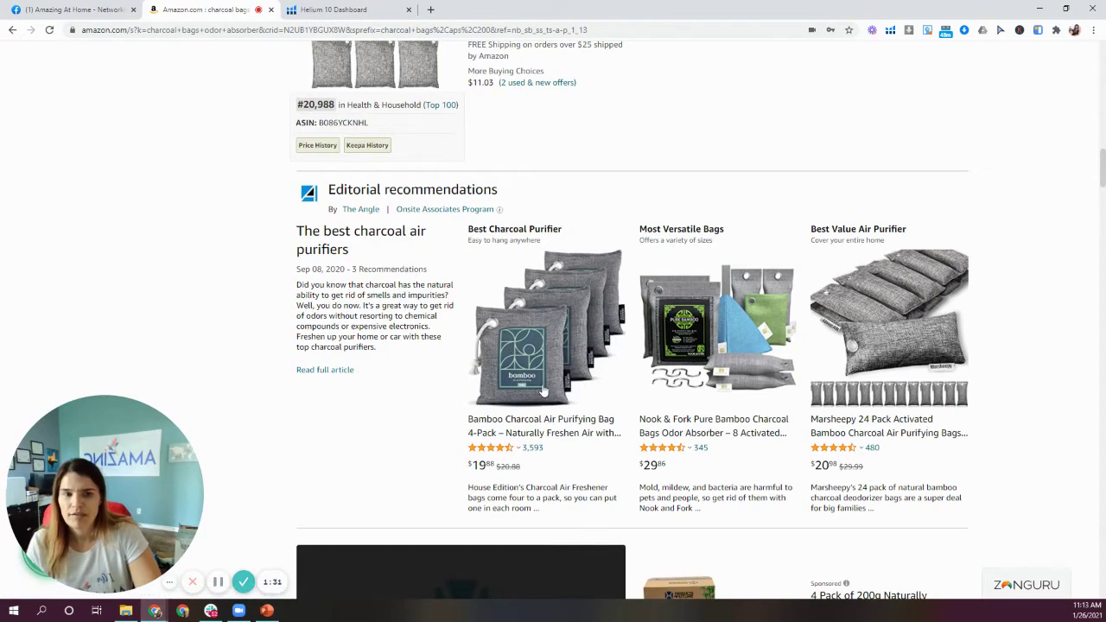
{"action": "scroll", "coordinate": [744, 447], "scroll_direction": "down", "scroll_amount": 5}
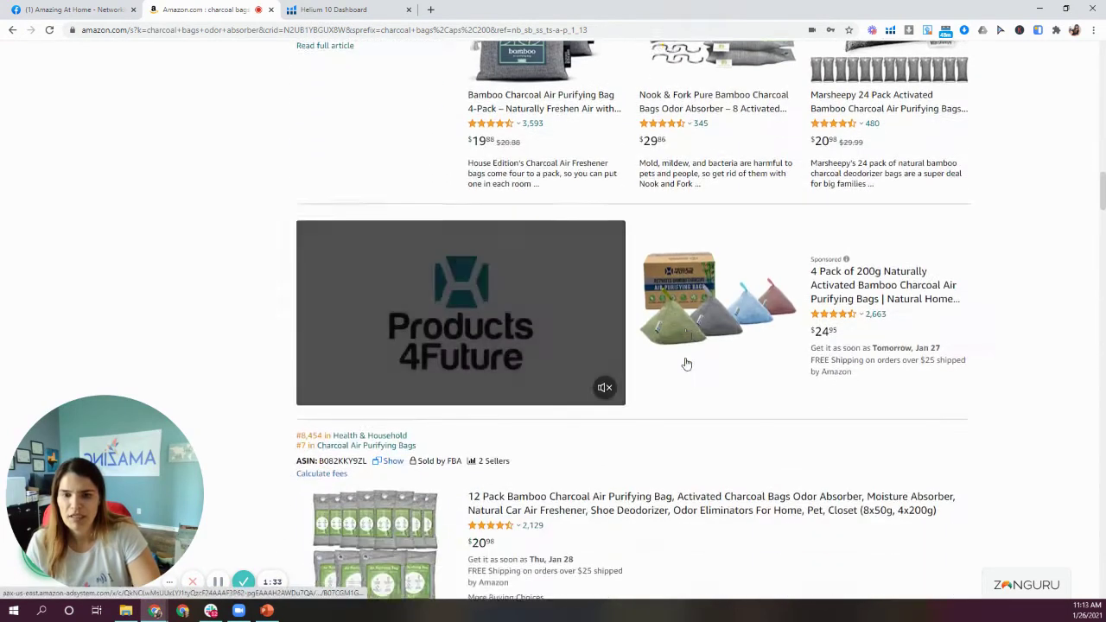
{"action": "scroll", "coordinate": [675, 404], "scroll_direction": "down", "scroll_amount": 1}
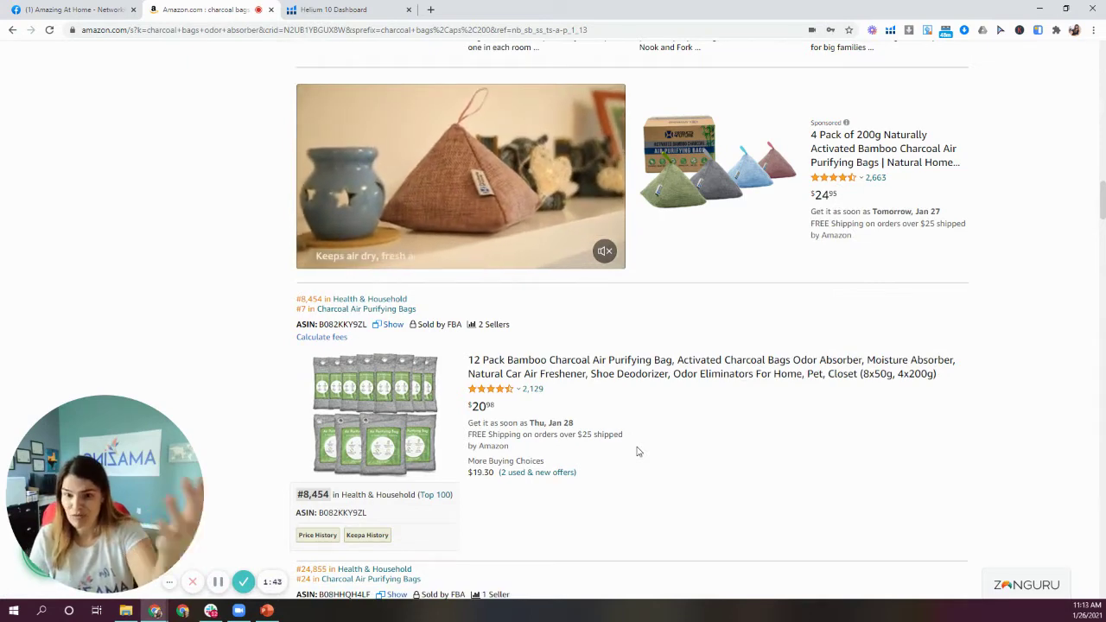
{"action": "scroll", "coordinate": [637, 451], "scroll_direction": "down", "scroll_amount": 3}
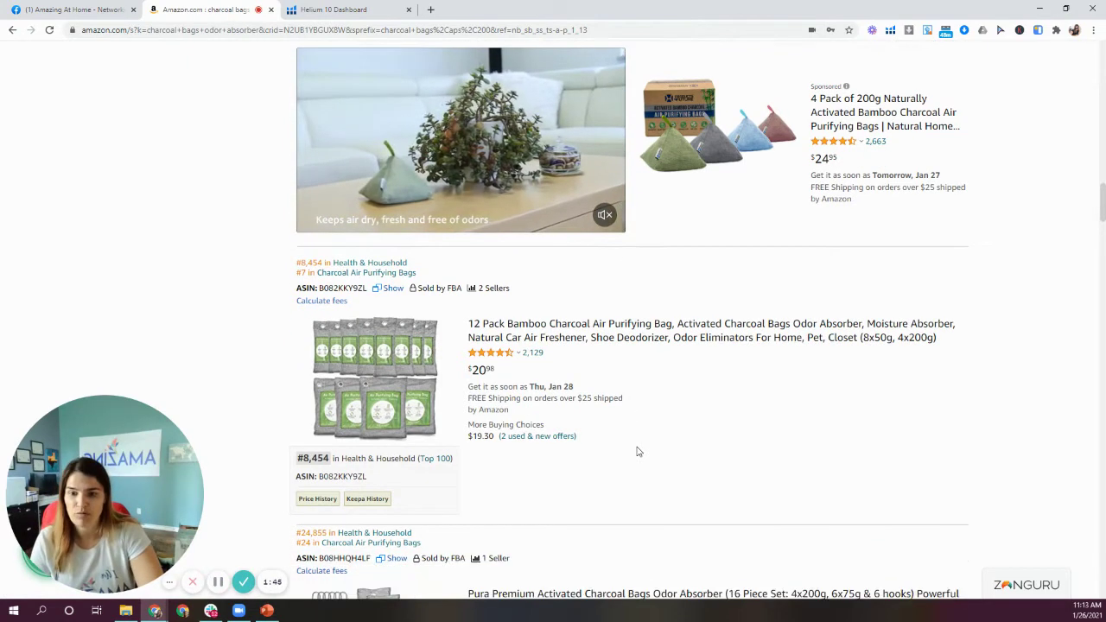
{"action": "scroll", "coordinate": [637, 452], "scroll_direction": "down", "scroll_amount": 1}
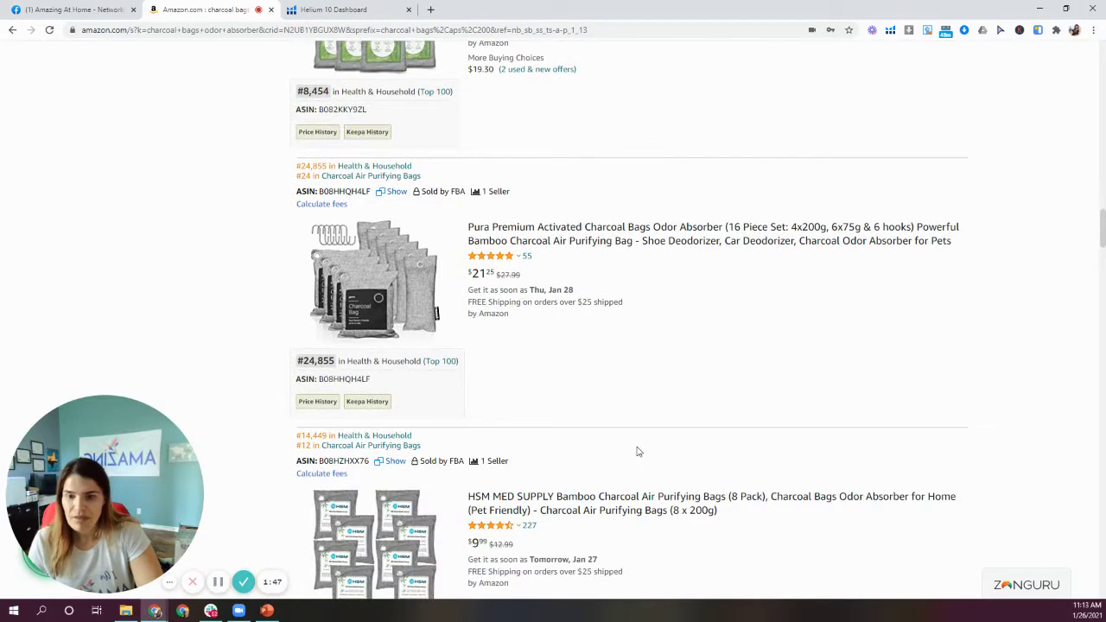
{"action": "scroll", "coordinate": [637, 451], "scroll_direction": "up", "scroll_amount": 1}
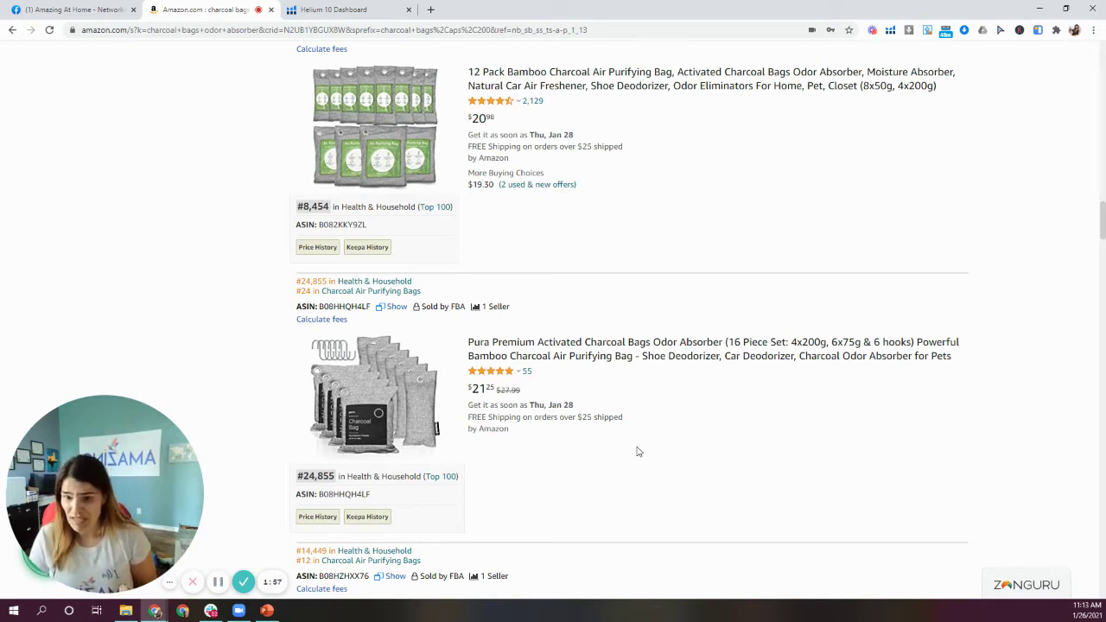
{"action": "scroll", "coordinate": [542, 464], "scroll_direction": "down", "scroll_amount": 5}
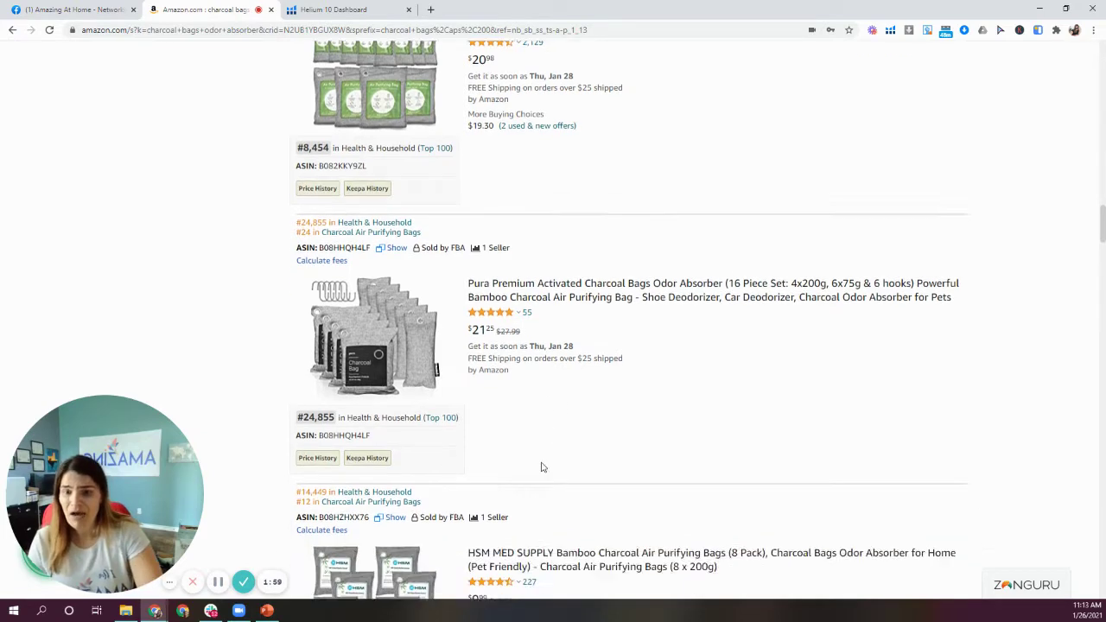
{"action": "scroll", "coordinate": [543, 467], "scroll_direction": "down", "scroll_amount": 3}
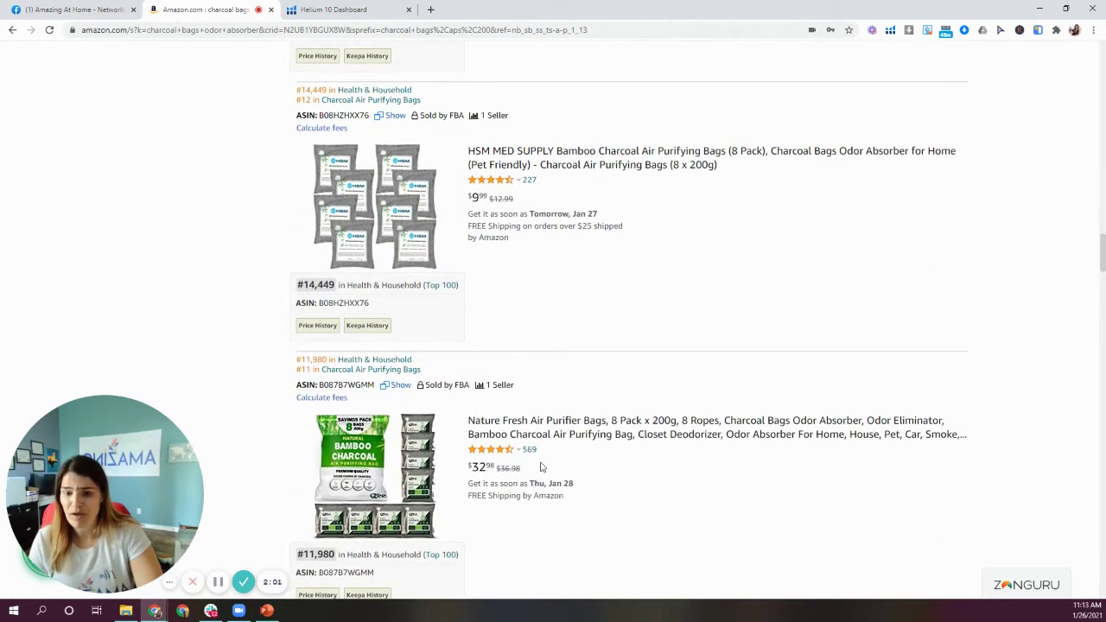
{"action": "scroll", "coordinate": [542, 467], "scroll_direction": "down", "scroll_amount": 1}
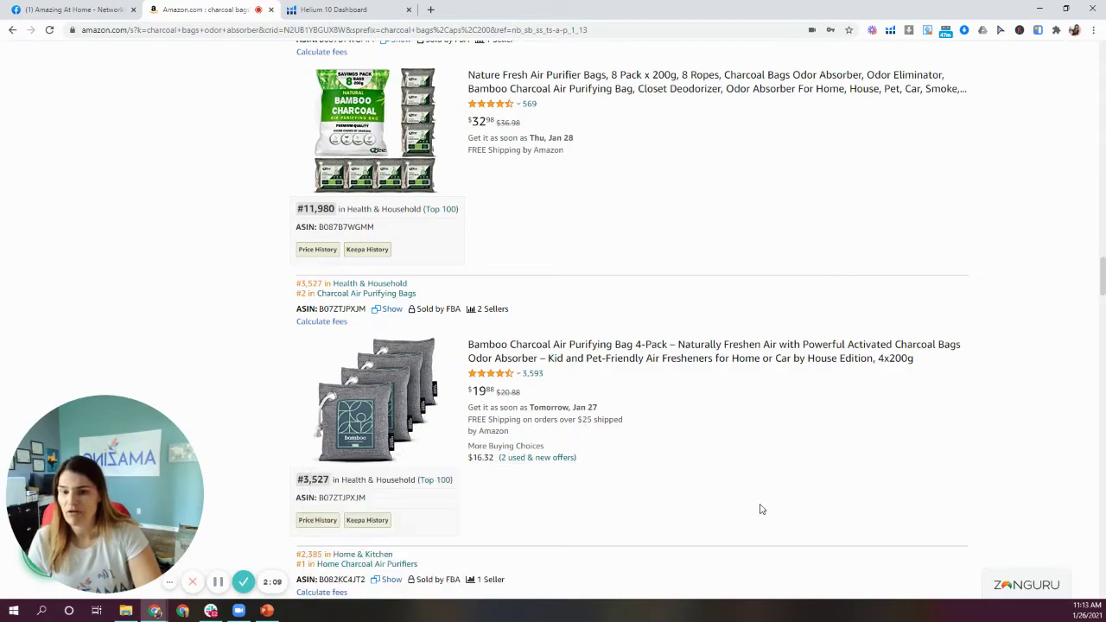
- Copy the ASIN of the best-selling Nature Fresh Bamboo Charcoal Air Purifying Bags (4 Pack) from its search listing
{"action": "scroll", "coordinate": [759, 510], "scroll_direction": "up", "scroll_amount": 8}
{"action": "scroll", "coordinate": [759, 510], "scroll_direction": "up", "scroll_amount": 10}
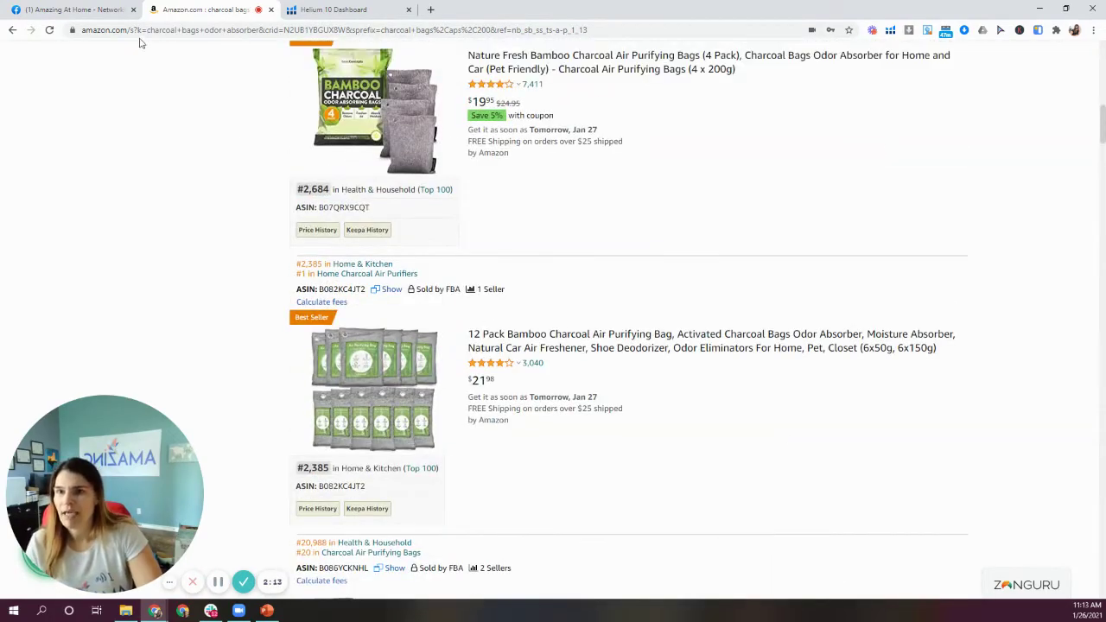
{"action": "scroll", "coordinate": [654, 435], "scroll_direction": "up", "scroll_amount": 2}
{"action": "scroll", "coordinate": [654, 435], "scroll_direction": "up", "scroll_amount": 1}
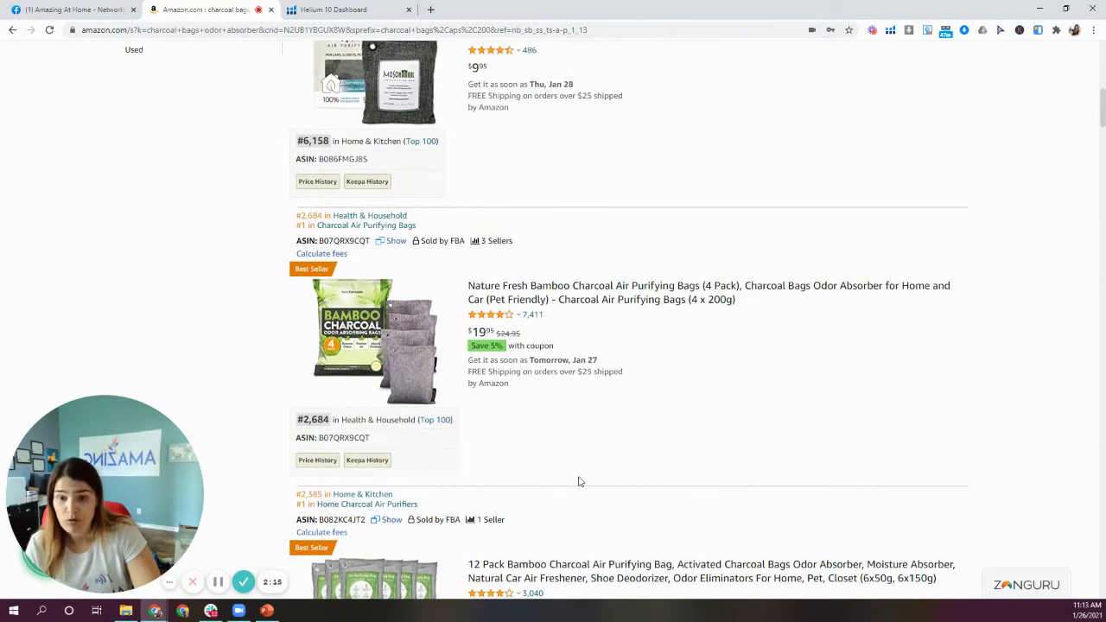
{"action": "scroll", "coordinate": [580, 481], "scroll_direction": "down", "scroll_amount": 3}
{"action": "scroll", "coordinate": [440, 333], "scroll_direction": "up", "scroll_amount": 1}
{"action": "scroll", "coordinate": [596, 408], "scroll_direction": "up", "scroll_amount": 1}
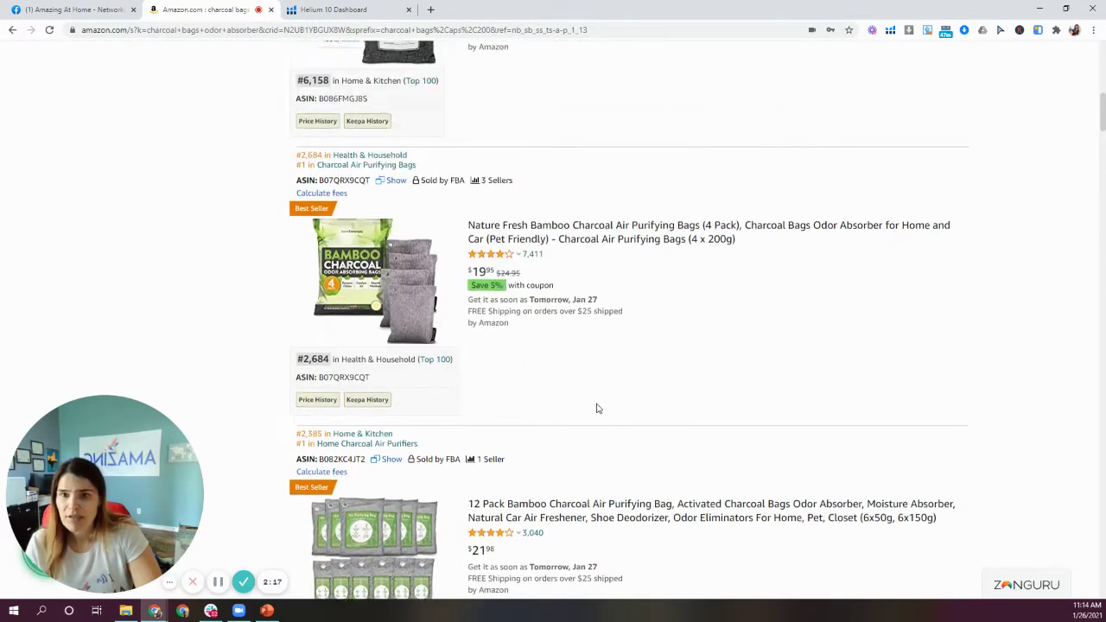
{"action": "mouse_move", "coordinate": [356, 265]}
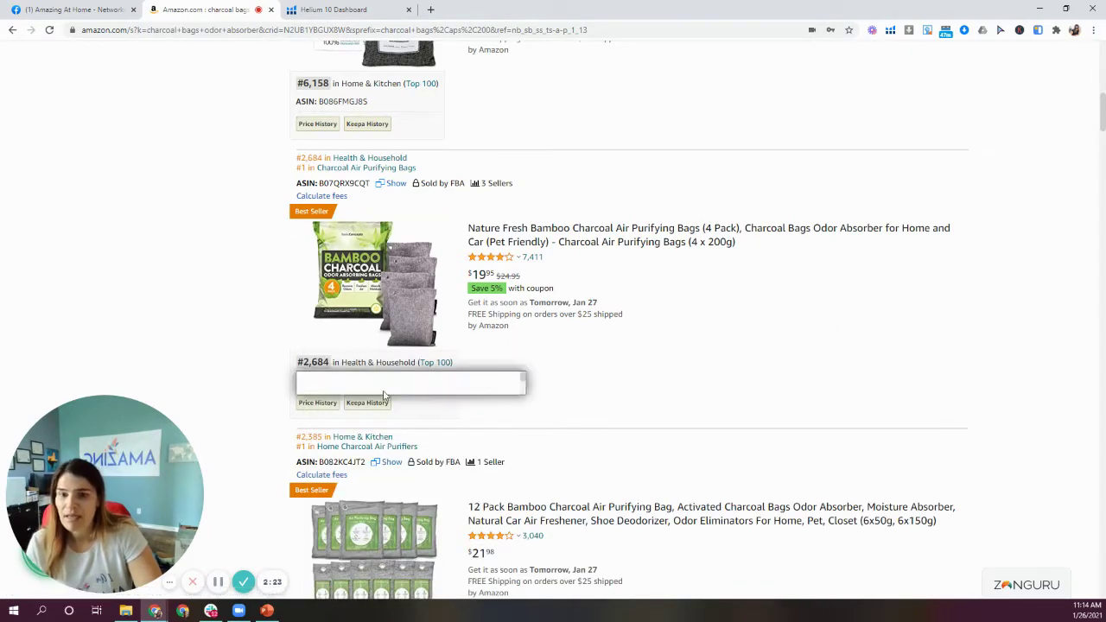
{"action": "left_click_drag", "start_coordinate": [320, 381], "coordinate": [378, 385]}
{"action": "key", "text": "ctrl+c"}
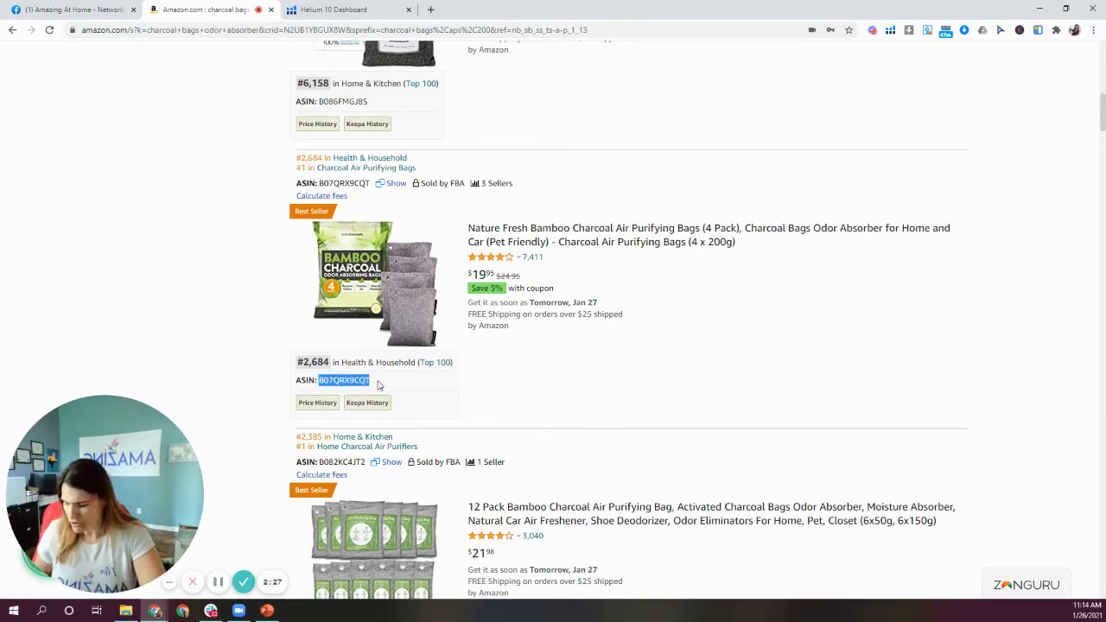
- Switch to Helium 10 and open the Cerebro reverse ASIN lookup among the keyword research tools
{"action": "left_click", "coordinate": [331, 10]}
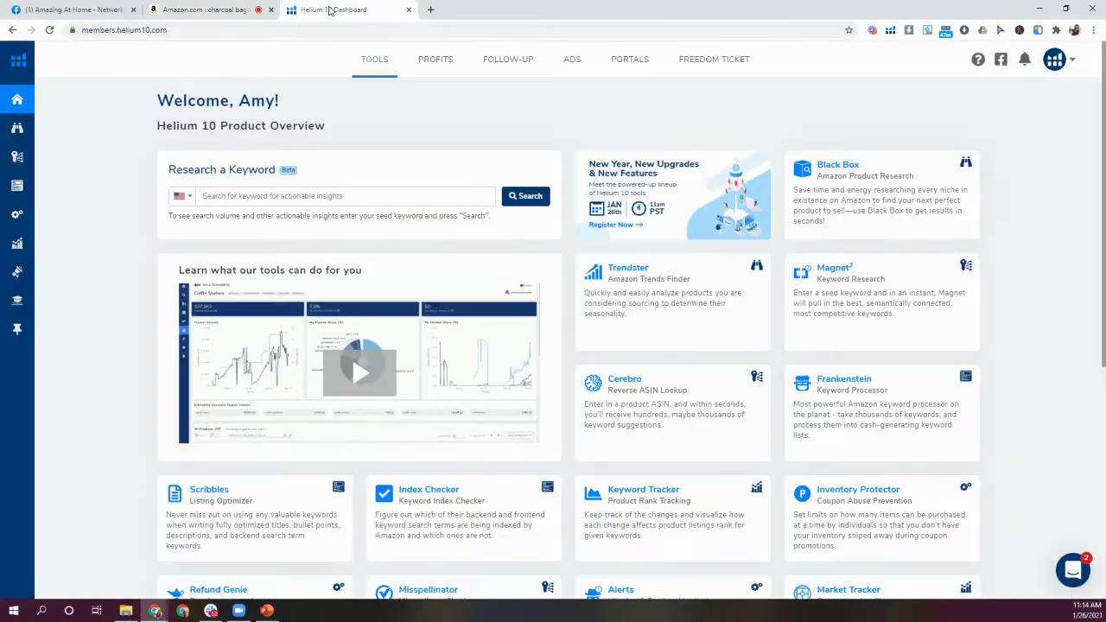
{"action": "mouse_move", "coordinate": [33, 156]}
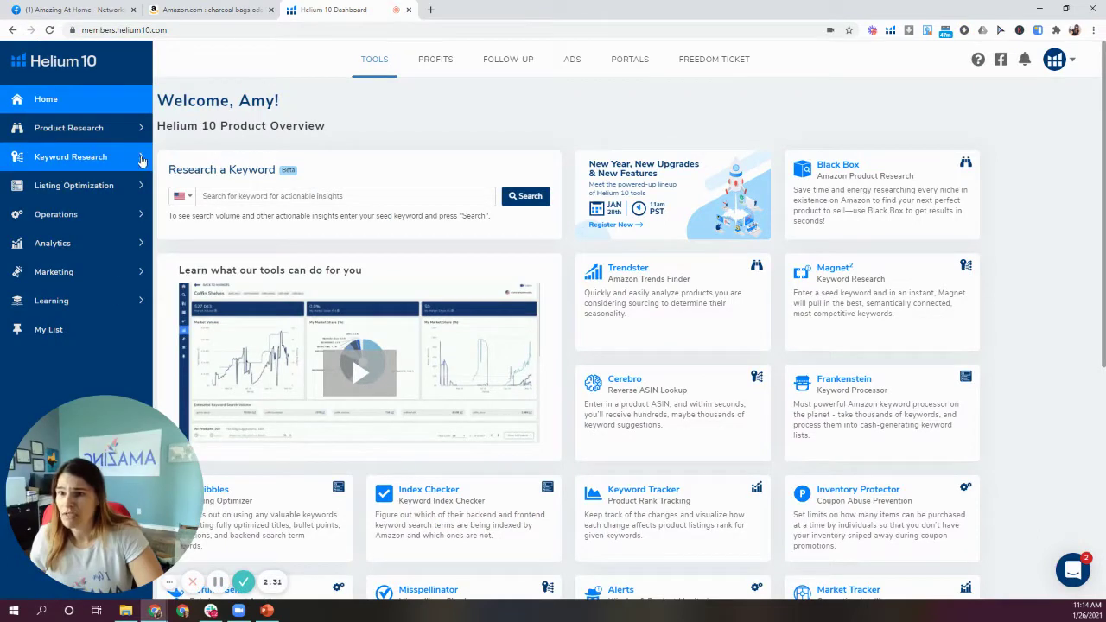
{"action": "left_click", "coordinate": [143, 161]}
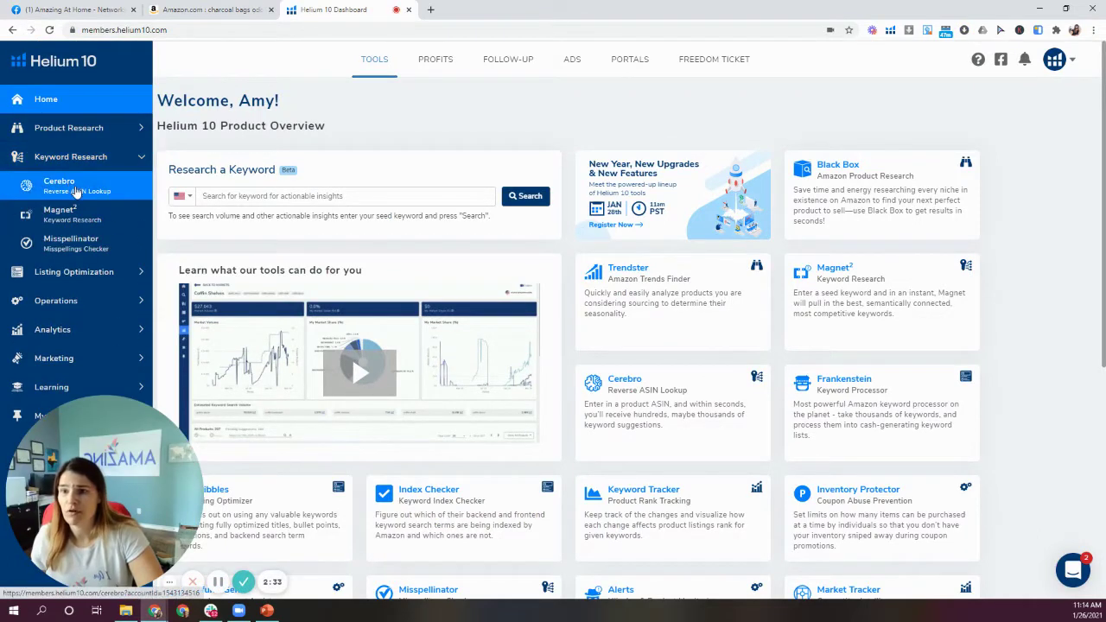
{"action": "left_click", "coordinate": [79, 190]}
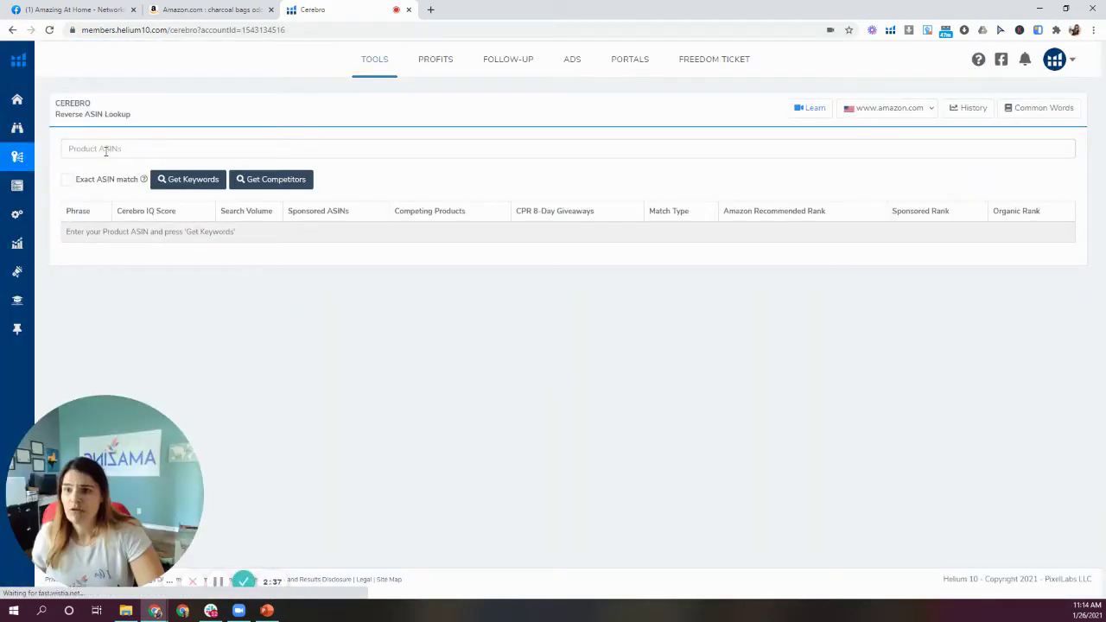
- Run a Cerebro keyword lookup for the product ASIN B07QRX9CQT and view the list of keyword phrases
{"action": "left_click", "coordinate": [106, 149]}
{"action": "key", "text": "ctrl+v"}
{"action": "key", "text": "Return"}
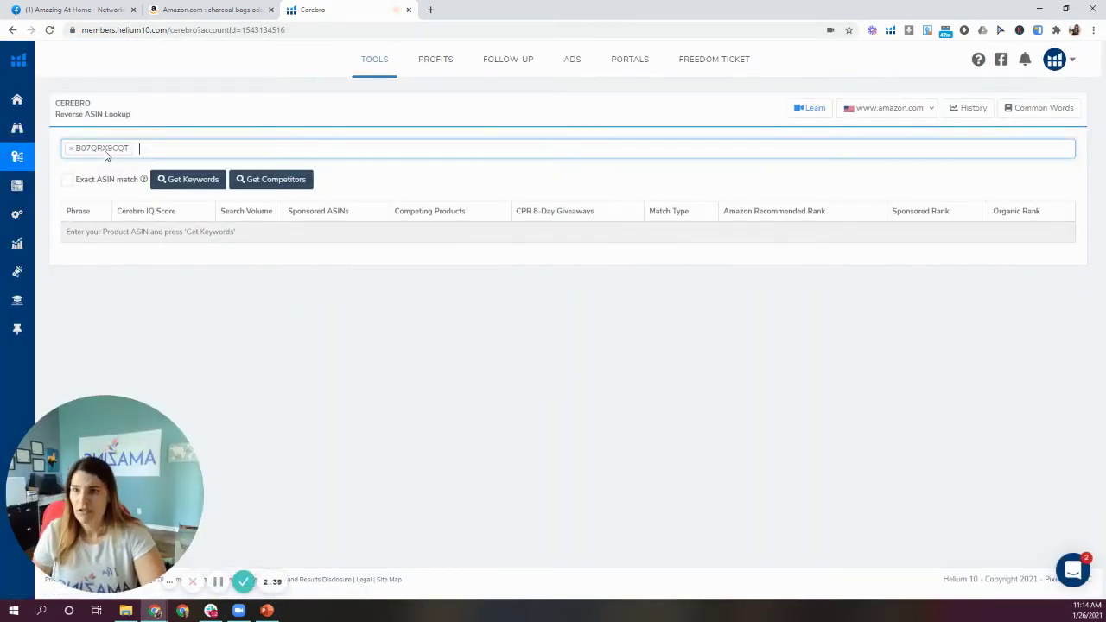
{"action": "left_click", "coordinate": [193, 181]}
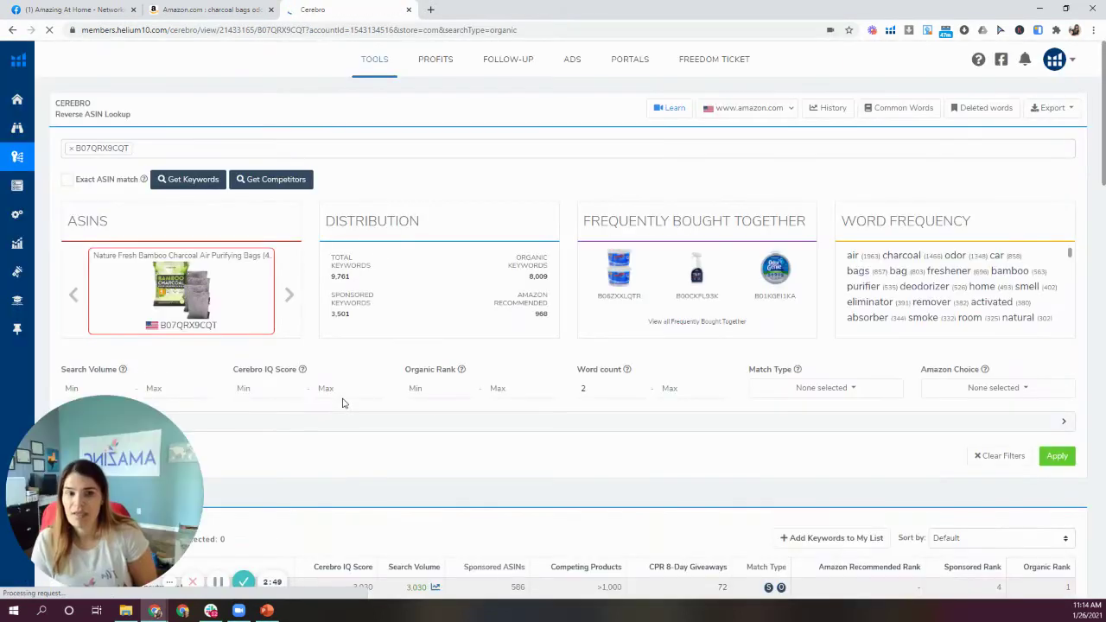
{"action": "scroll", "coordinate": [371, 427], "scroll_direction": "down", "scroll_amount": 3}
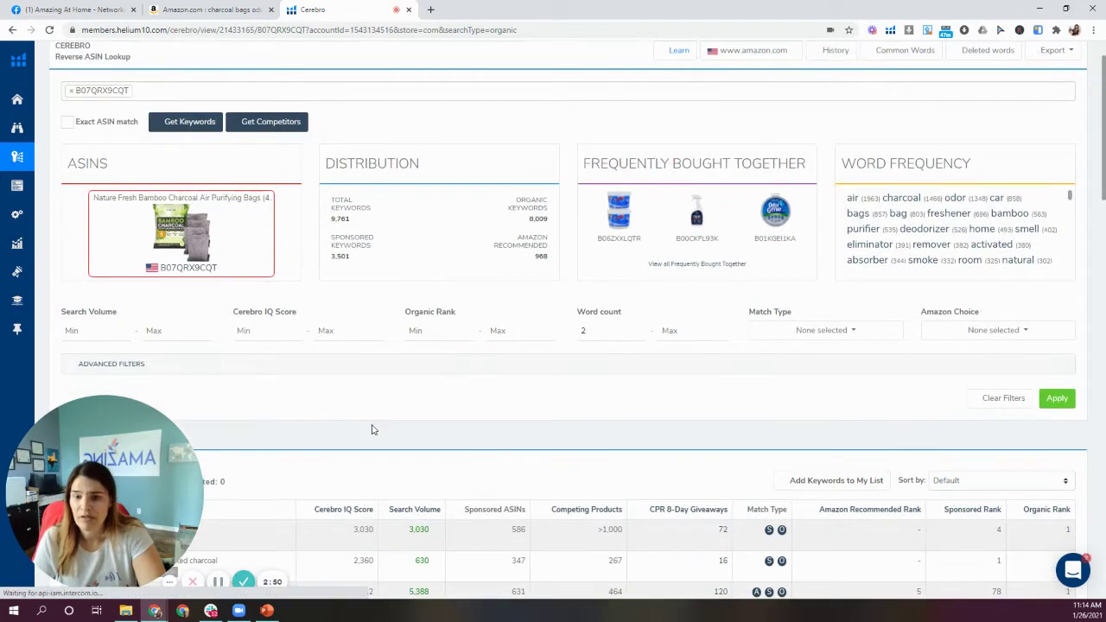
{"action": "scroll", "coordinate": [372, 430], "scroll_direction": "down", "scroll_amount": 3}
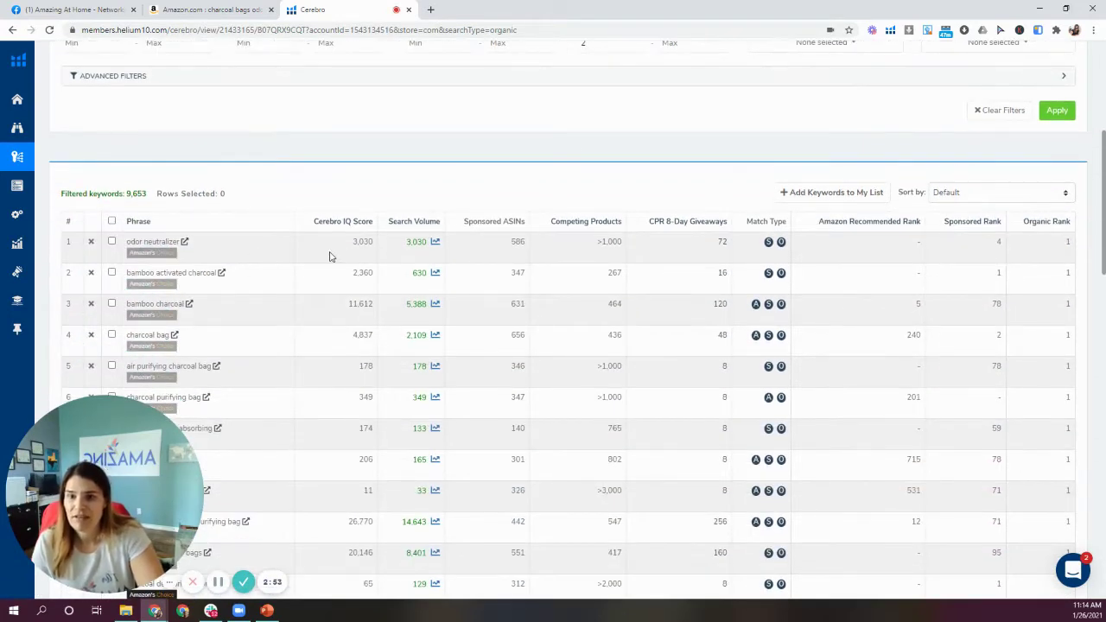
- Examine the top Cerebro phrases, their Amazon's Choice badges, search volumes and organic ranks for the charcoal bag product
{"action": "mouse_move", "coordinate": [1047, 223]}
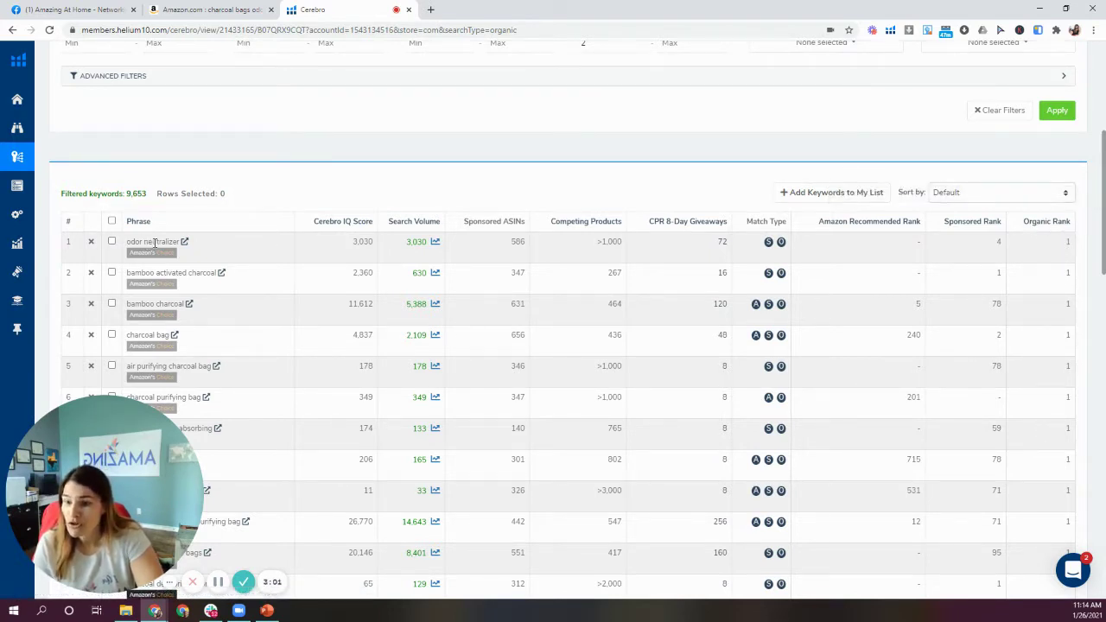
{"action": "mouse_move", "coordinate": [165, 262]}
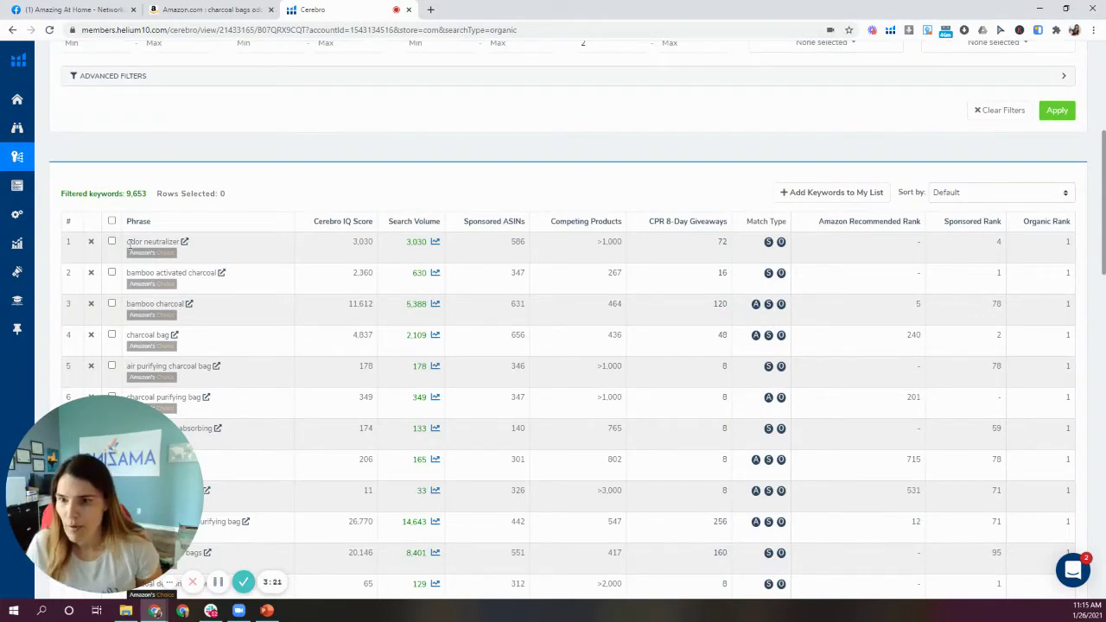
{"action": "scroll", "coordinate": [228, 344], "scroll_direction": "down", "scroll_amount": 1}
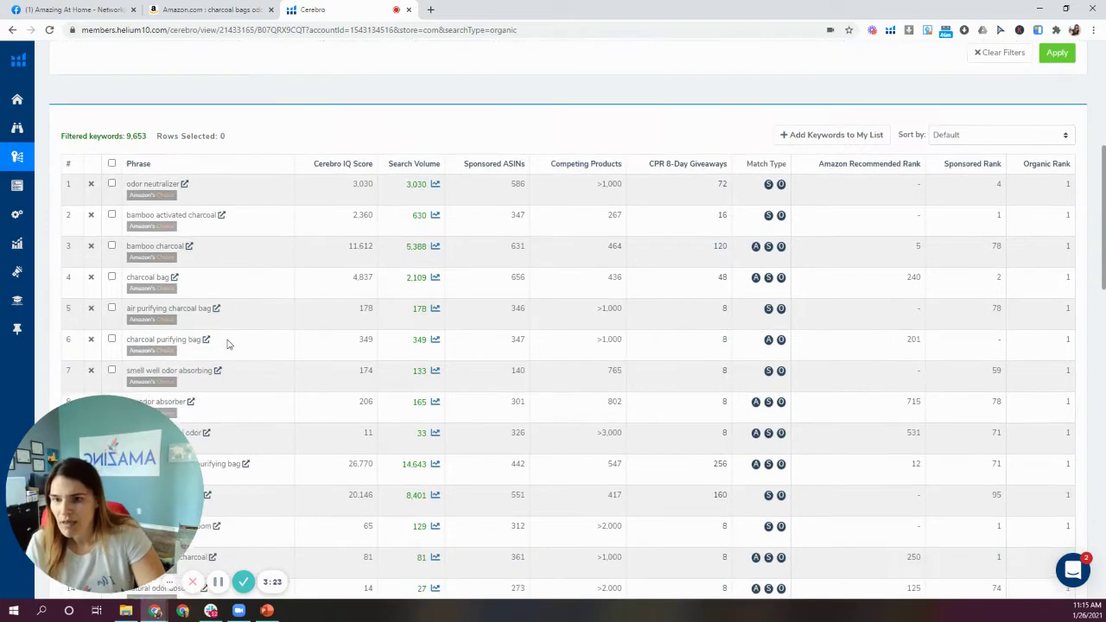
{"action": "scroll", "coordinate": [216, 343], "scroll_direction": "up", "scroll_amount": 1}
{"action": "scroll", "coordinate": [161, 298], "scroll_direction": "down", "scroll_amount": 1}
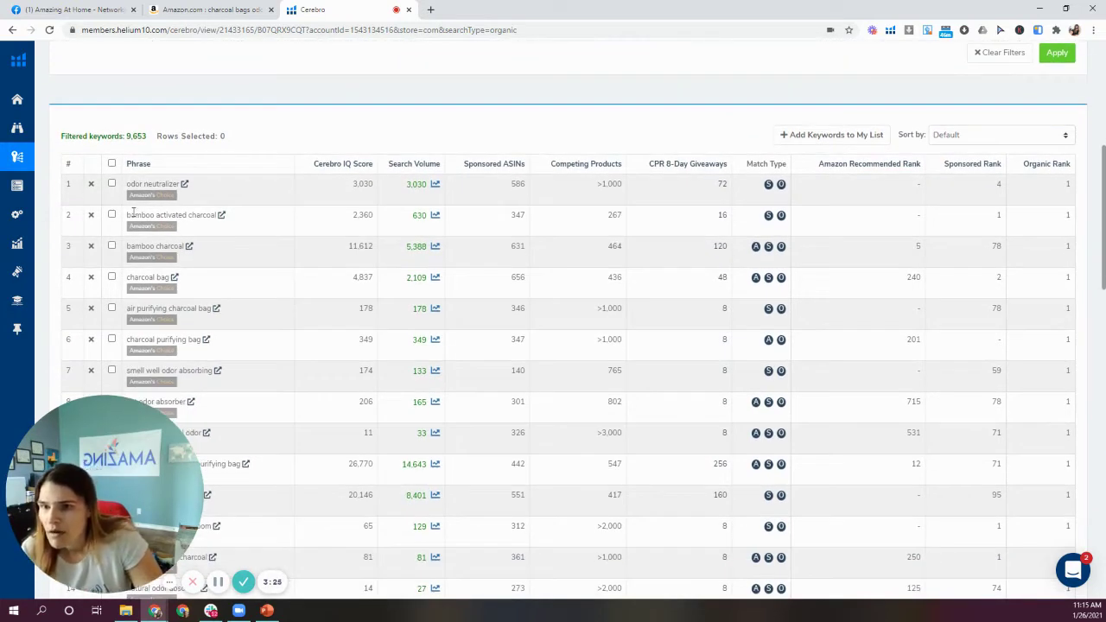
{"action": "scroll", "coordinate": [244, 257], "scroll_direction": "down", "scroll_amount": 2}
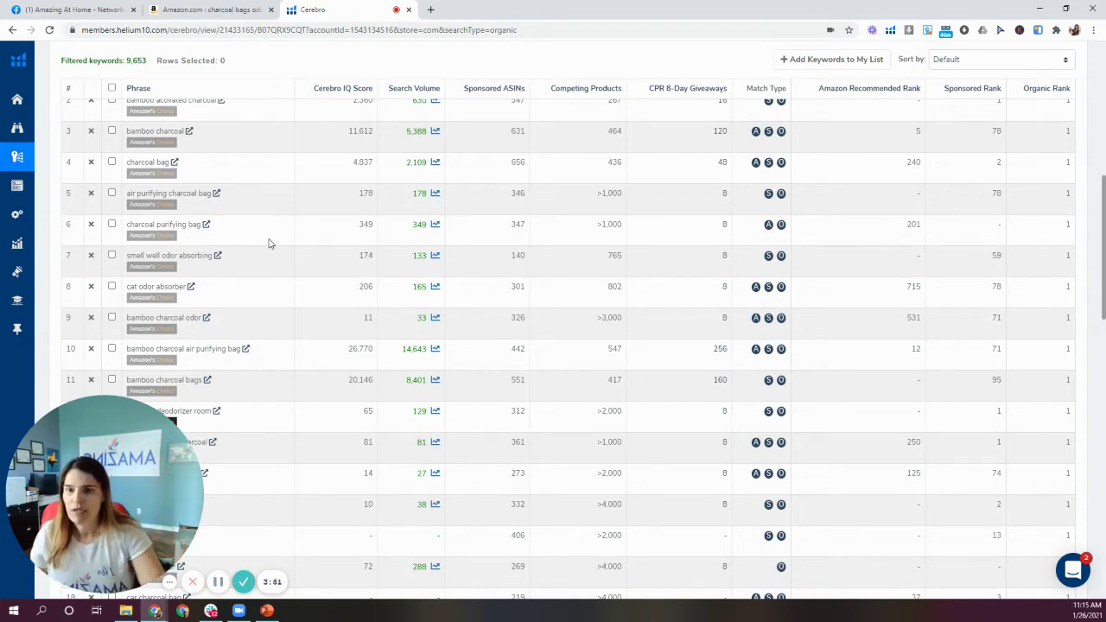
{"action": "scroll", "coordinate": [263, 307], "scroll_direction": "down", "scroll_amount": 2}
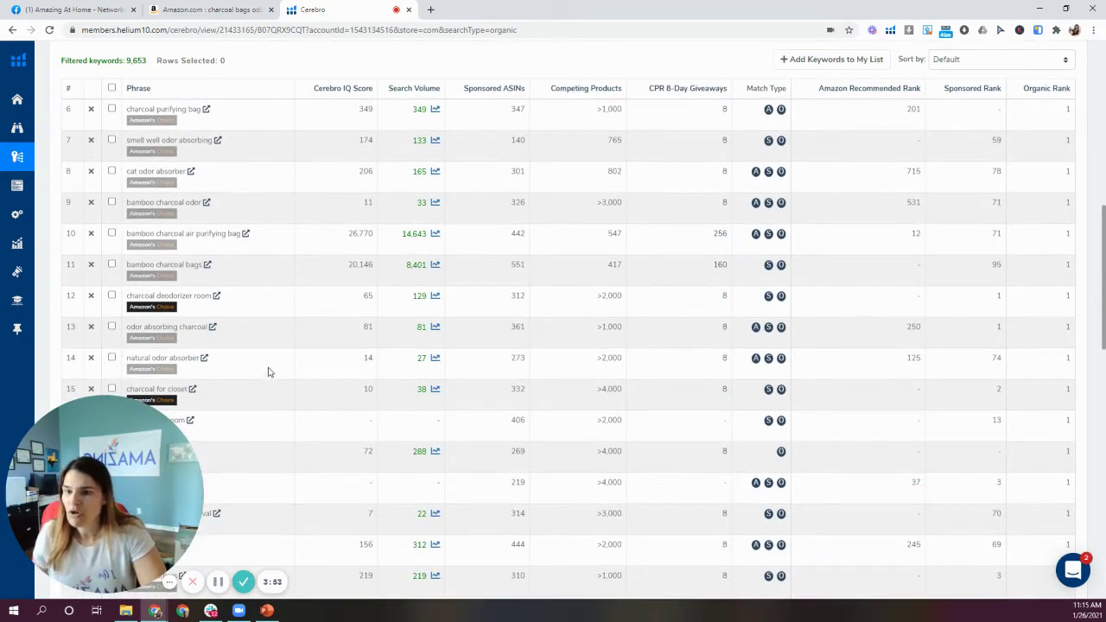
{"action": "scroll", "coordinate": [268, 371], "scroll_direction": "down", "scroll_amount": 1}
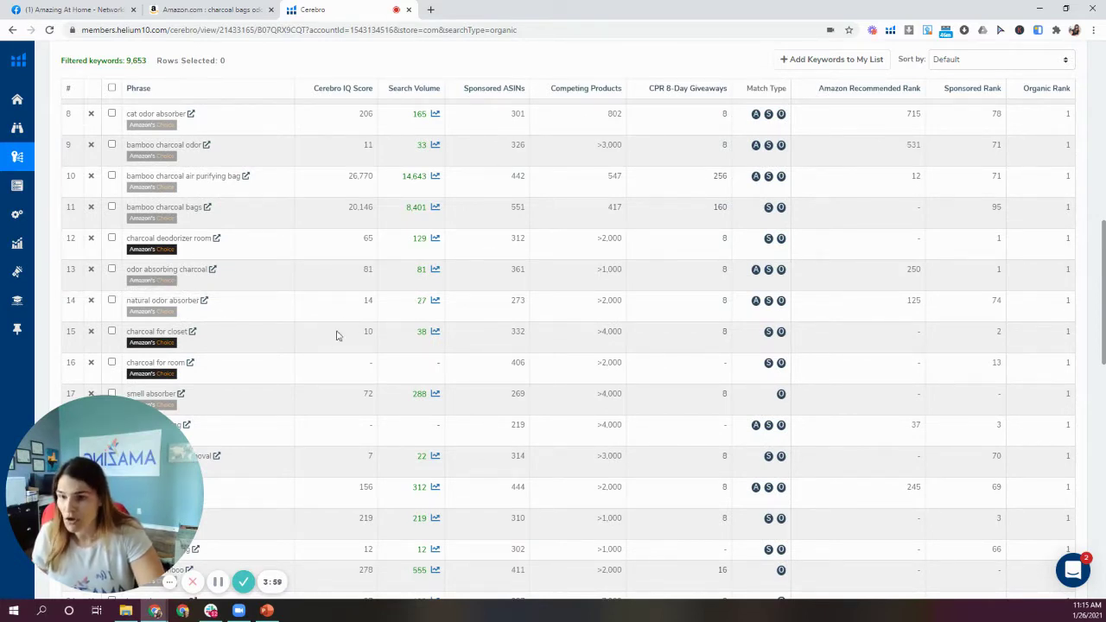
{"action": "scroll", "coordinate": [324, 351], "scroll_direction": "up", "scroll_amount": 9}
{"action": "scroll", "coordinate": [316, 360], "scroll_direction": "down", "scroll_amount": 3}
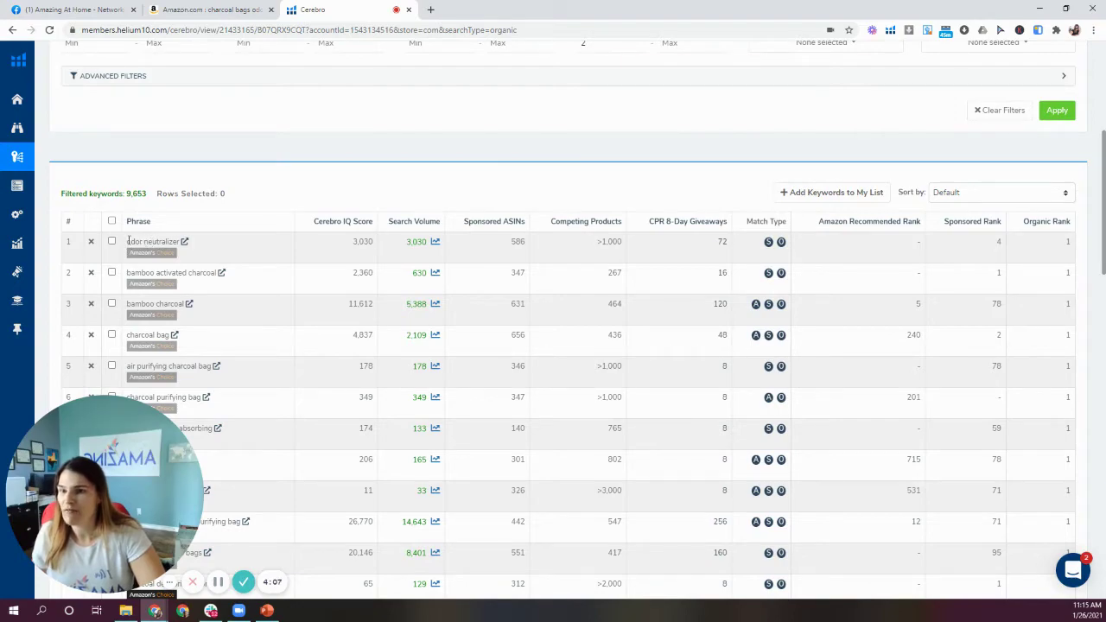
- Switch to the Amazon search results and search for the suggested phrase "odor absorbers for home"
{"action": "left_click", "coordinate": [192, 9]}
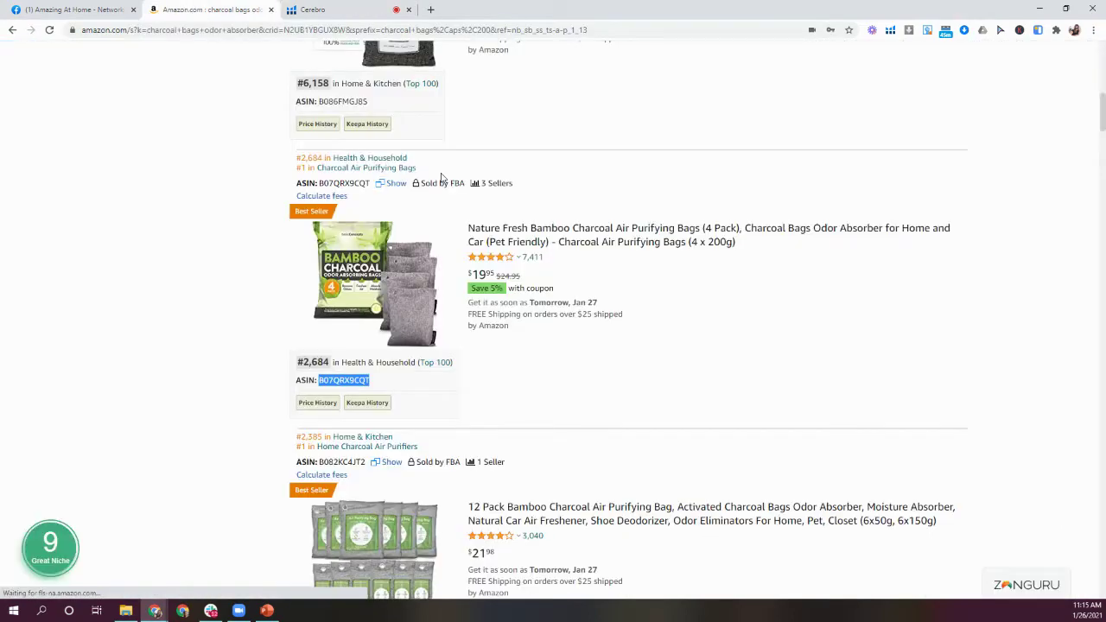
{"action": "scroll", "coordinate": [446, 186], "scroll_direction": "up", "scroll_amount": 10}
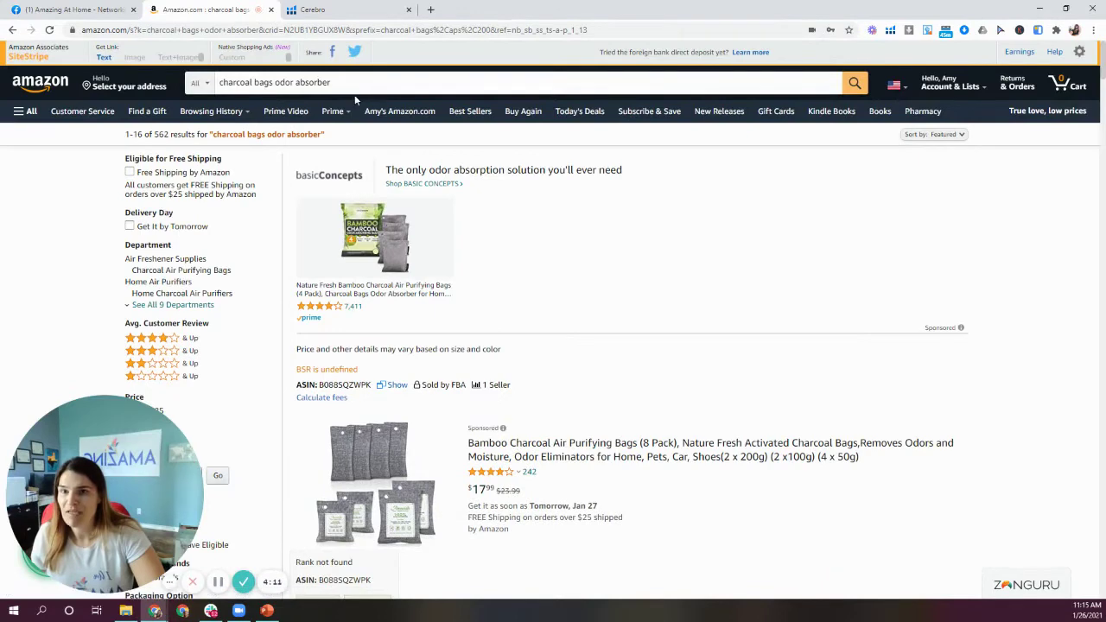
{"action": "triple_click", "coordinate": [308, 84]}
{"action": "type", "text": "o"}
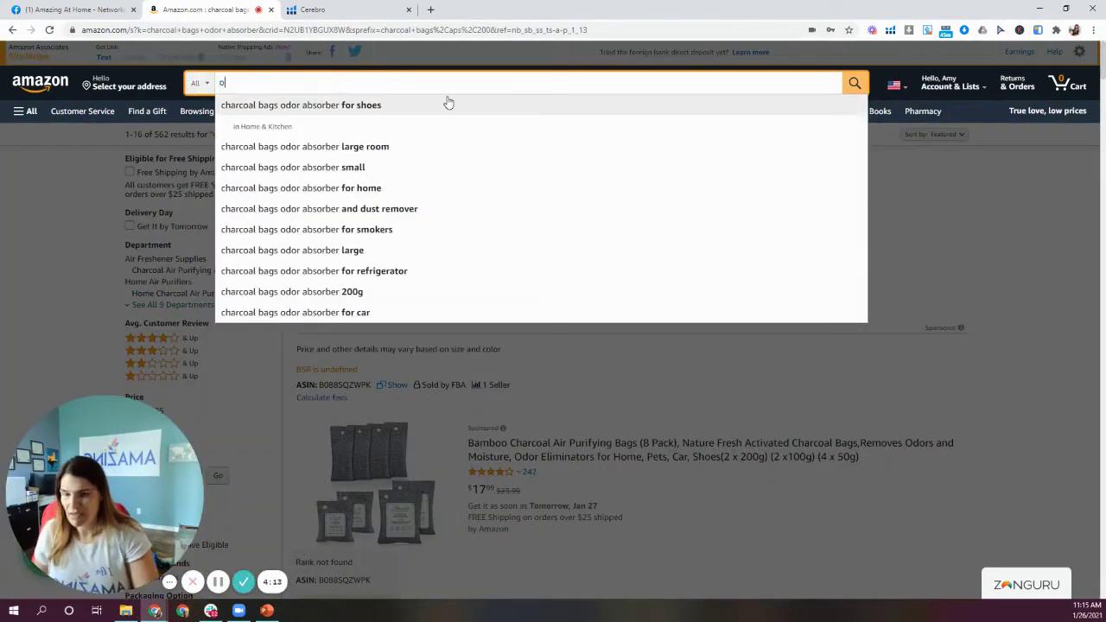
{"action": "type", "text": "dor"}
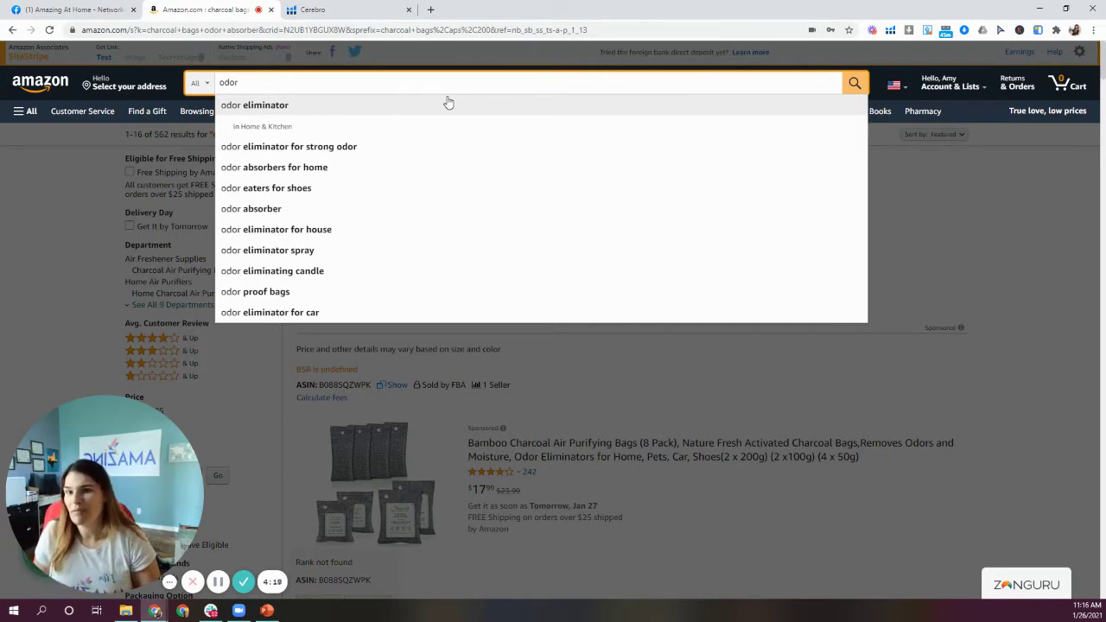
{"action": "left_click", "coordinate": [299, 170]}
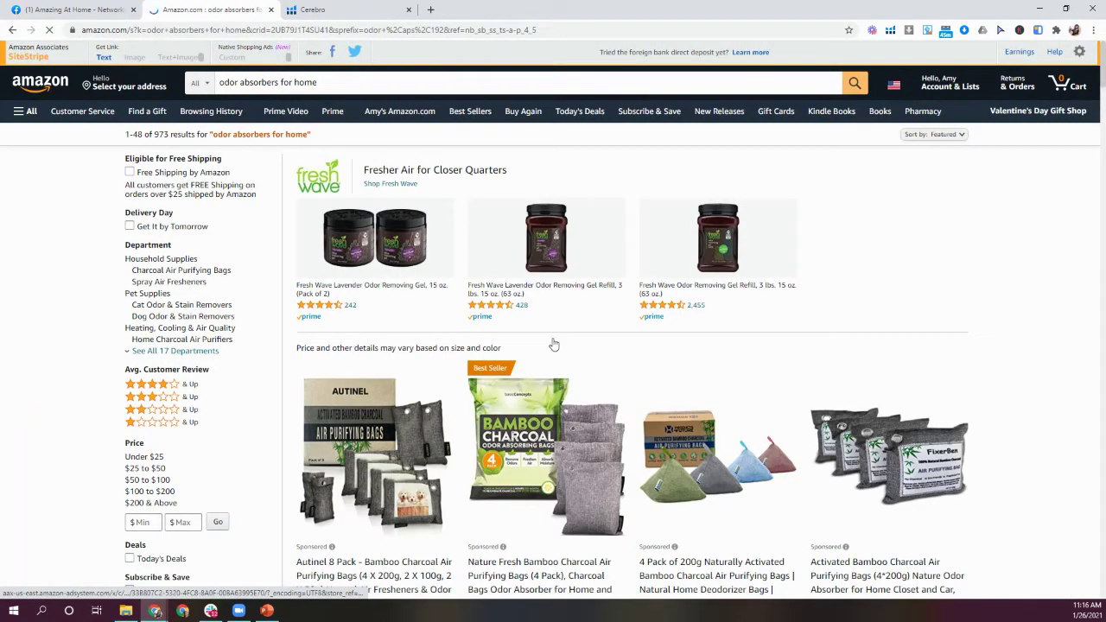
- Compare the product types and sales ranks across the odor absorber results, covering charcoal bags, gels and other odor eliminators
{"action": "scroll", "coordinate": [546, 361], "scroll_direction": "down", "scroll_amount": 2}
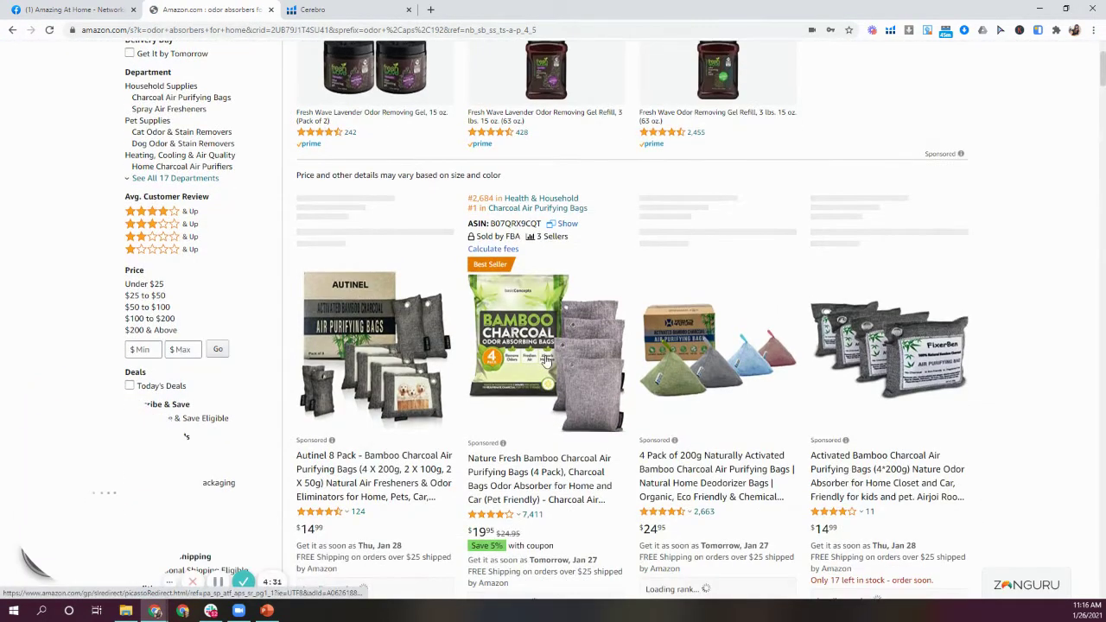
{"action": "scroll", "coordinate": [546, 362], "scroll_direction": "down", "scroll_amount": 5}
{"action": "scroll", "coordinate": [556, 370], "scroll_direction": "down", "scroll_amount": 2}
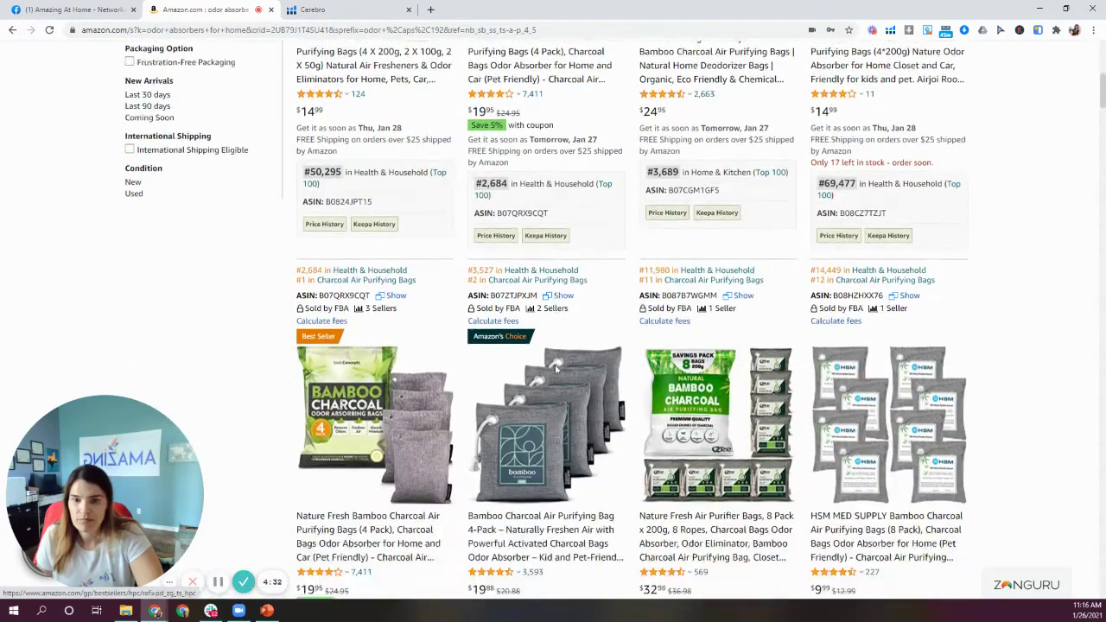
{"action": "mouse_move", "coordinate": [359, 320]}
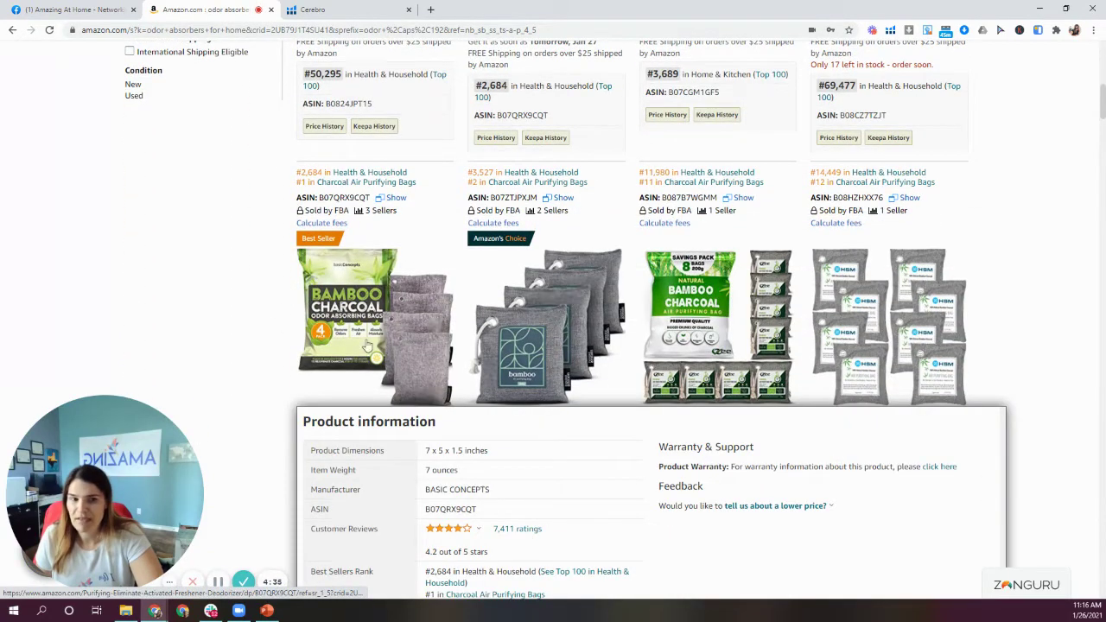
{"action": "scroll", "coordinate": [851, 370], "scroll_direction": "down", "scroll_amount": 5}
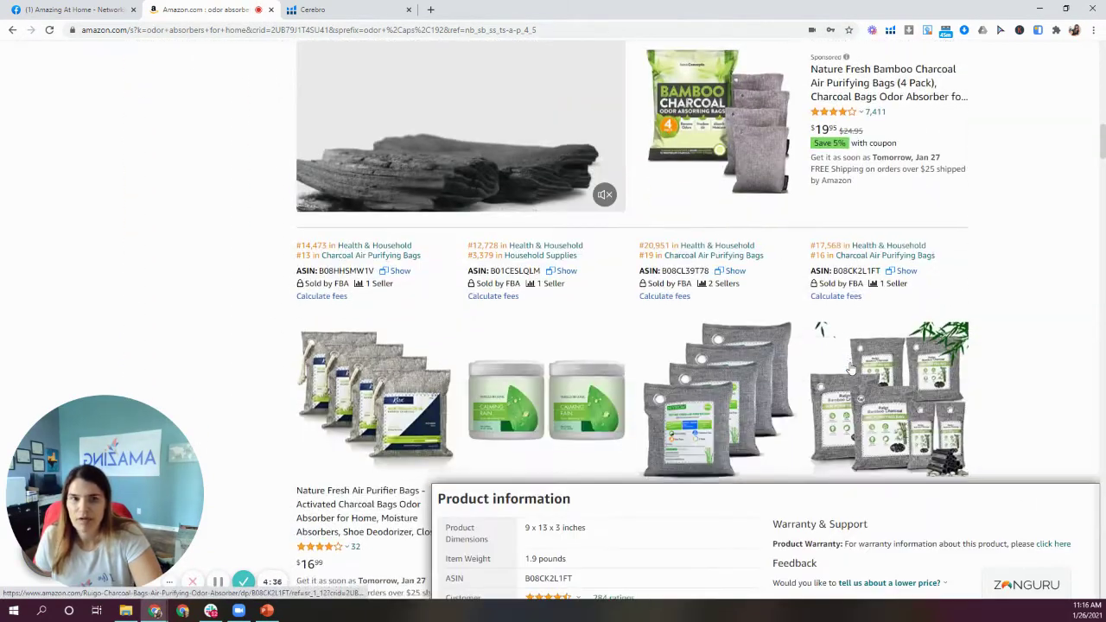
{"action": "scroll", "coordinate": [851, 370], "scroll_direction": "down", "scroll_amount": 6}
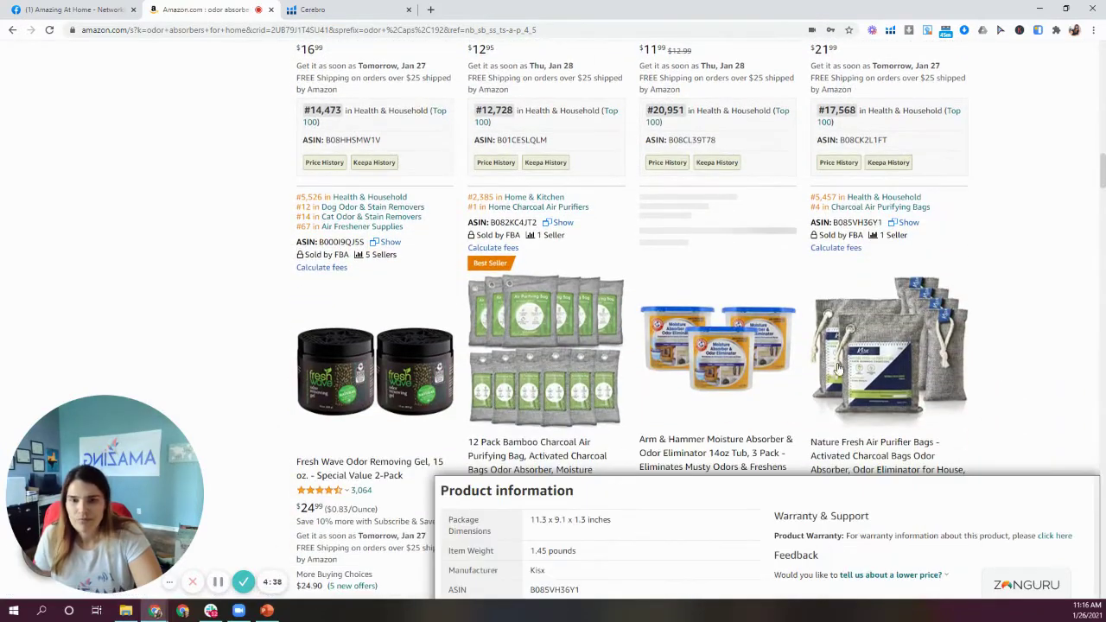
{"action": "scroll", "coordinate": [852, 369], "scroll_direction": "down", "scroll_amount": 4}
{"action": "scroll", "coordinate": [631, 377], "scroll_direction": "down", "scroll_amount": 7}
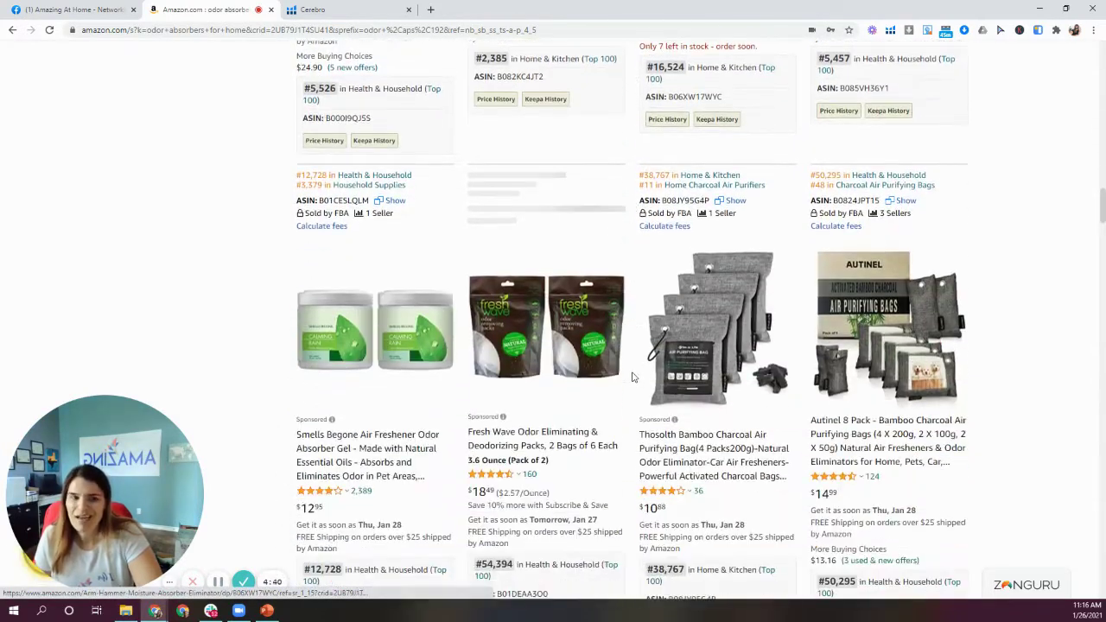
{"action": "scroll", "coordinate": [631, 377], "scroll_direction": "down", "scroll_amount": 2}
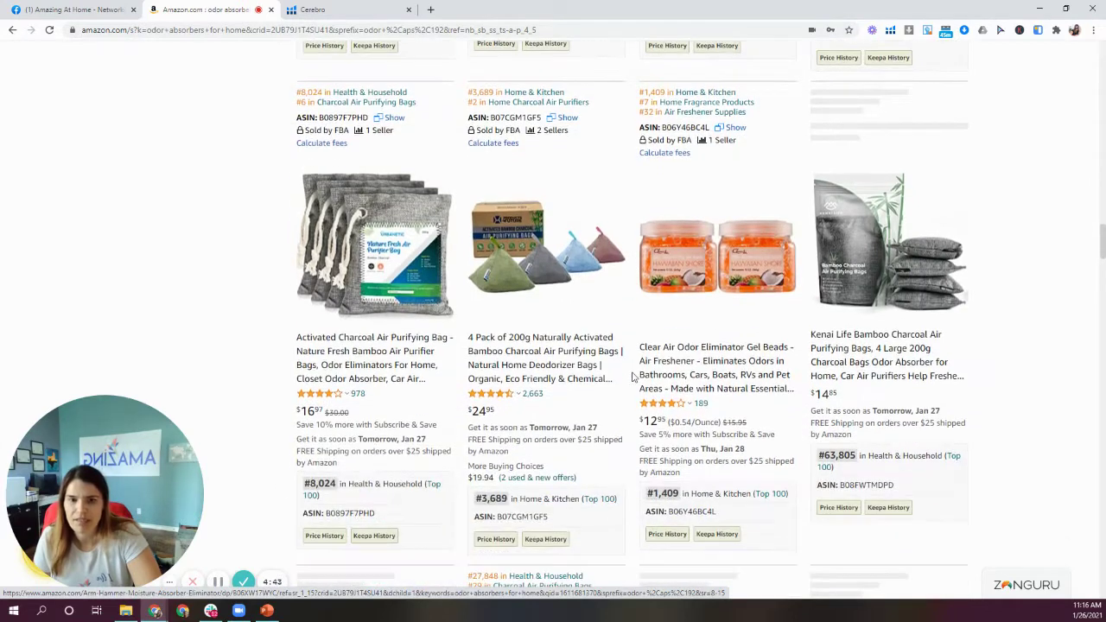
{"action": "scroll", "coordinate": [632, 377], "scroll_direction": "up", "scroll_amount": 2}
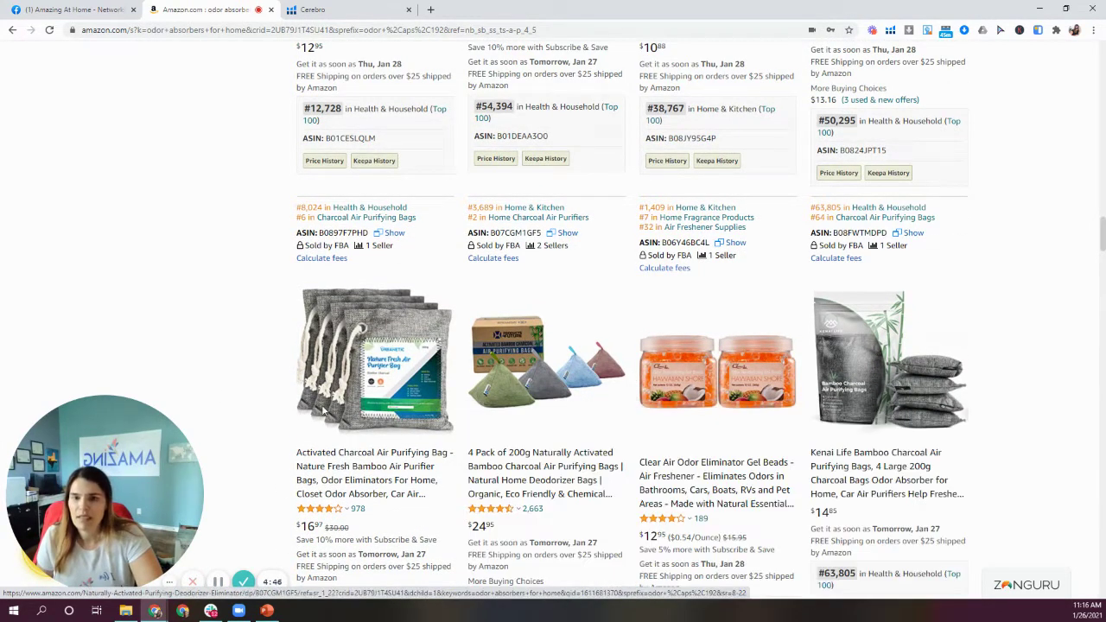
{"action": "scroll", "coordinate": [322, 410], "scroll_direction": "up", "scroll_amount": 1}
{"action": "mouse_move", "coordinate": [323, 410]}
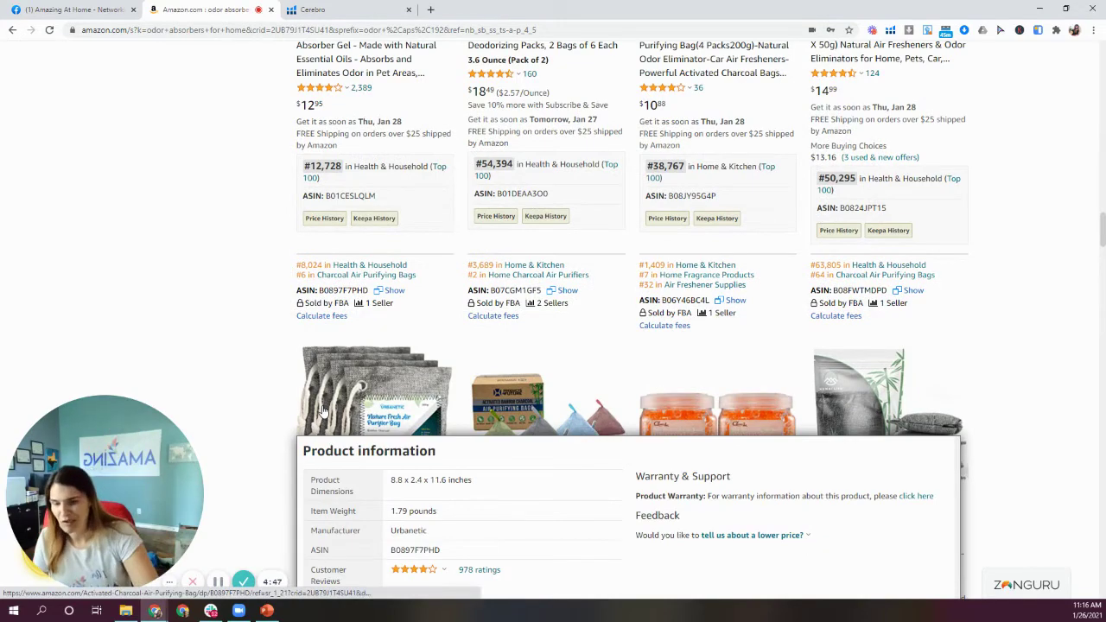
{"action": "scroll", "coordinate": [612, 325], "scroll_direction": "up", "scroll_amount": 3}
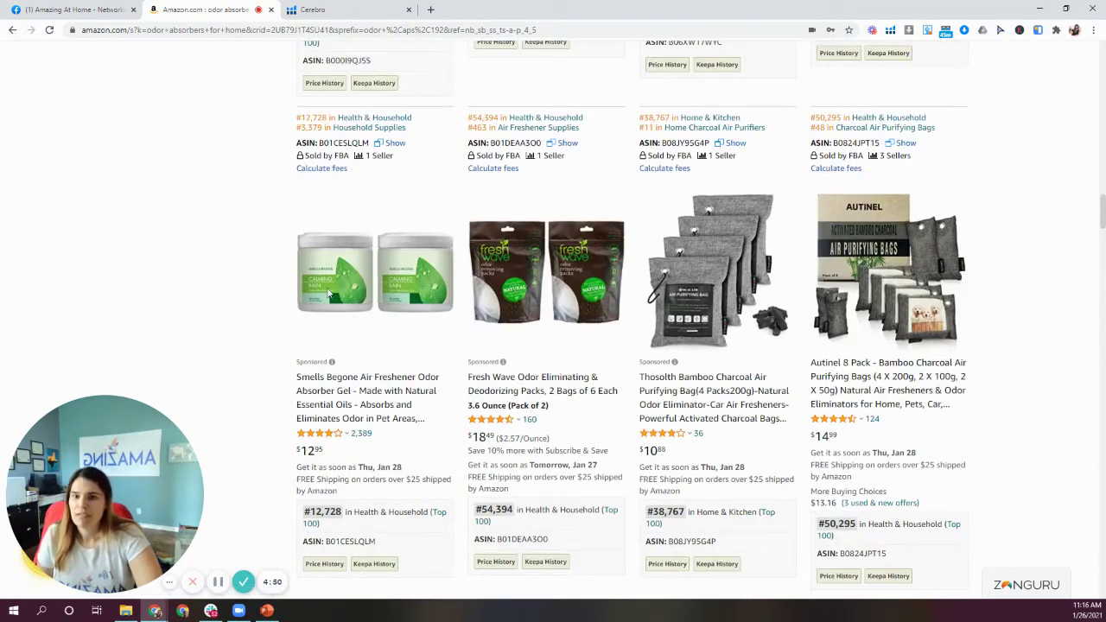
{"action": "mouse_move", "coordinate": [527, 306]}
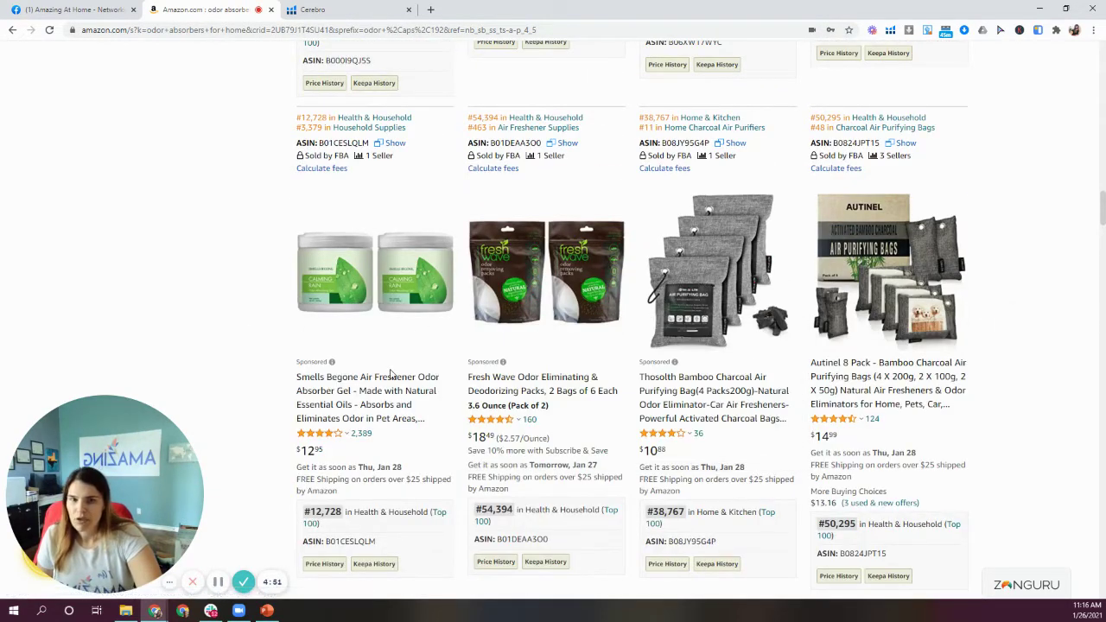
{"action": "scroll", "coordinate": [389, 373], "scroll_direction": "down", "scroll_amount": 2}
{"action": "scroll", "coordinate": [390, 374], "scroll_direction": "down", "scroll_amount": 10}
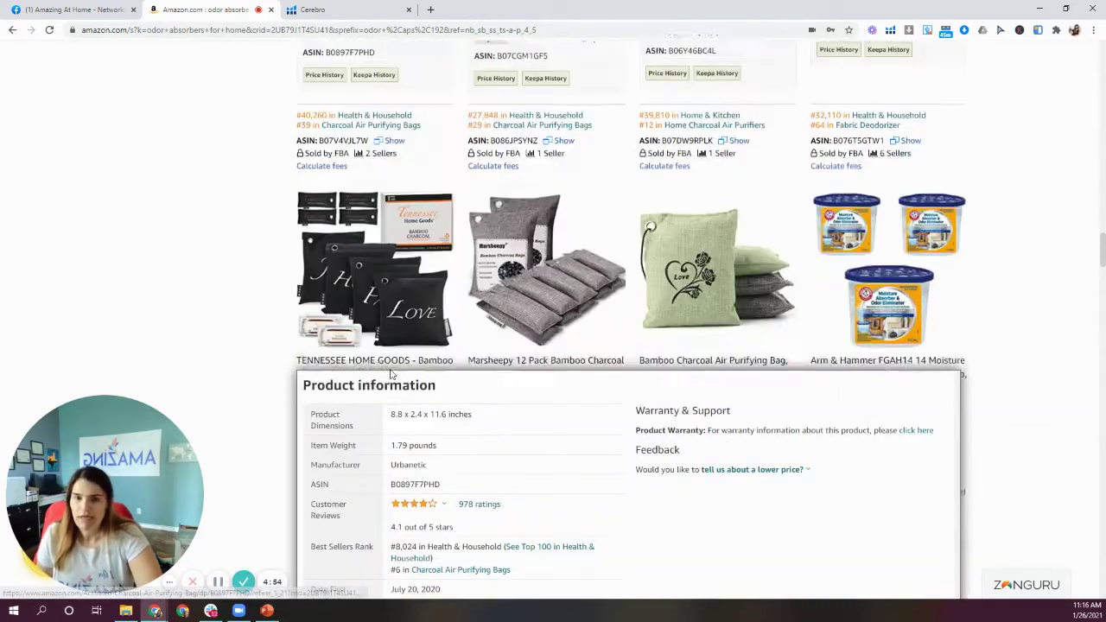
{"action": "scroll", "coordinate": [602, 420], "scroll_direction": "down", "scroll_amount": 5}
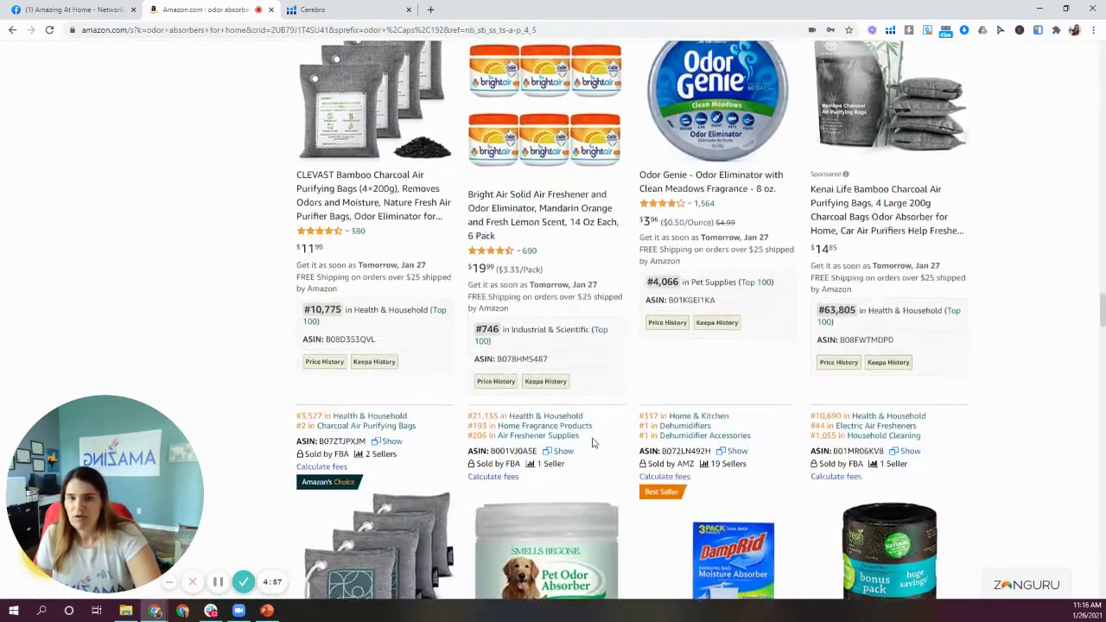
- Recheck the first Cerebro phrase, then search Amazon for "odor neutralizer for home" and locate the Nature Fresh Bamboo Charcoal bags in the results
{"action": "left_click", "coordinate": [325, 13]}
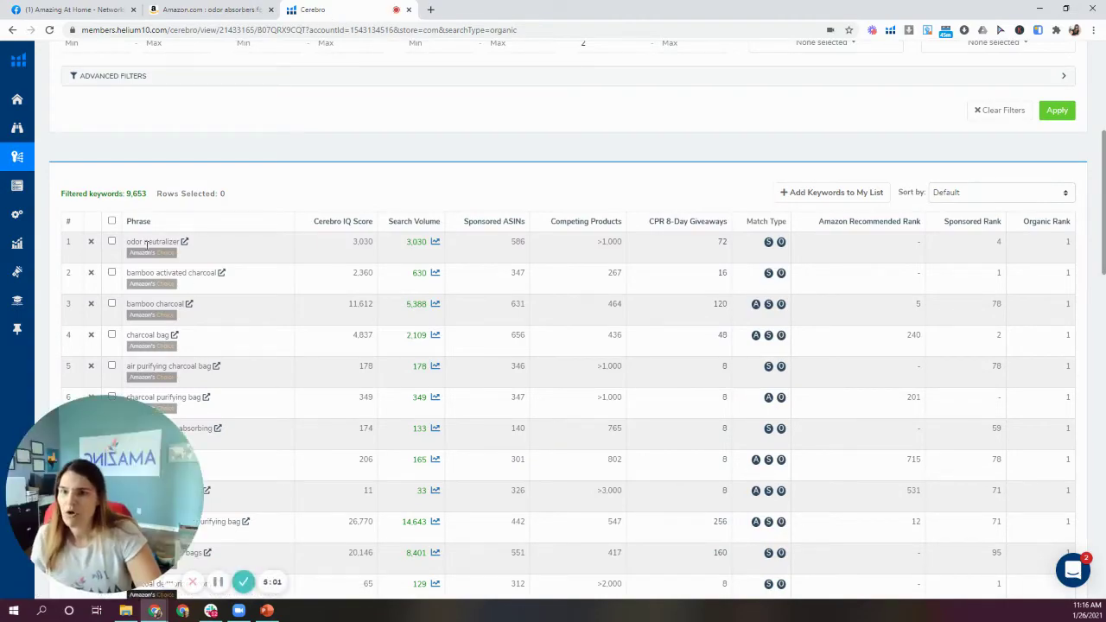
{"action": "left_click", "coordinate": [206, 12]}
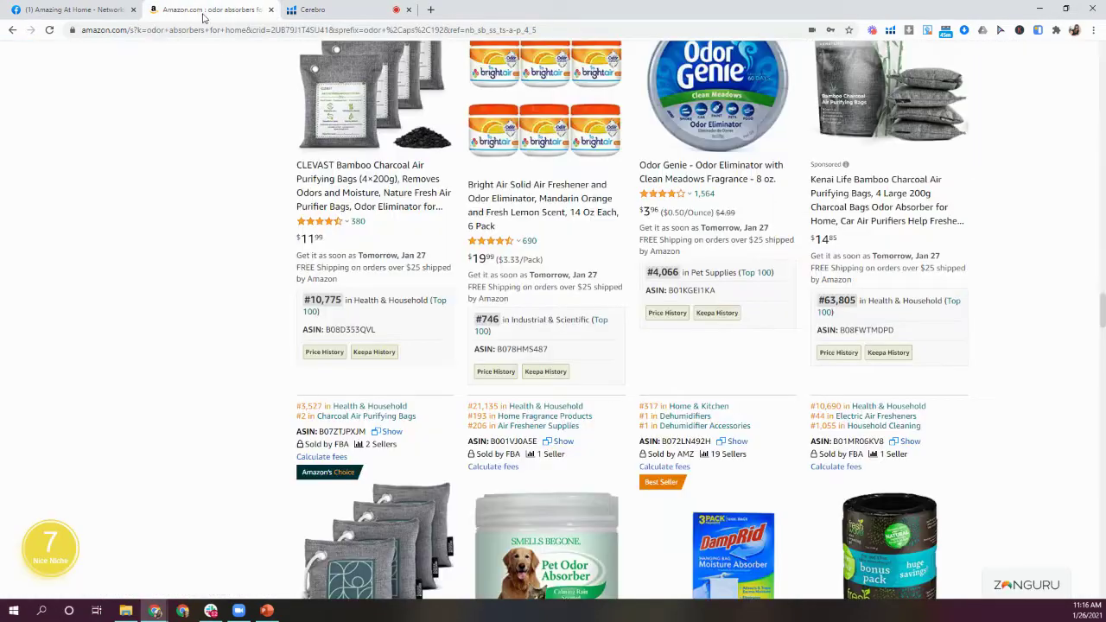
{"action": "scroll", "coordinate": [422, 275], "scroll_direction": "up", "scroll_amount": 4}
{"action": "scroll", "coordinate": [422, 275], "scroll_direction": "up", "scroll_amount": 10}
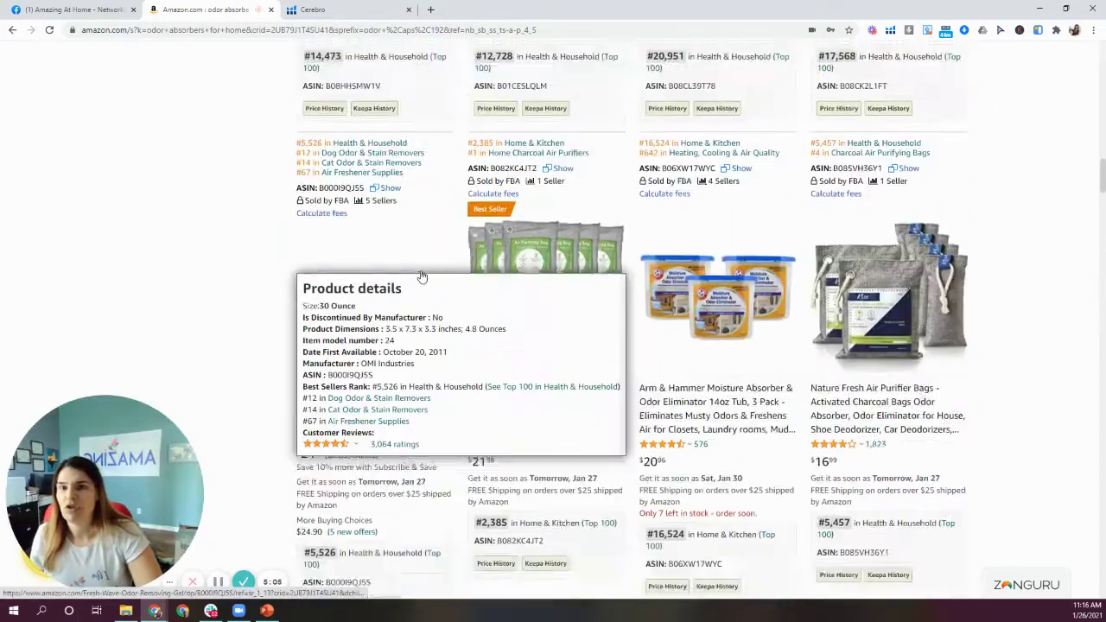
{"action": "scroll", "coordinate": [422, 275], "scroll_direction": "up", "scroll_amount": 10}
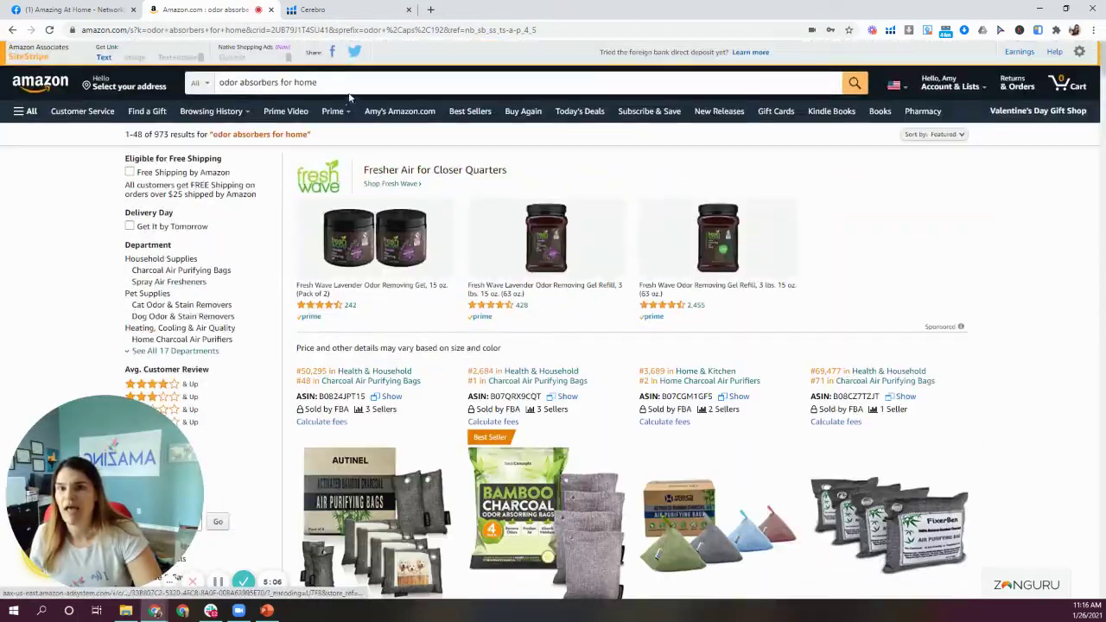
{"action": "left_click_drag", "start_coordinate": [322, 84], "coordinate": [241, 82]}
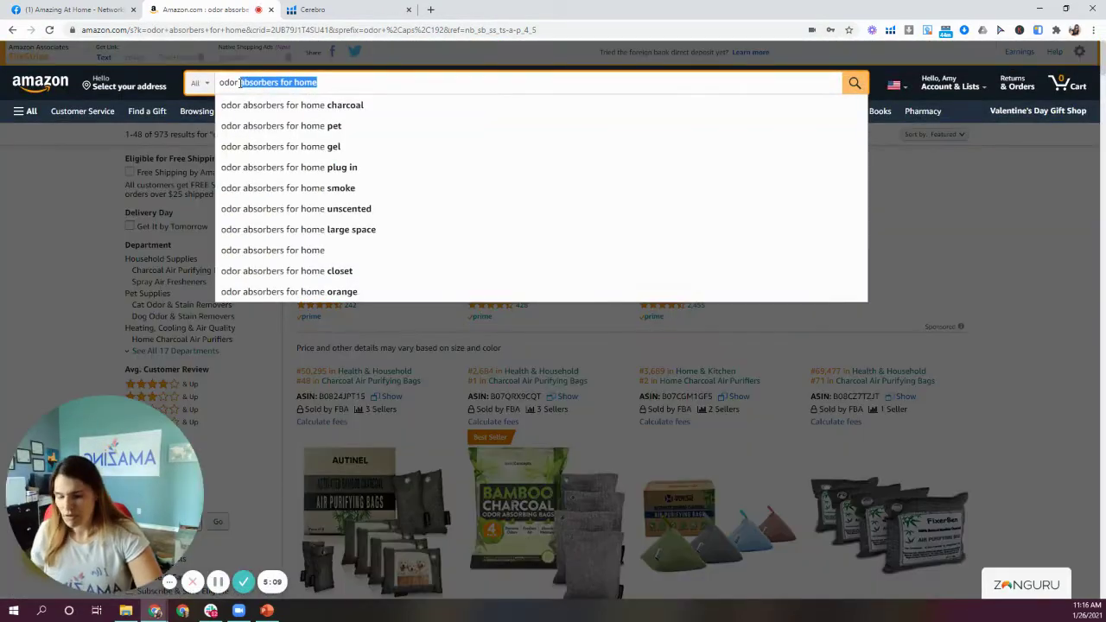
{"action": "key", "text": "BackSpace"}
{"action": "type", "text": "ne"}
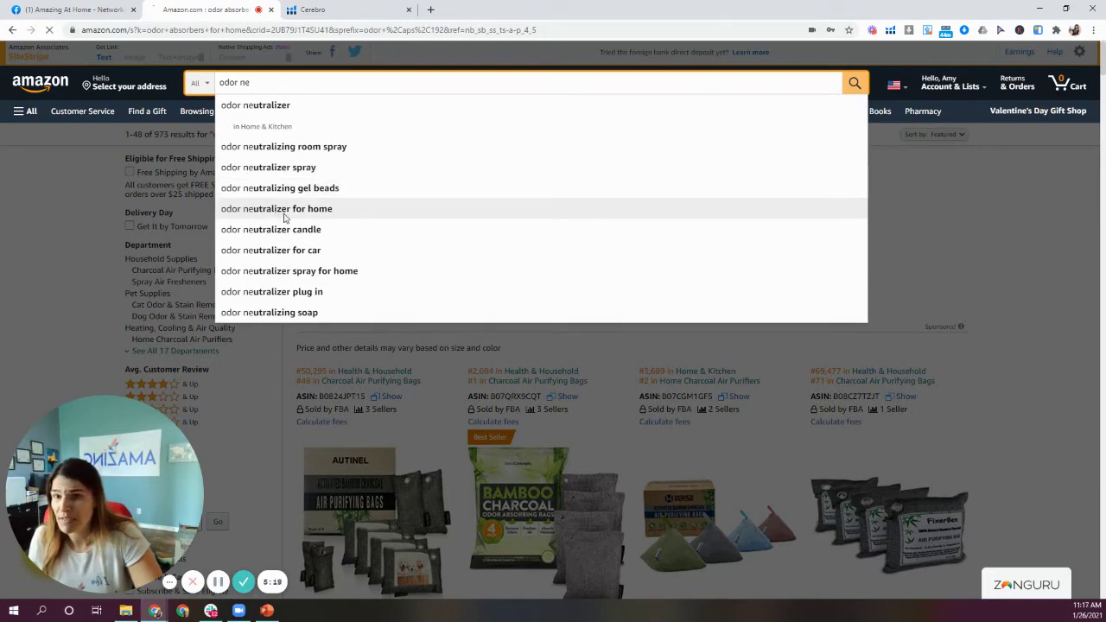
{"action": "left_click", "coordinate": [289, 211]}
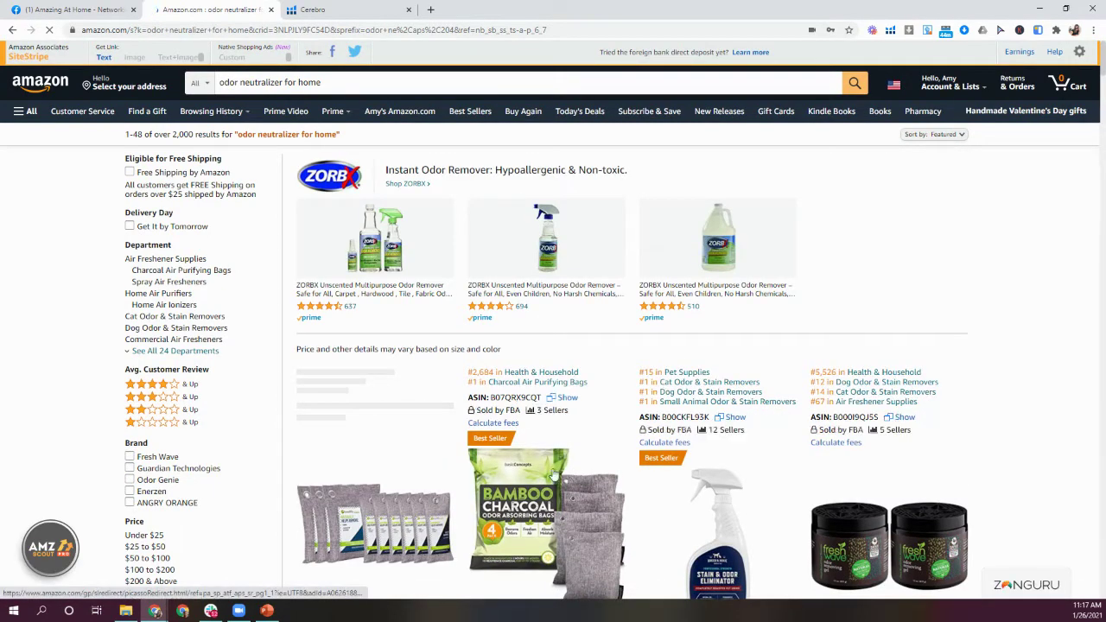
{"action": "scroll", "coordinate": [516, 465], "scroll_direction": "down", "scroll_amount": 2}
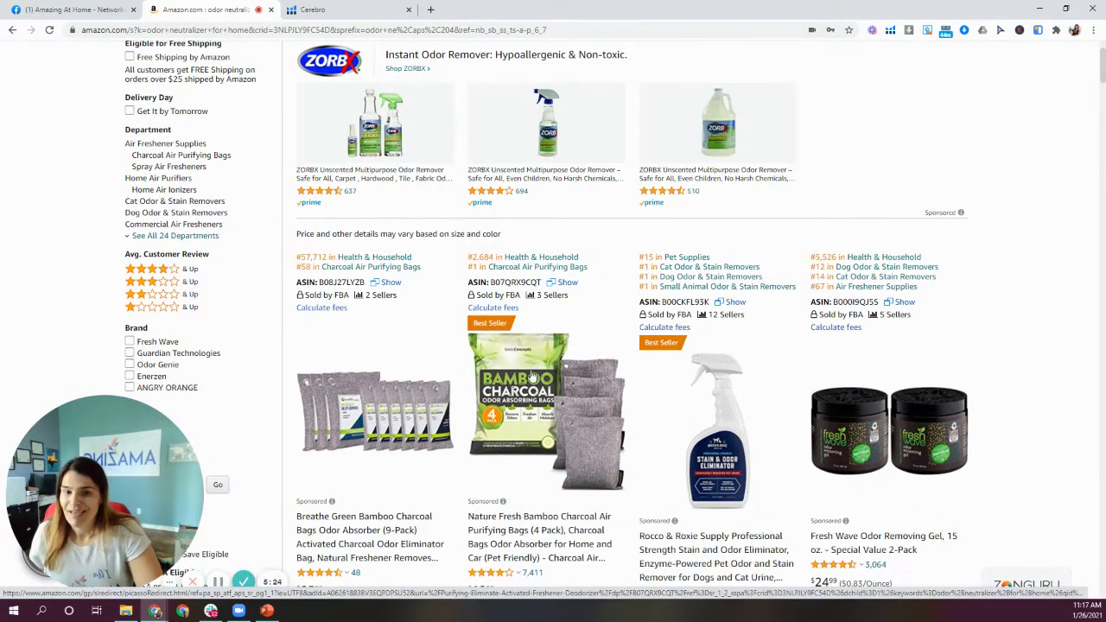
{"action": "mouse_move", "coordinate": [488, 414]}
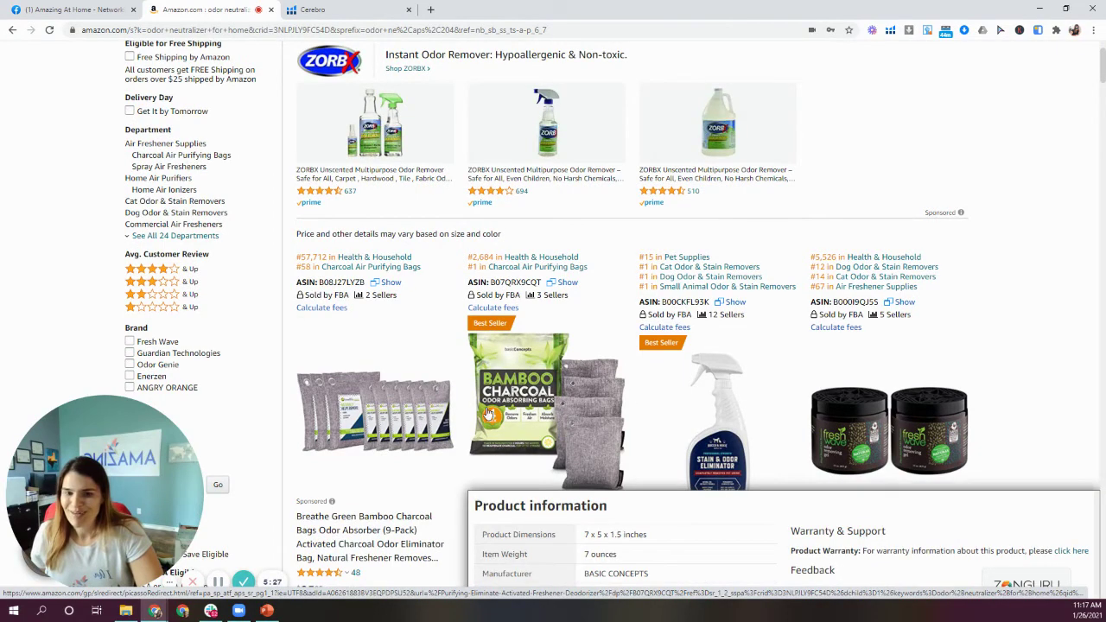
- Examine the product types and sales ranks across the "odor neutralizer for home" results, covering charcoal bags, plug-ins, gels and sprays
{"action": "scroll", "coordinate": [523, 399], "scroll_direction": "down", "scroll_amount": 3}
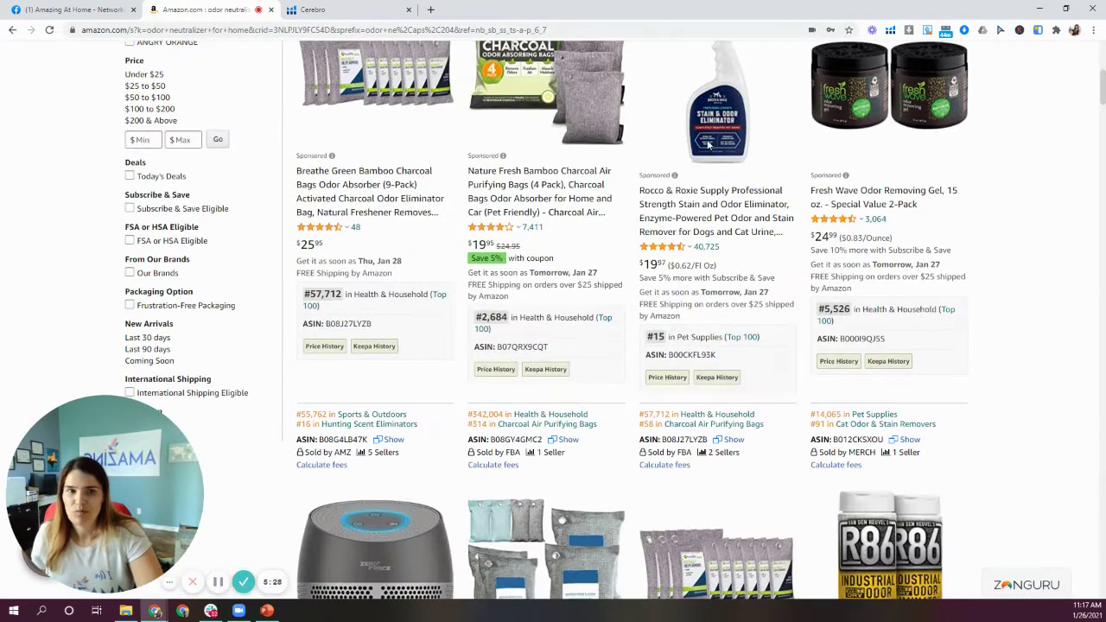
{"action": "mouse_move", "coordinate": [726, 203]}
{"action": "scroll", "coordinate": [726, 203], "scroll_direction": "up", "scroll_amount": 2}
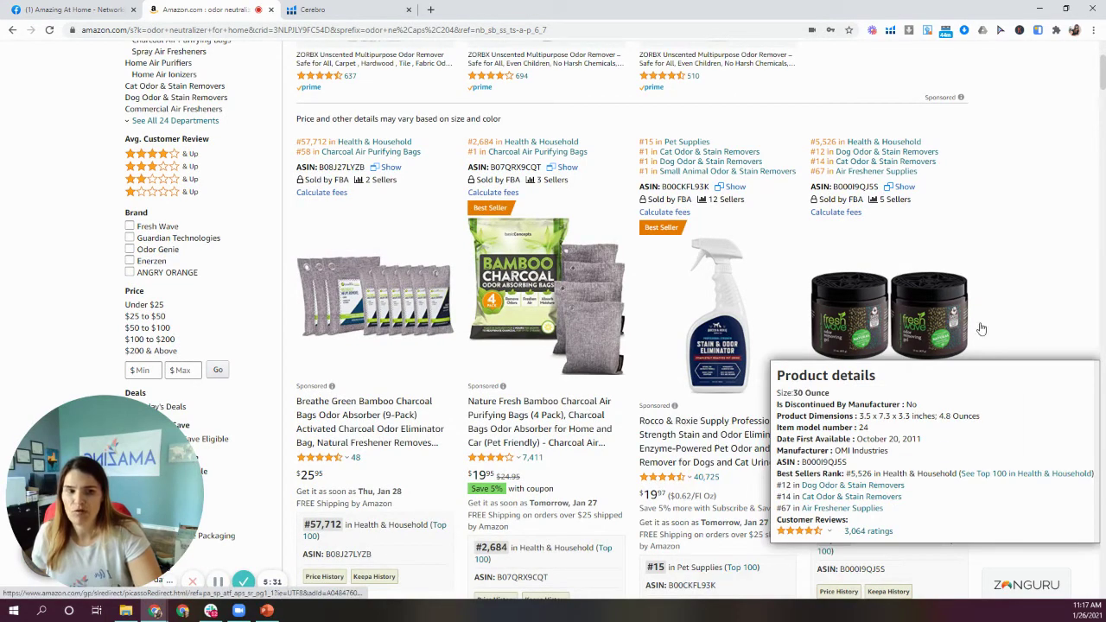
{"action": "scroll", "coordinate": [948, 512], "scroll_direction": "down", "scroll_amount": 5}
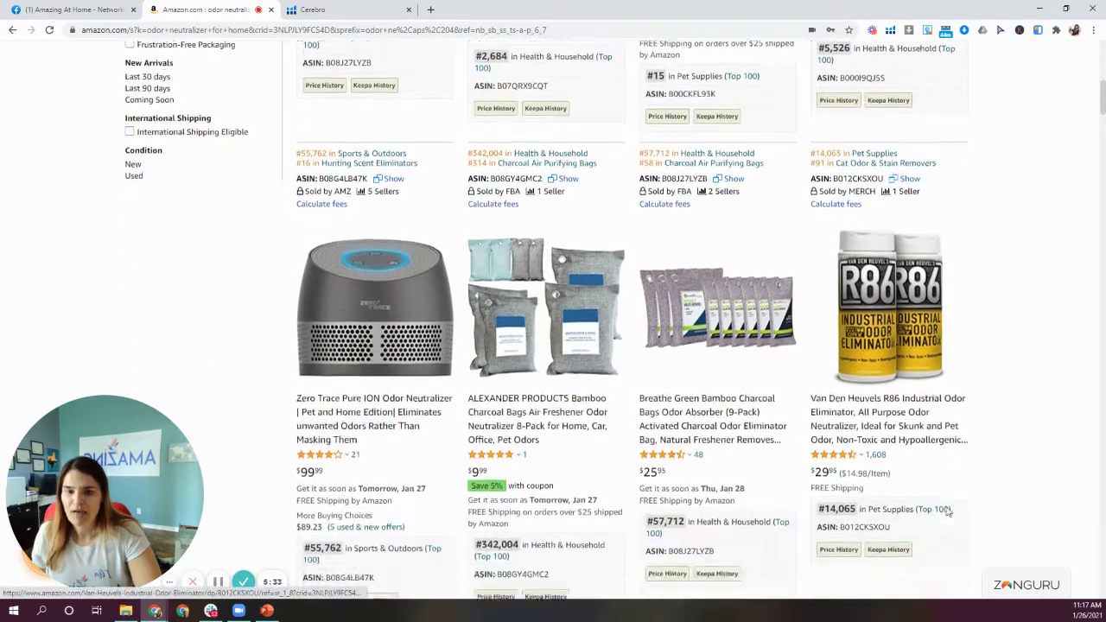
{"action": "scroll", "coordinate": [948, 511], "scroll_direction": "down", "scroll_amount": 7}
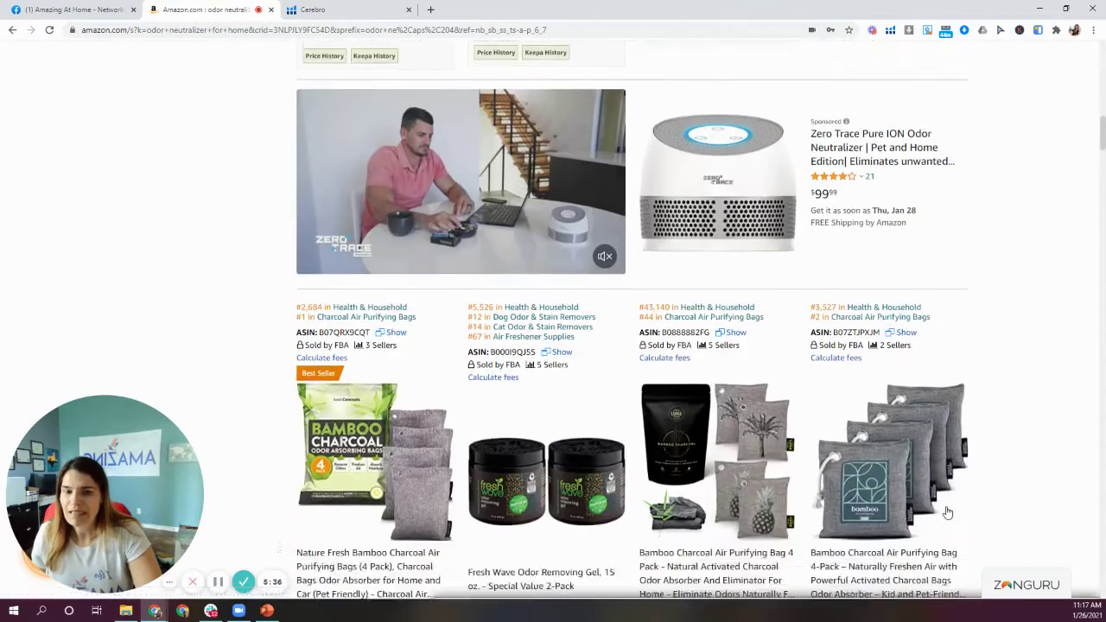
{"action": "scroll", "coordinate": [948, 512], "scroll_direction": "down", "scroll_amount": 7}
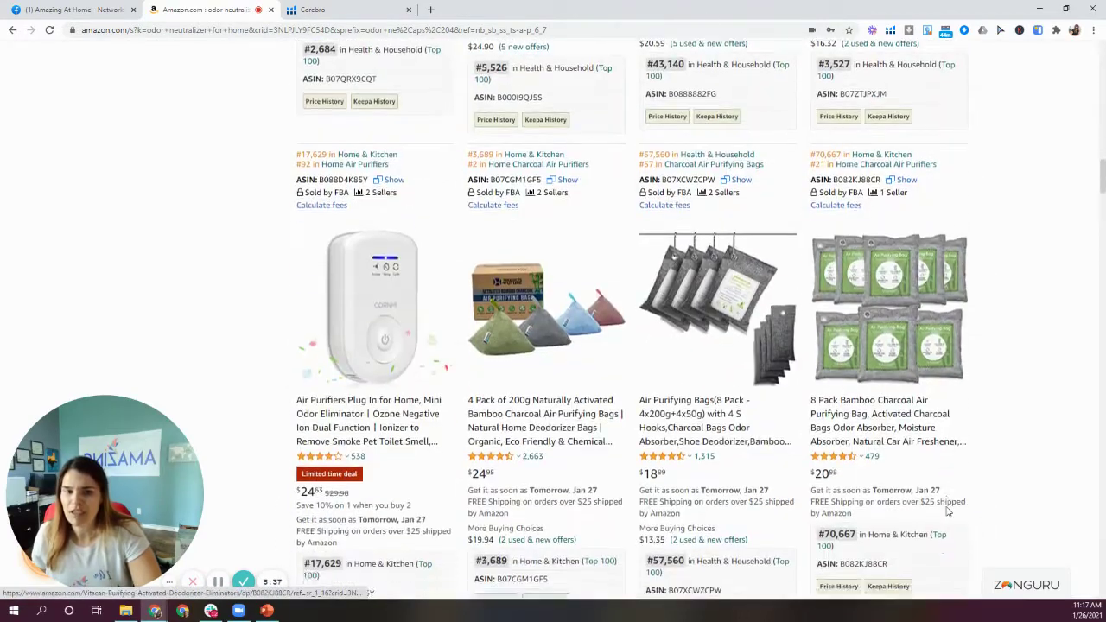
{"action": "scroll", "coordinate": [948, 511], "scroll_direction": "down", "scroll_amount": 8}
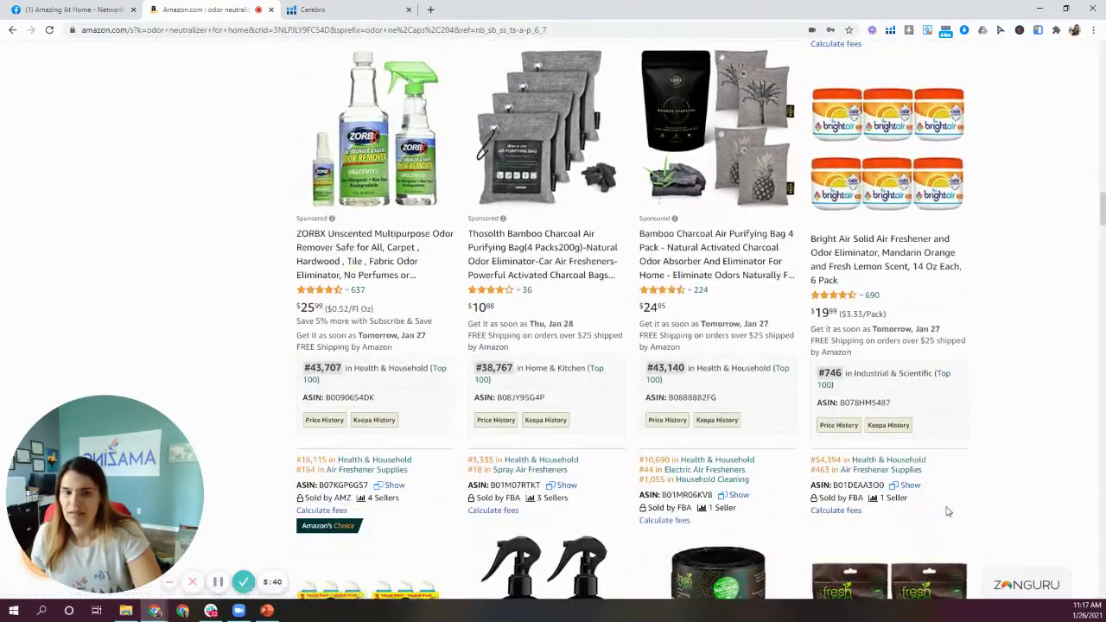
{"action": "scroll", "coordinate": [948, 512], "scroll_direction": "down", "scroll_amount": 7}
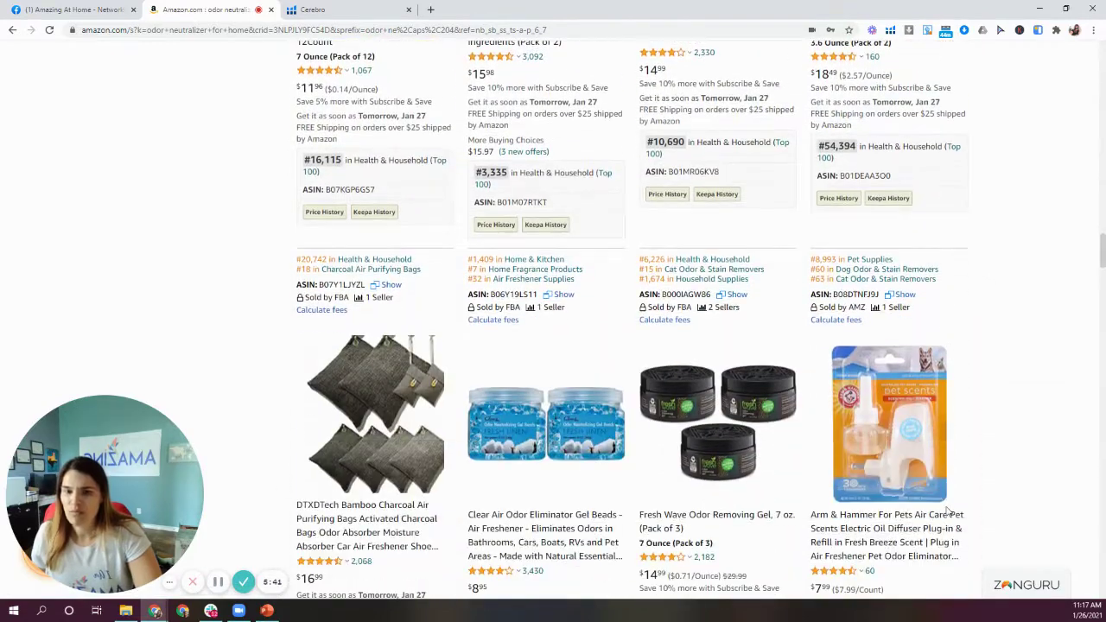
{"action": "scroll", "coordinate": [948, 511], "scroll_direction": "down", "scroll_amount": 2}
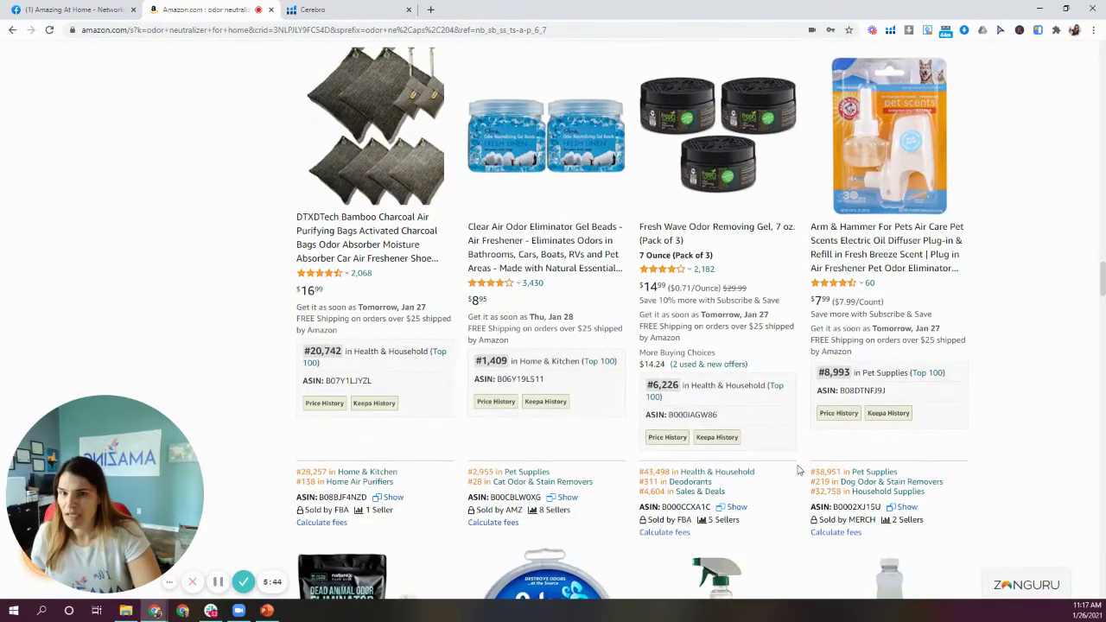
{"action": "scroll", "coordinate": [799, 470], "scroll_direction": "down", "scroll_amount": 1}
{"action": "scroll", "coordinate": [785, 481], "scroll_direction": "down", "scroll_amount": 2}
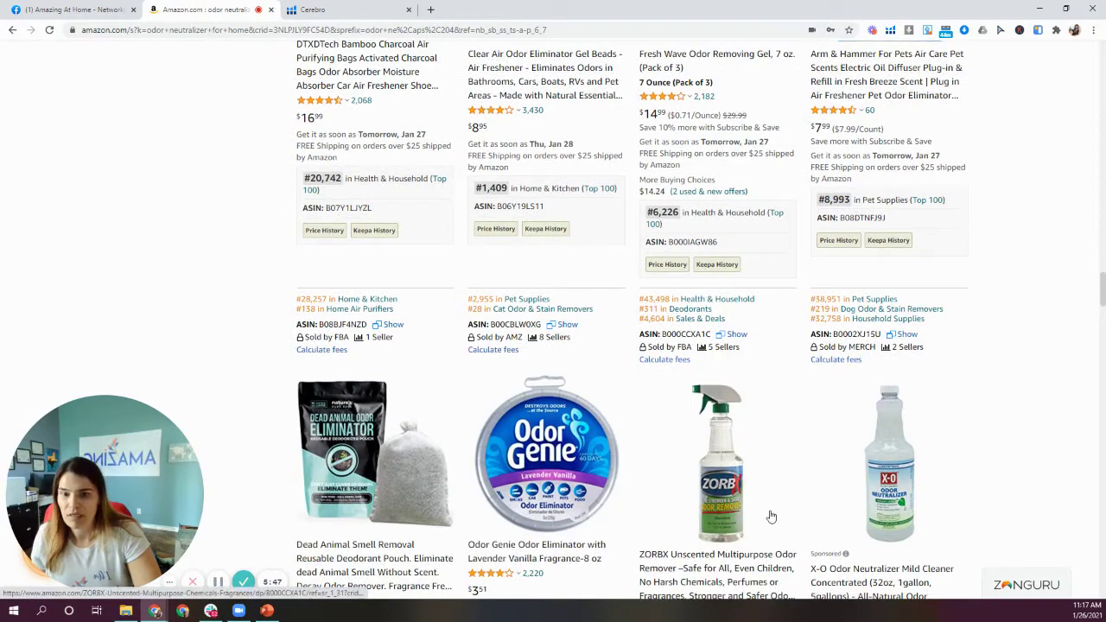
- Recheck the same results in reverse, comparing how the bamboo charcoal bags rank beside the sprays, gels and air purifiers
{"action": "scroll", "coordinate": [772, 516], "scroll_direction": "up", "scroll_amount": 3}
{"action": "scroll", "coordinate": [771, 516], "scroll_direction": "up", "scroll_amount": 5}
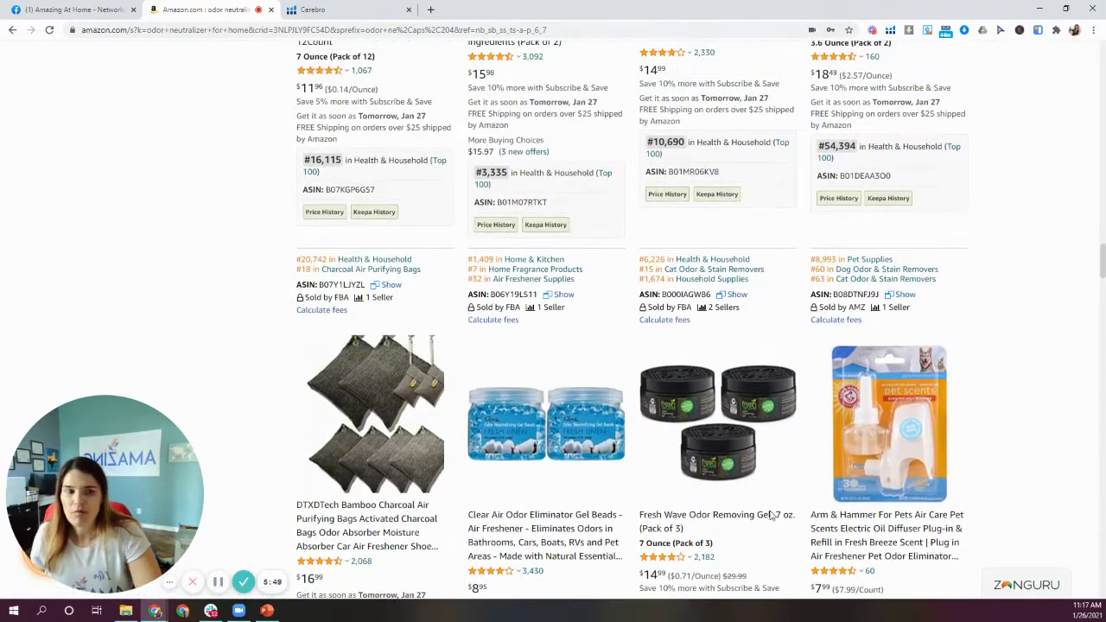
{"action": "scroll", "coordinate": [772, 516], "scroll_direction": "up", "scroll_amount": 2}
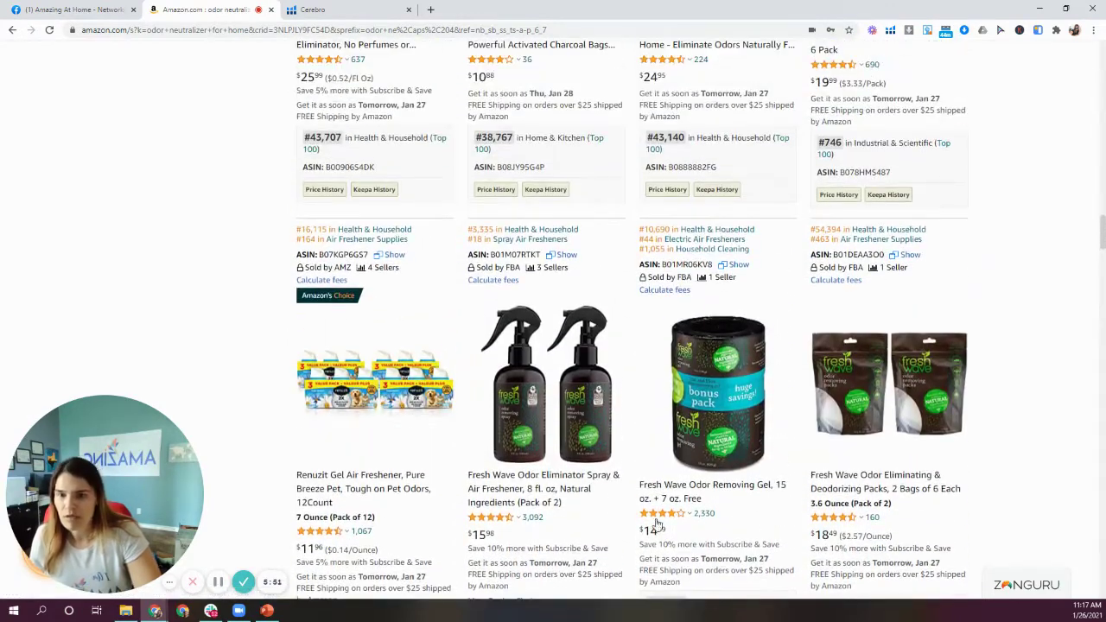
{"action": "scroll", "coordinate": [560, 541], "scroll_direction": "up", "scroll_amount": 3}
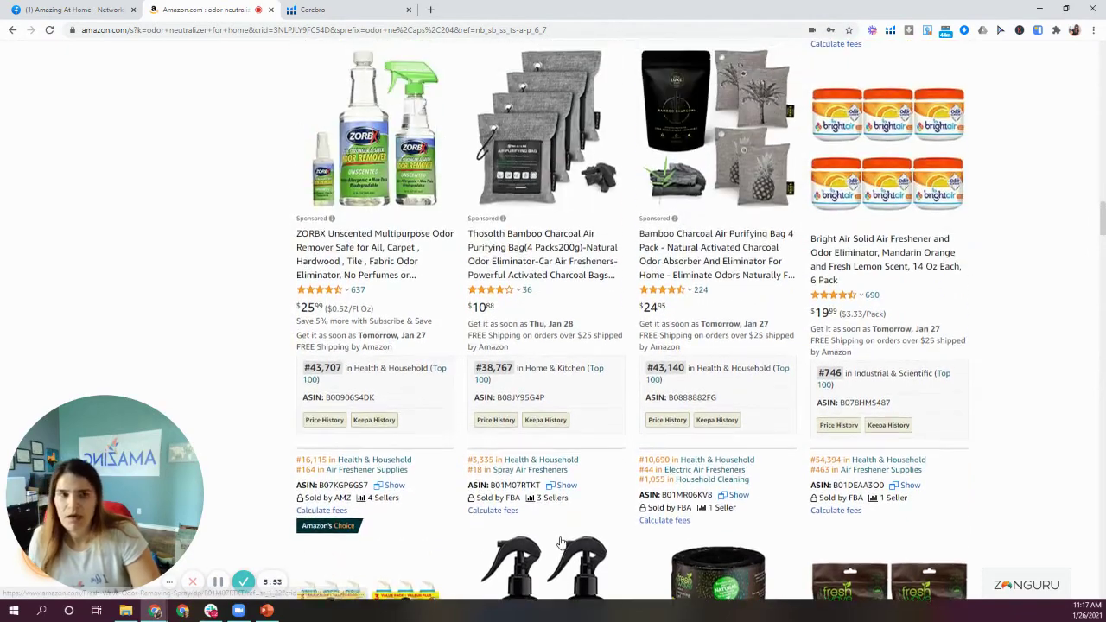
{"action": "scroll", "coordinate": [560, 541], "scroll_direction": "up", "scroll_amount": 1}
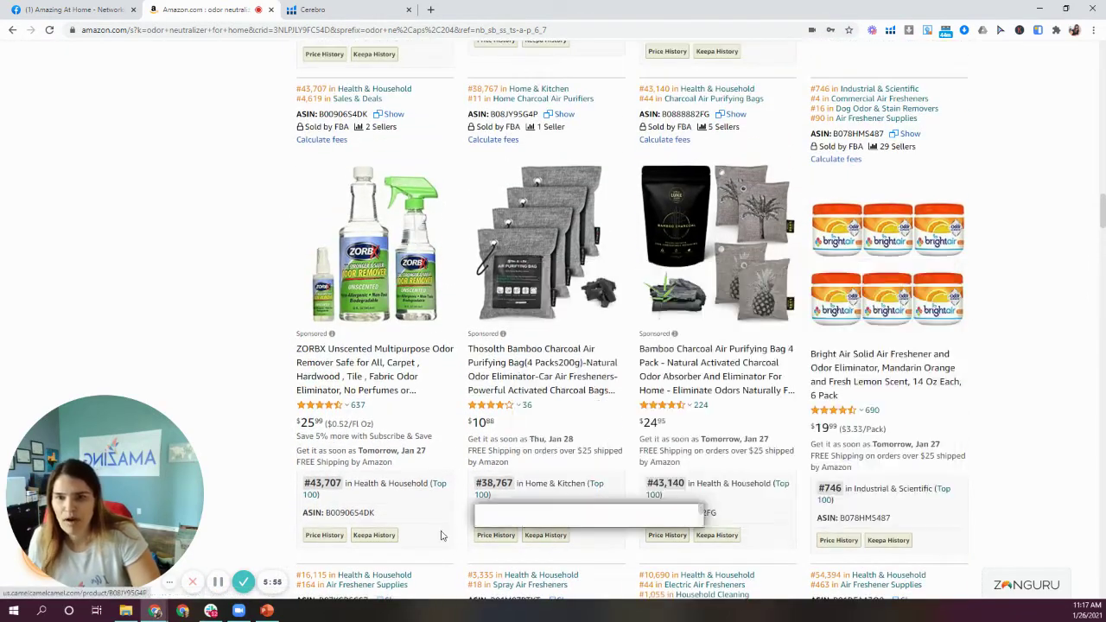
{"action": "scroll", "coordinate": [364, 481], "scroll_direction": "up", "scroll_amount": 3}
{"action": "scroll", "coordinate": [364, 481], "scroll_direction": "up", "scroll_amount": 3}
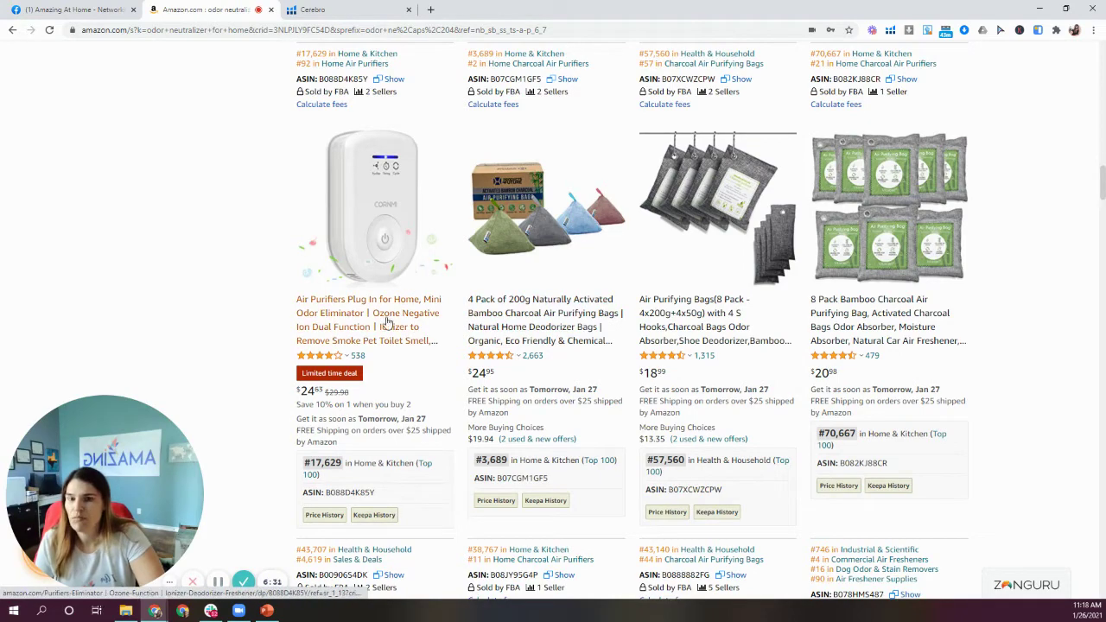
{"action": "scroll", "coordinate": [748, 498], "scroll_direction": "down", "scroll_amount": 4}
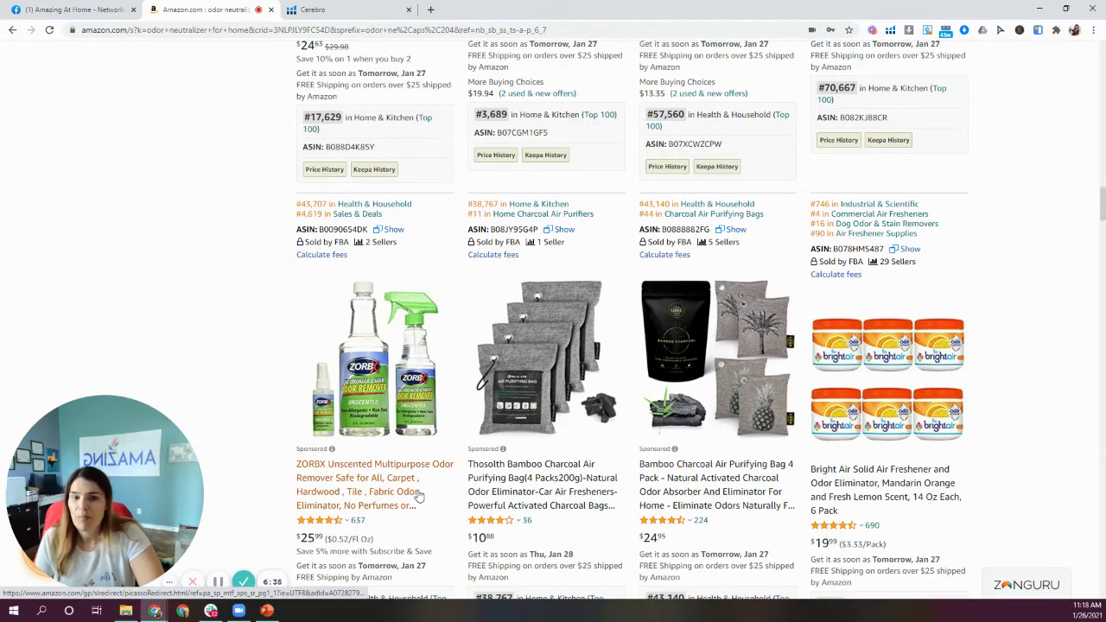
{"action": "scroll", "coordinate": [419, 496], "scroll_direction": "up", "scroll_amount": 1}
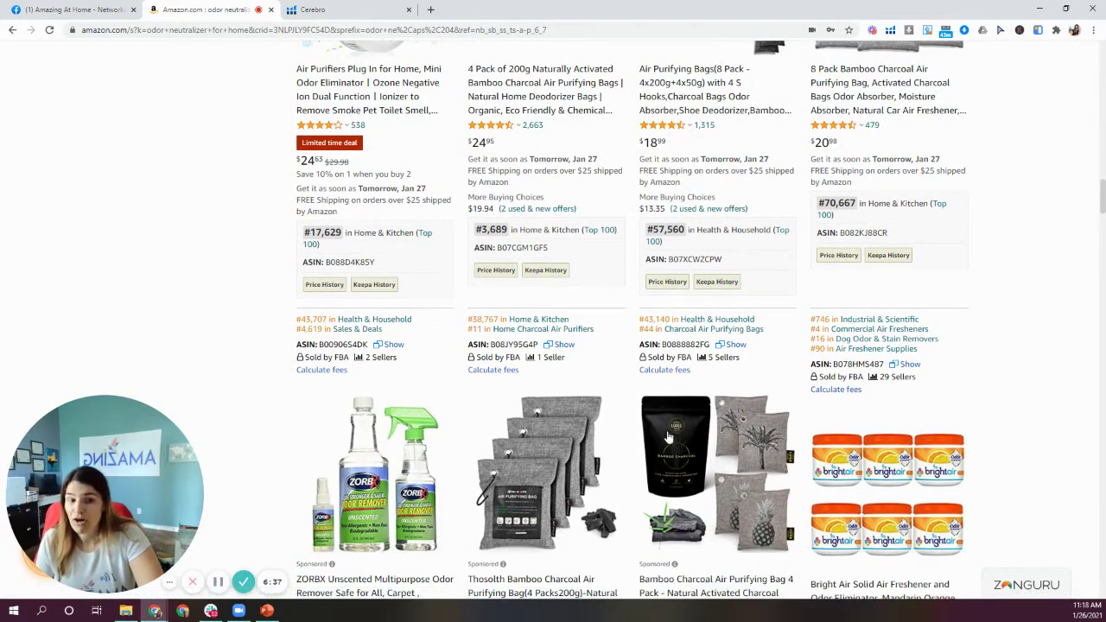
{"action": "mouse_move", "coordinate": [707, 437]}
{"action": "scroll", "coordinate": [707, 436], "scroll_direction": "up", "scroll_amount": 5}
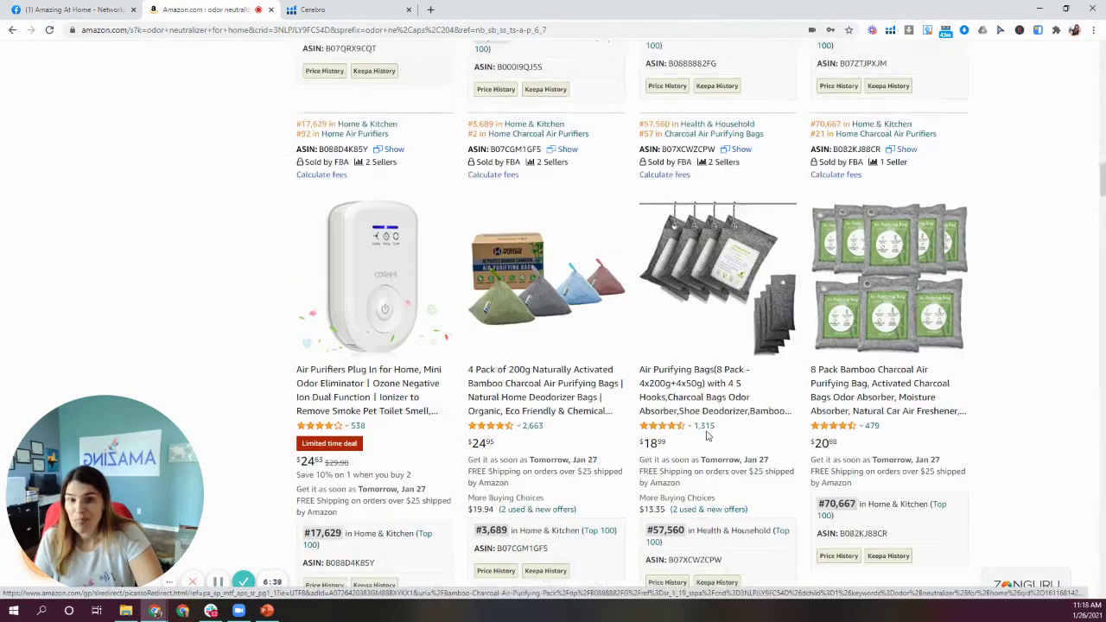
{"action": "scroll", "coordinate": [707, 436], "scroll_direction": "up", "scroll_amount": 10}
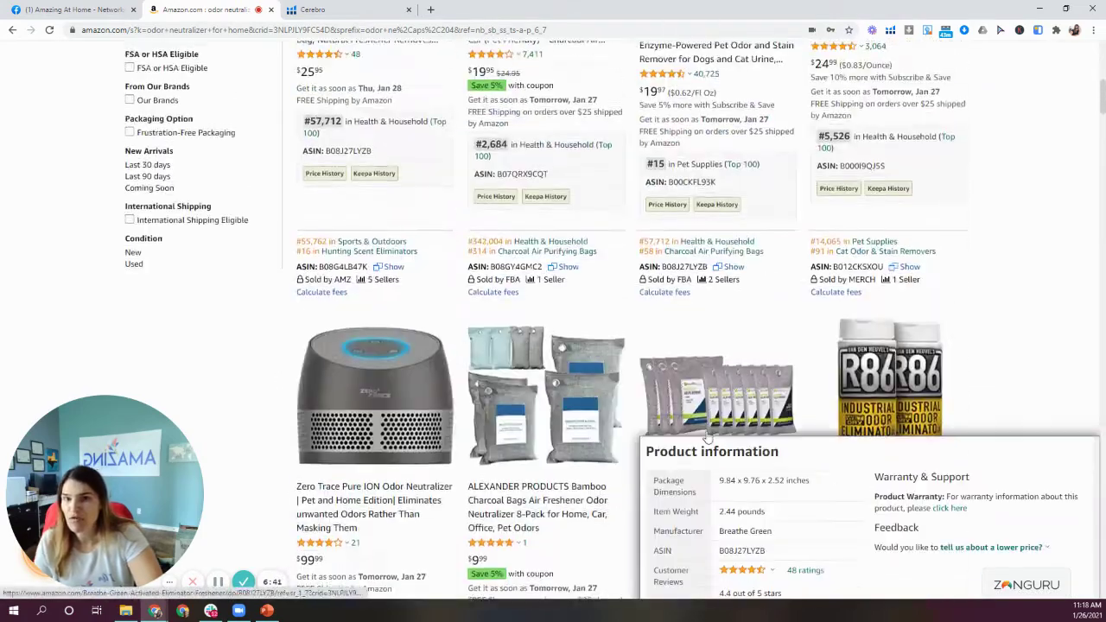
- Replace the Amazon search phrase with an "odor ea" entry and search for the suggested "odor eaters for shoes"
{"action": "scroll", "coordinate": [641, 348], "scroll_direction": "up", "scroll_amount": 3}
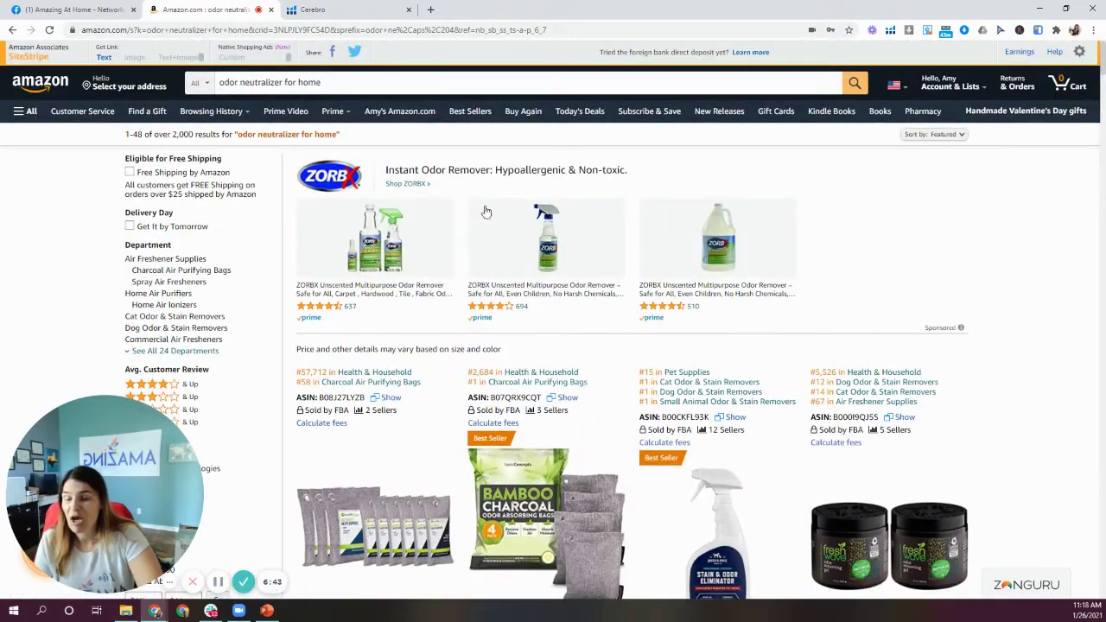
{"action": "left_click", "coordinate": [323, 83]}
{"action": "triple_click", "coordinate": [323, 82]}
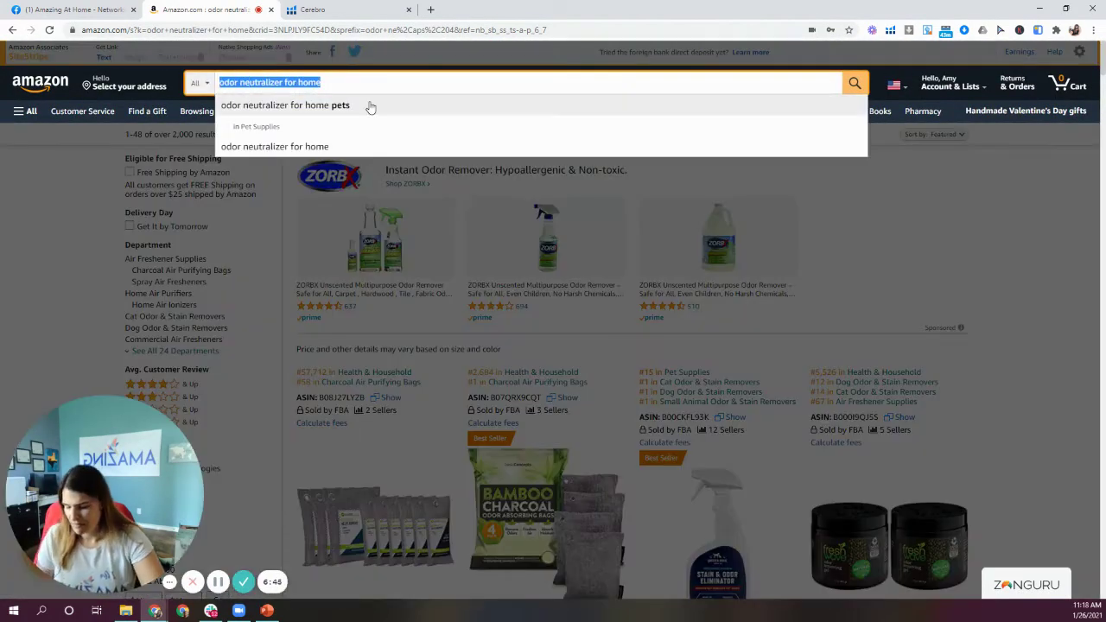
{"action": "type", "text": "odor a"}
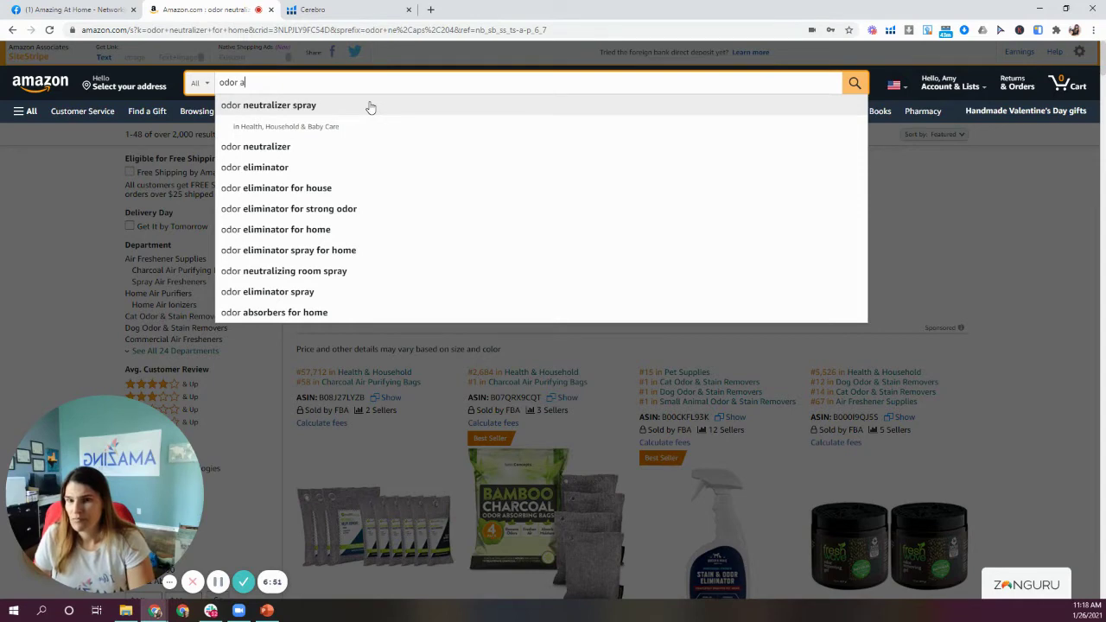
{"action": "key", "text": "BackSpace"}
{"action": "type", "text": "e"}
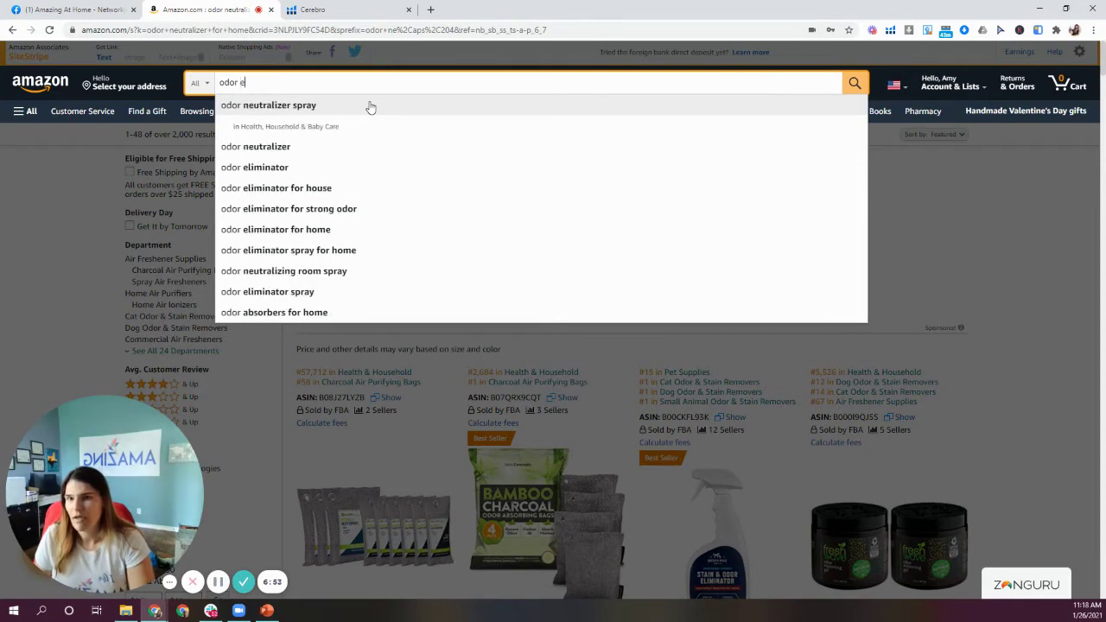
{"action": "type", "text": "a"}
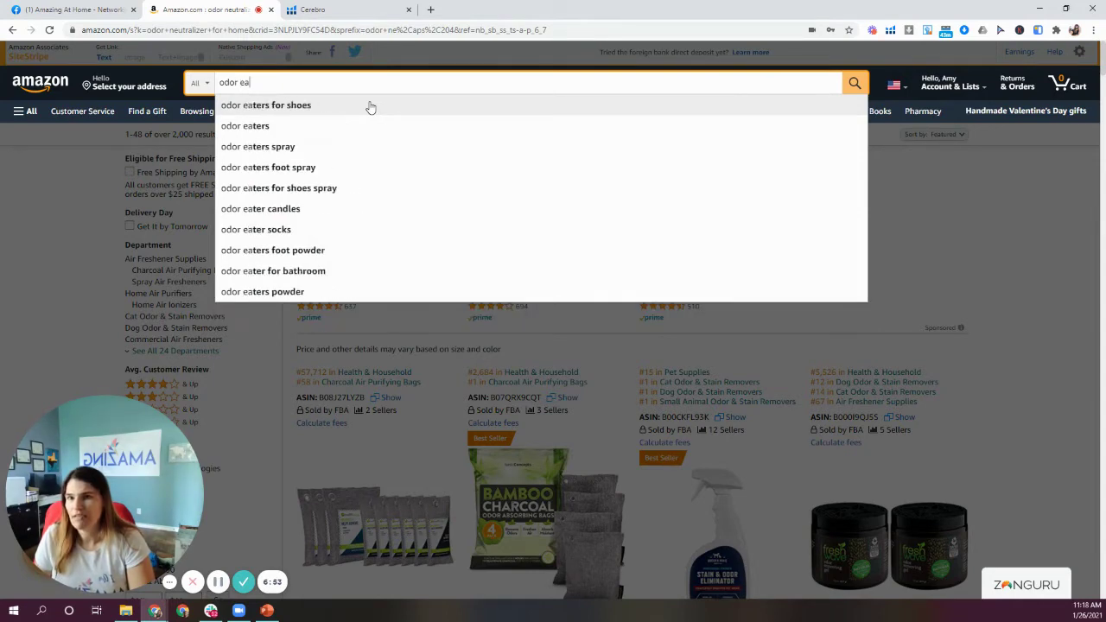
{"action": "left_click", "coordinate": [279, 106]}
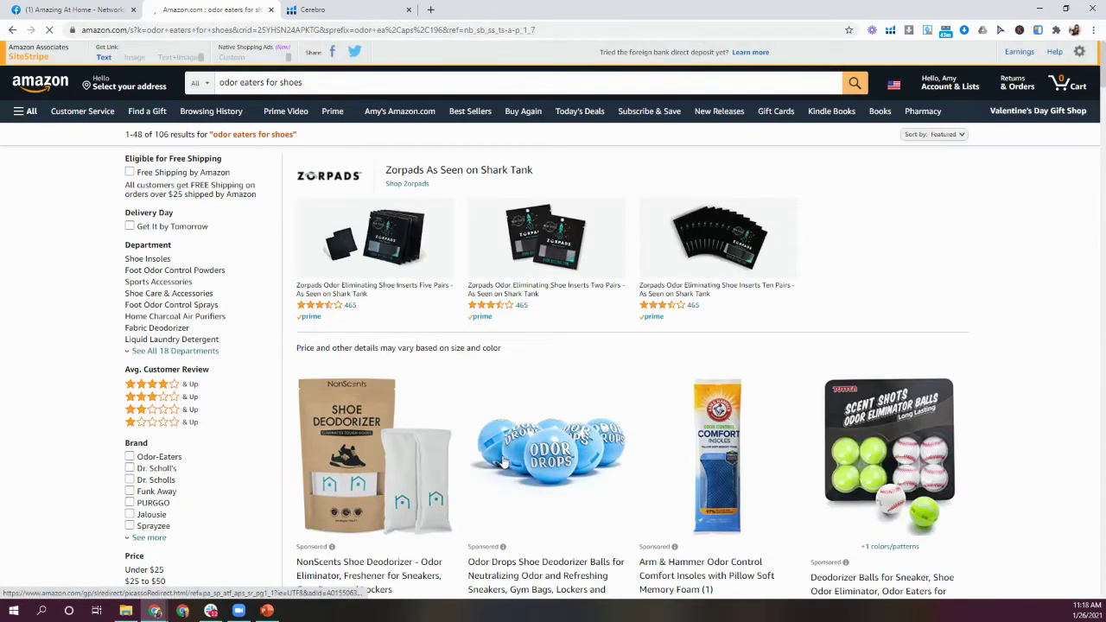
- Look through the "odor eaters for shoes" results for charcoal products among the insoles, sprays and powders, down to the PURGGO bamboo charcoal deodorizer
{"action": "scroll", "coordinate": [497, 439], "scroll_direction": "down", "scroll_amount": 2}
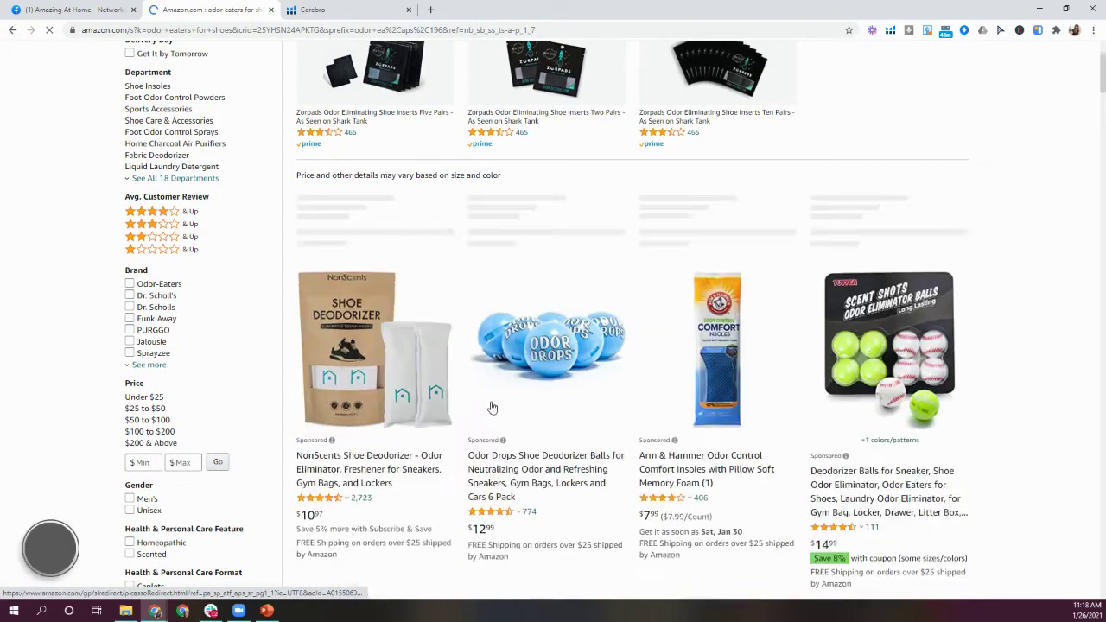
{"action": "scroll", "coordinate": [520, 397], "scroll_direction": "down", "scroll_amount": 5}
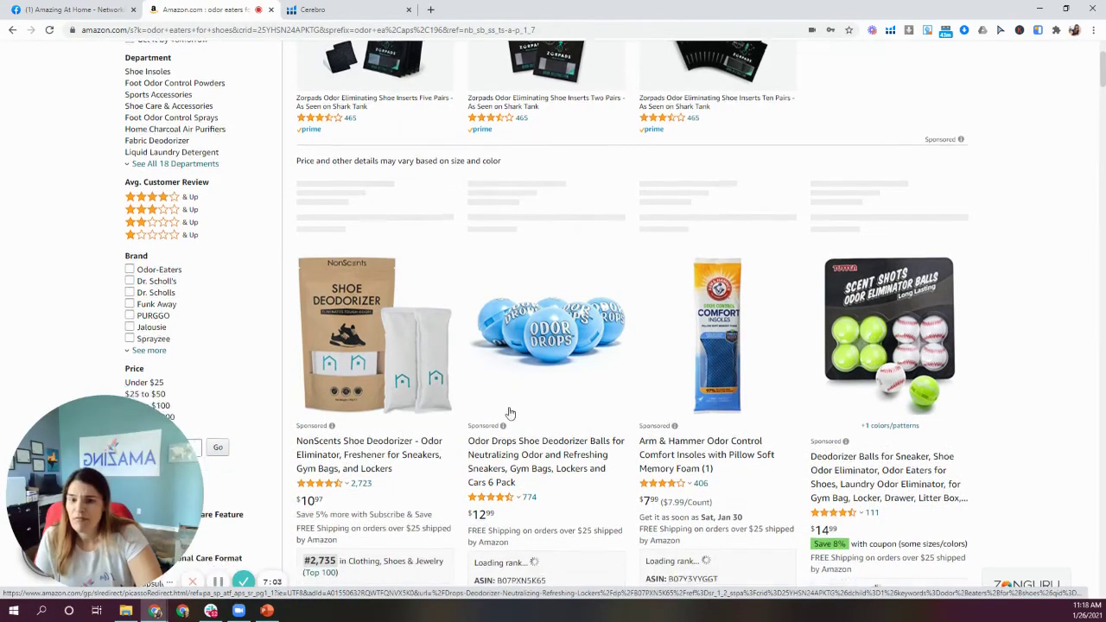
{"action": "scroll", "coordinate": [510, 408], "scroll_direction": "down", "scroll_amount": 10}
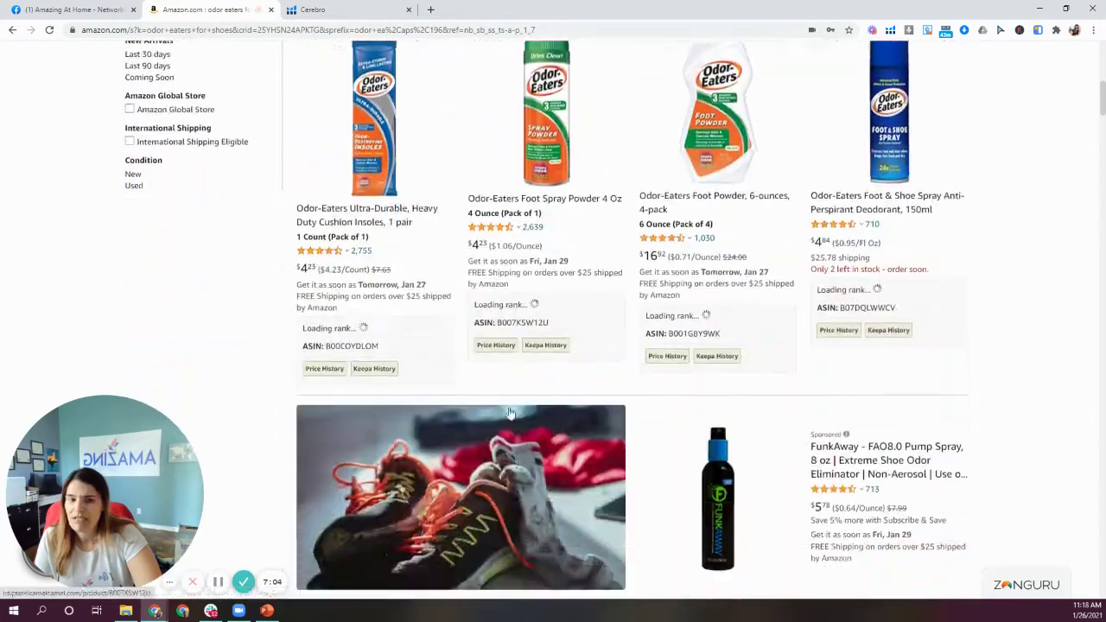
{"action": "scroll", "coordinate": [510, 408], "scroll_direction": "down", "scroll_amount": 10}
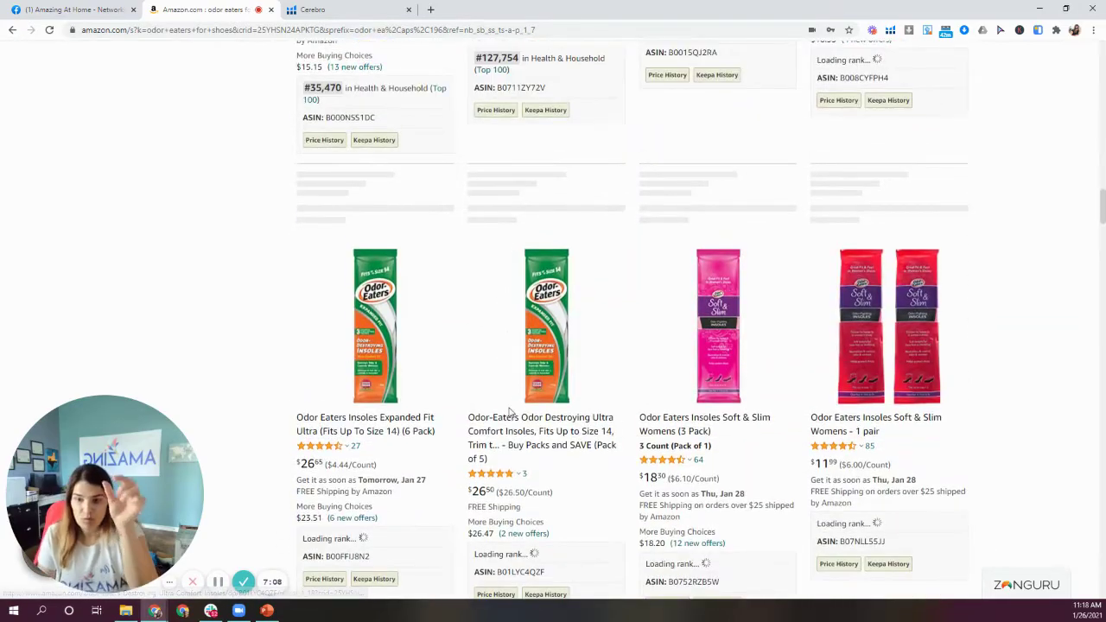
{"action": "scroll", "coordinate": [516, 406], "scroll_direction": "down", "scroll_amount": 8}
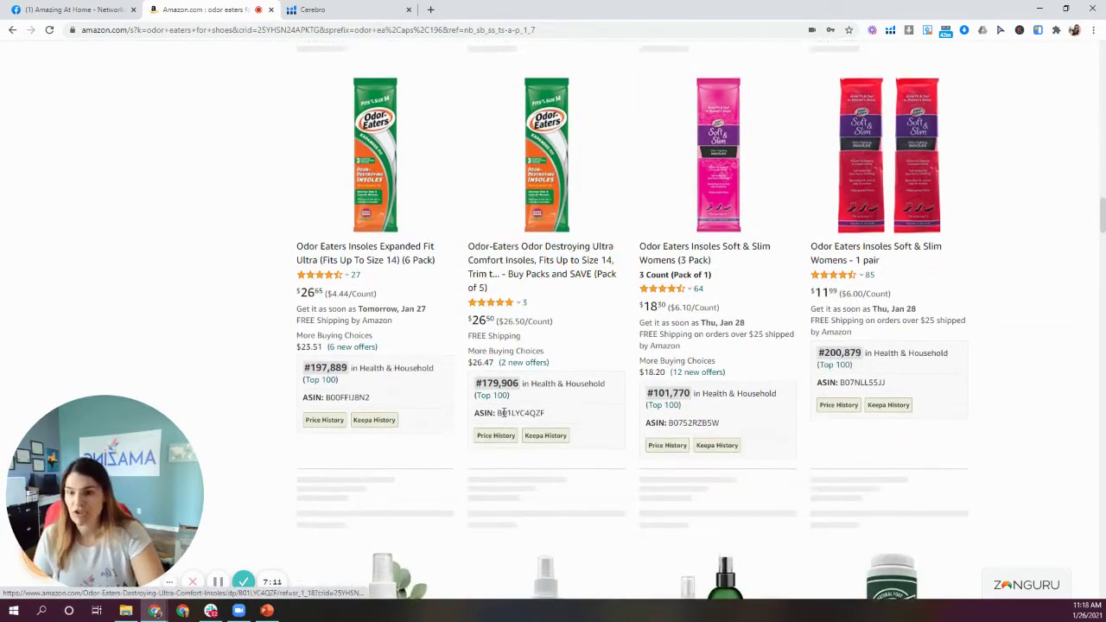
{"action": "scroll", "coordinate": [504, 417], "scroll_direction": "down", "scroll_amount": 10}
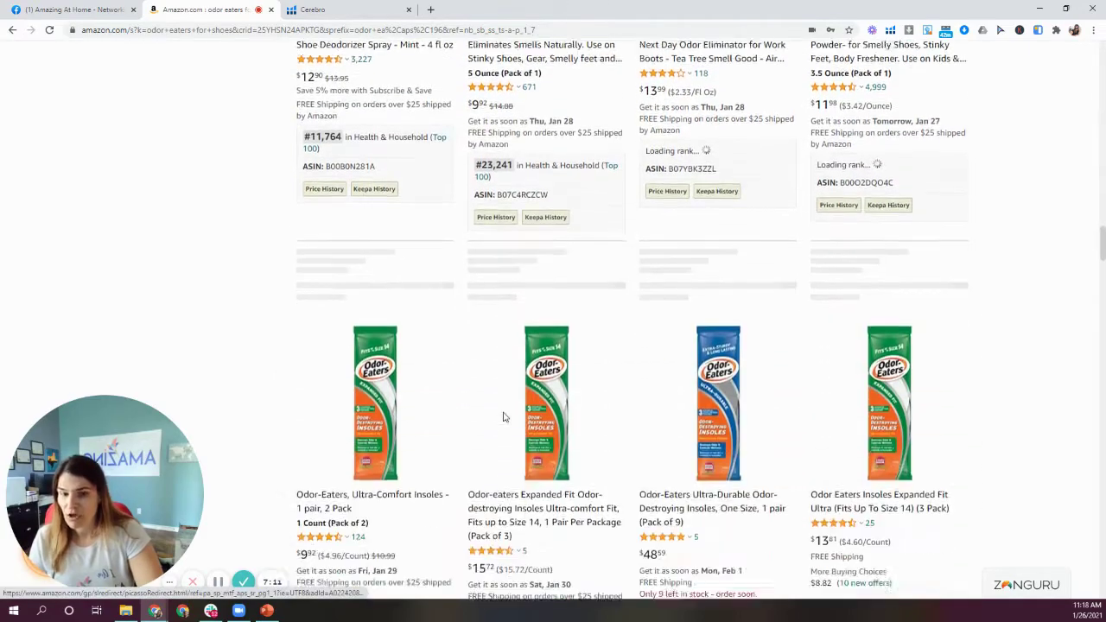
{"action": "scroll", "coordinate": [504, 419], "scroll_direction": "down", "scroll_amount": 8}
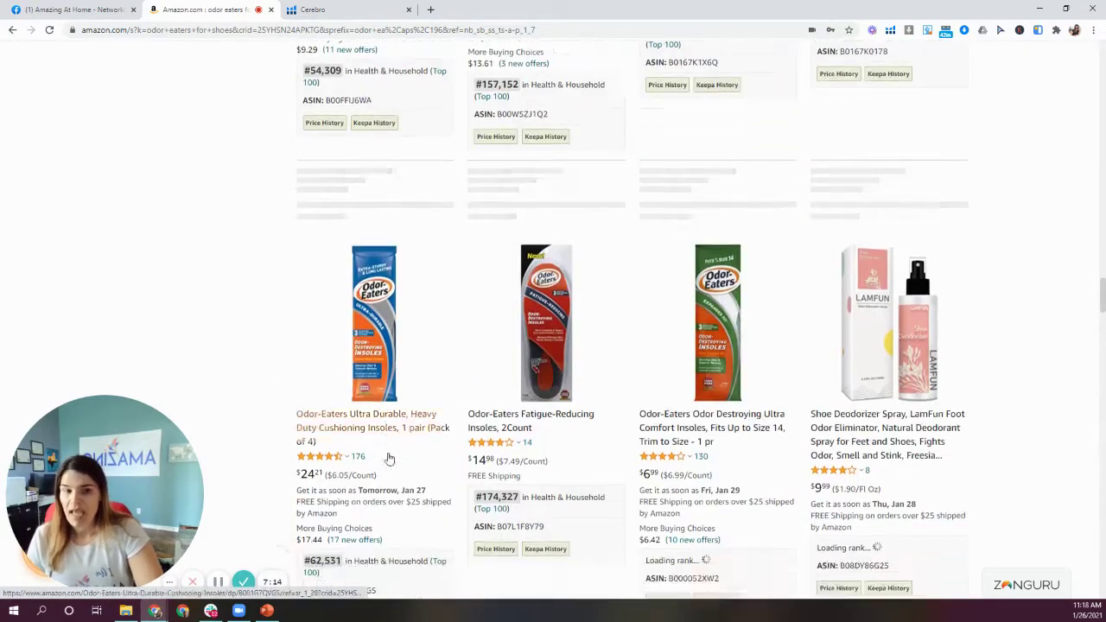
{"action": "scroll", "coordinate": [507, 430], "scroll_direction": "down", "scroll_amount": 3}
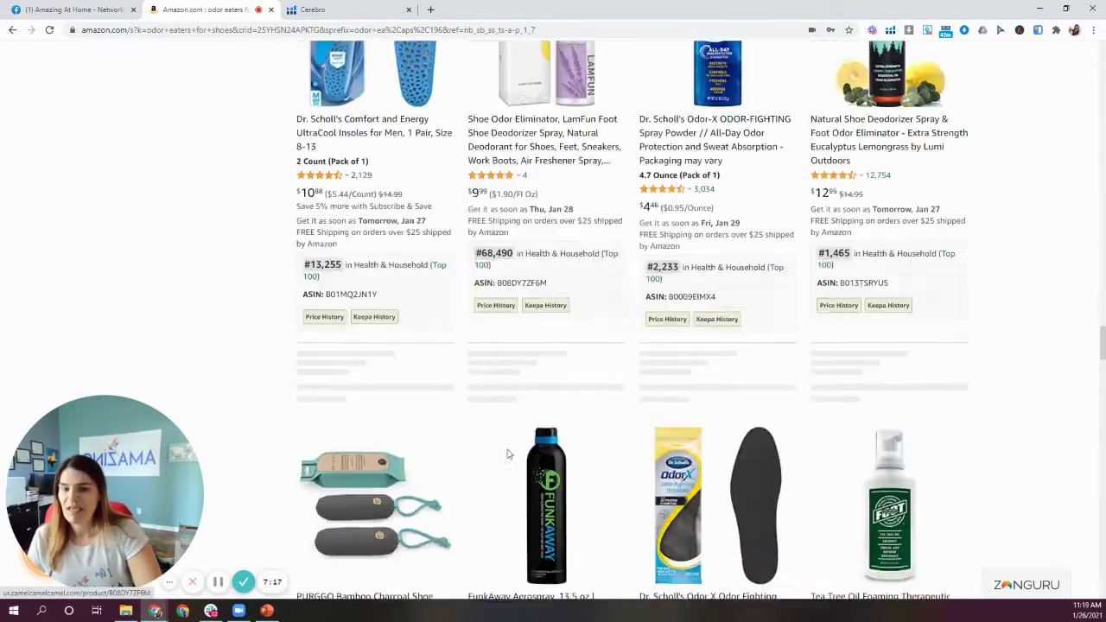
{"action": "scroll", "coordinate": [273, 449], "scroll_direction": "down", "scroll_amount": 2}
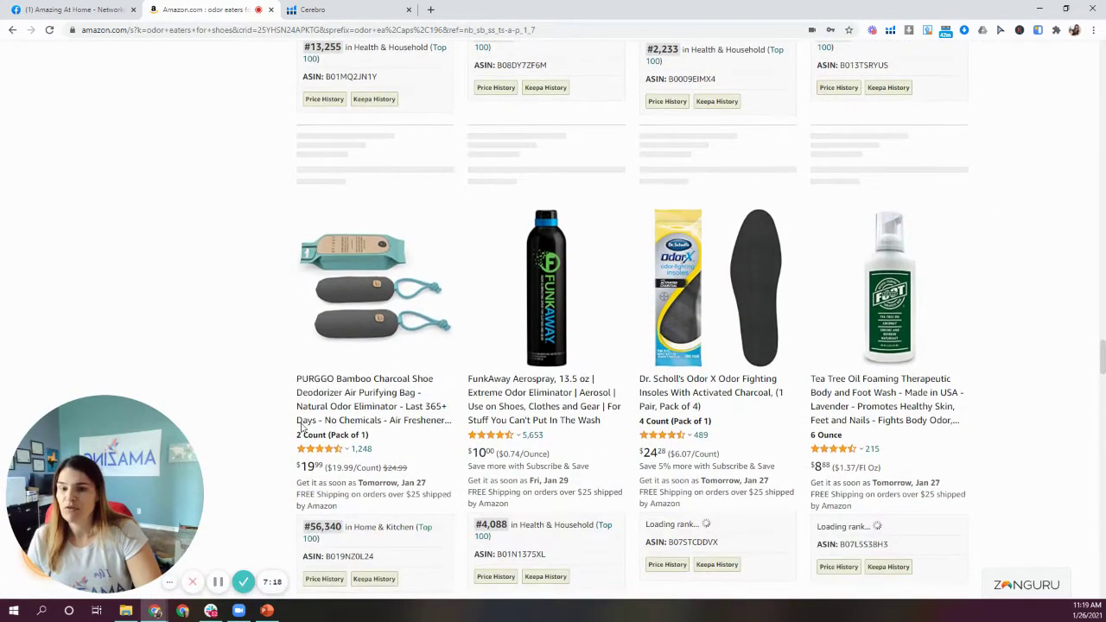
{"action": "mouse_move", "coordinate": [354, 349]}
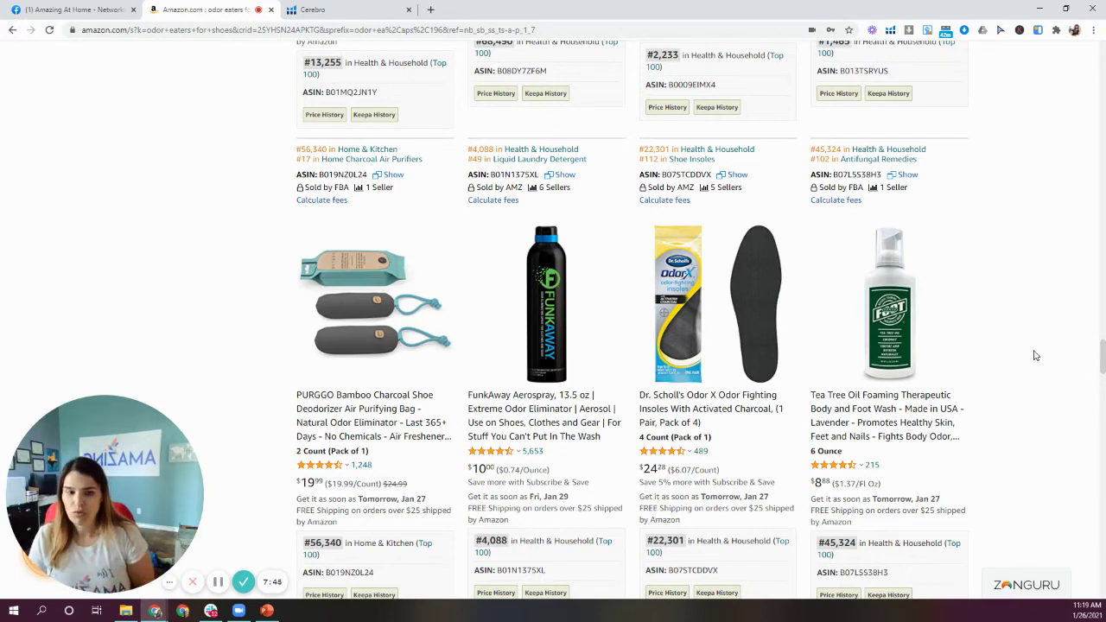
- Review the "odor eaters for shoes" results in reverse, from the PURGGO charcoal deodorizer up through the insoles, sprays and powders
{"action": "left_click", "coordinate": [363, 10]}
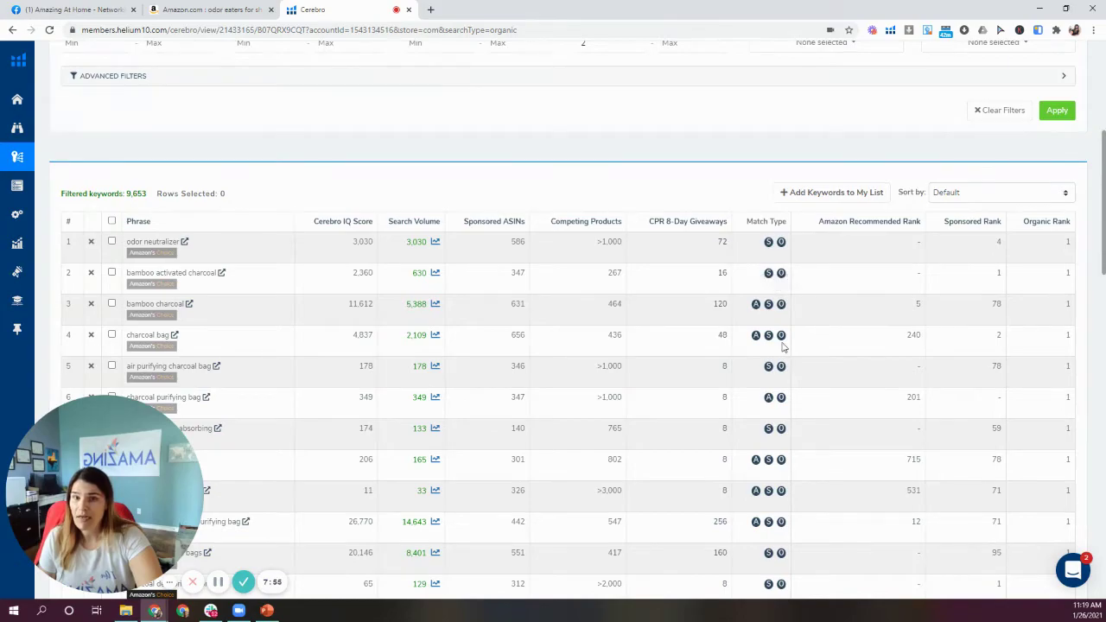
{"action": "left_click", "coordinate": [200, 9]}
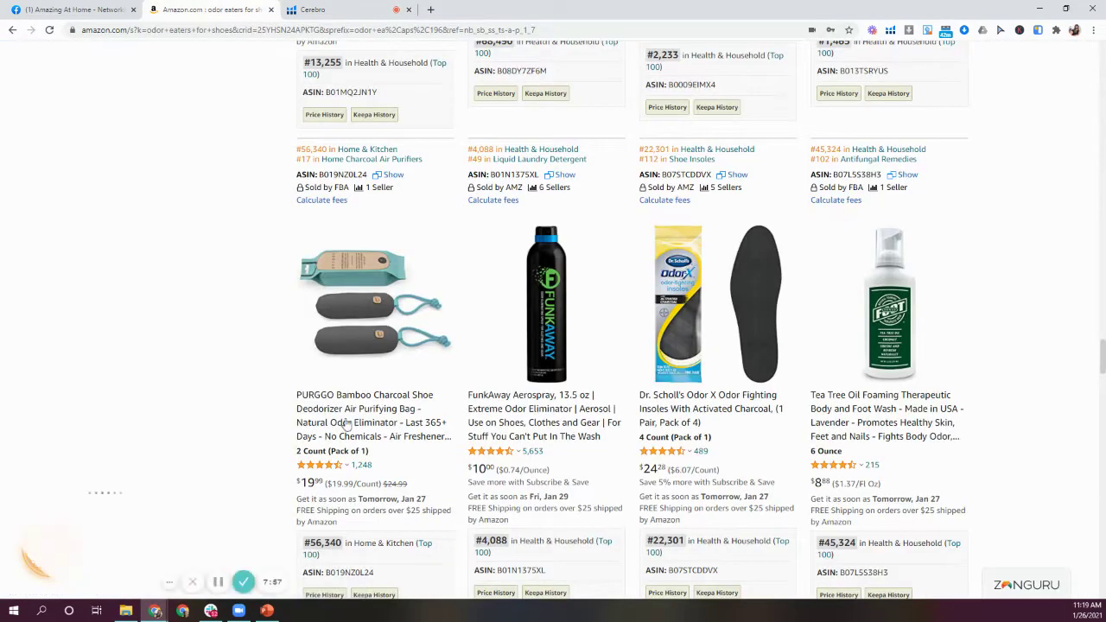
{"action": "scroll", "coordinate": [358, 426], "scroll_direction": "up", "scroll_amount": 5}
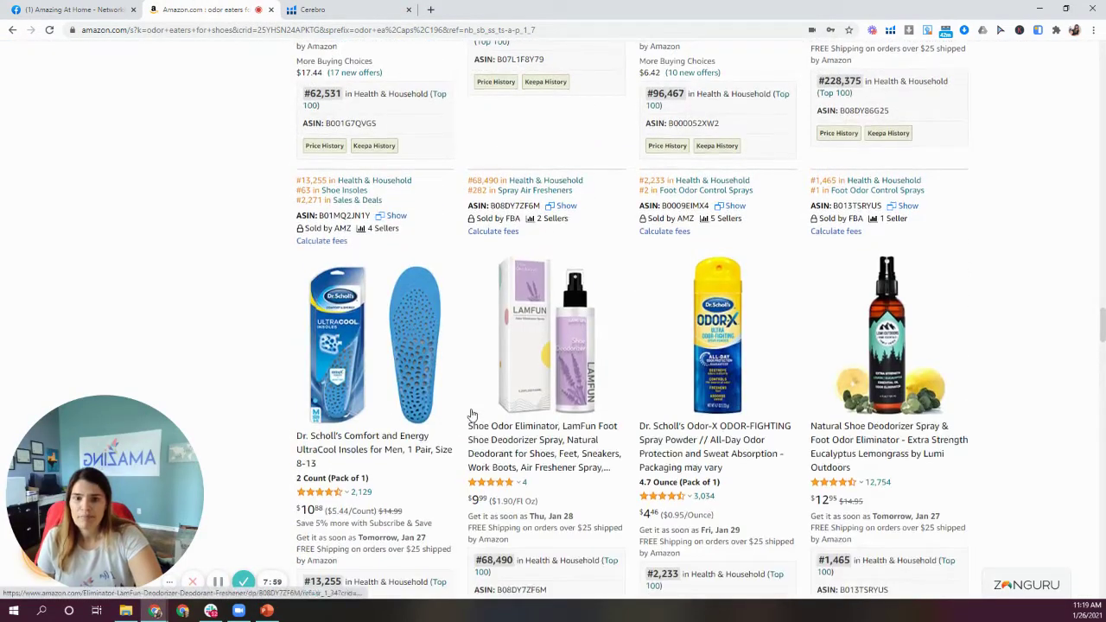
{"action": "scroll", "coordinate": [472, 419], "scroll_direction": "up", "scroll_amount": 6}
{"action": "mouse_move", "coordinate": [570, 442]}
{"action": "scroll", "coordinate": [570, 442], "scroll_direction": "up", "scroll_amount": 10}
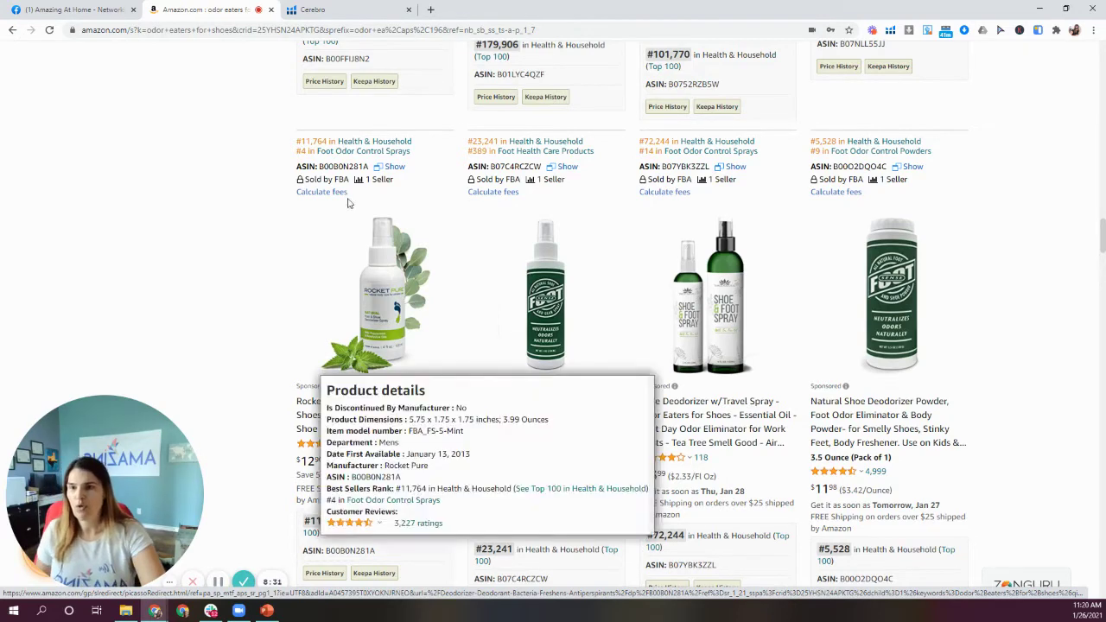
{"action": "scroll", "coordinate": [367, 281], "scroll_direction": "up", "scroll_amount": 5}
{"action": "scroll", "coordinate": [367, 281], "scroll_direction": "up", "scroll_amount": 15}
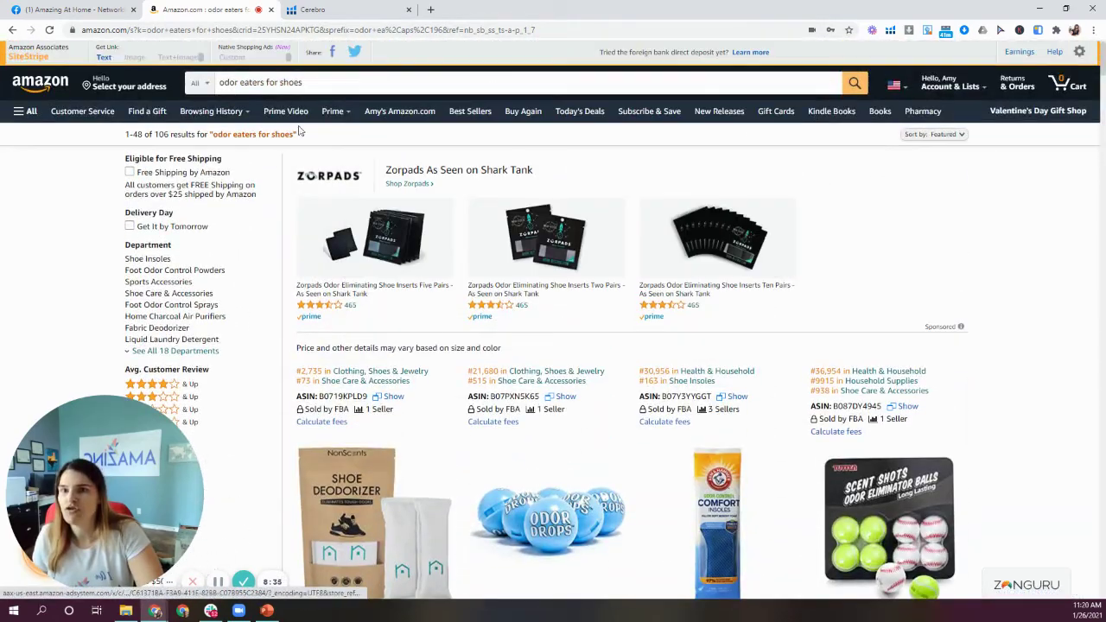
- Replace the Amazon search phrase with an "odor elim" entry and search for the suggested "odor eliminator for house"
{"action": "triple_click", "coordinate": [221, 82]}
{"action": "type", "text": "odor el"}
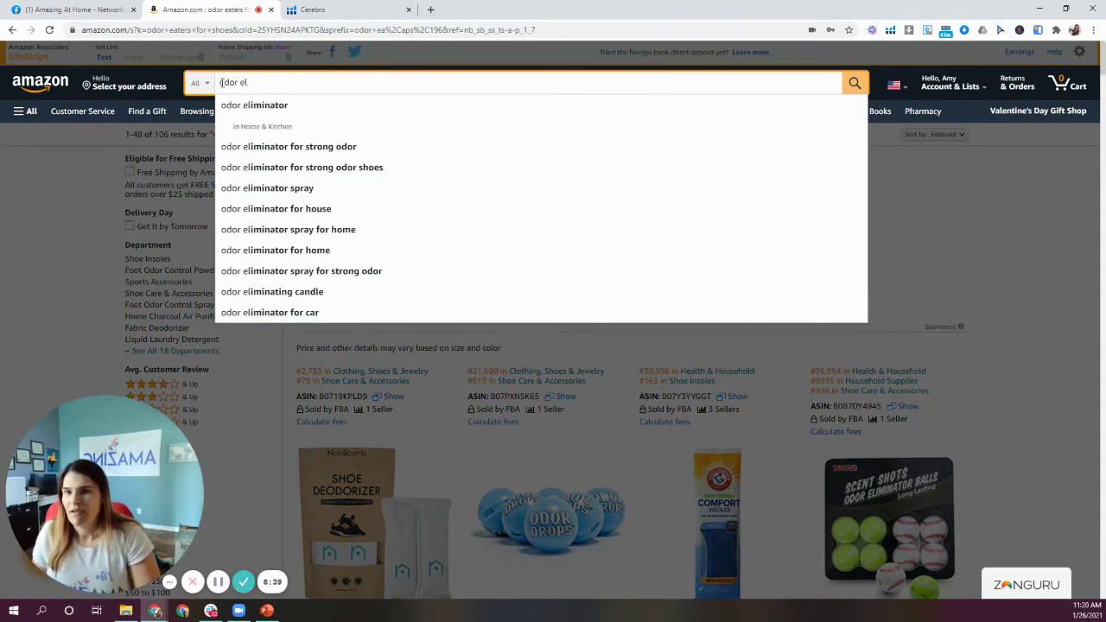
{"action": "type", "text": "im"}
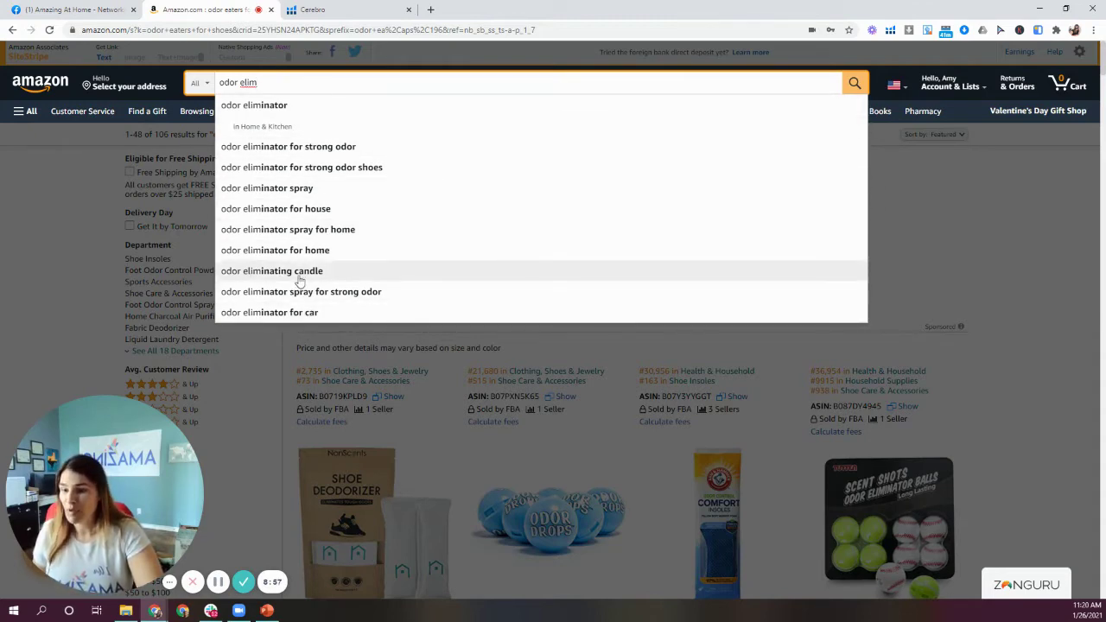
{"action": "left_click", "coordinate": [269, 210]}
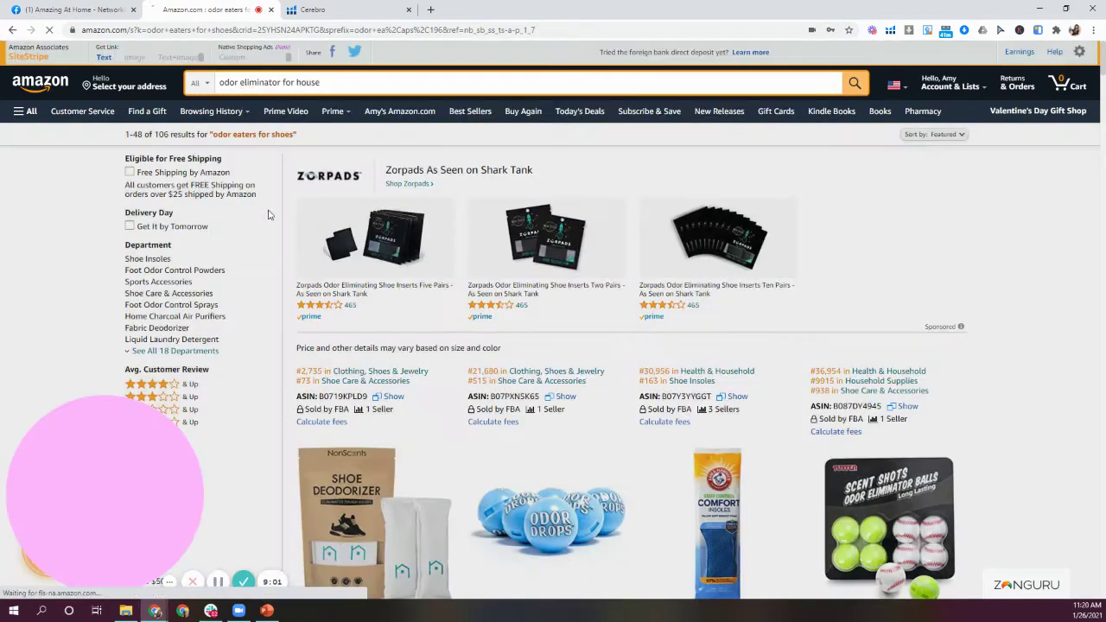
- Look through the "odor eliminator for house" results, comparing the charcoal bags and their sales ranks with the candles, purifiers and sprays
{"action": "scroll", "coordinate": [516, 446], "scroll_direction": "down", "scroll_amount": 5}
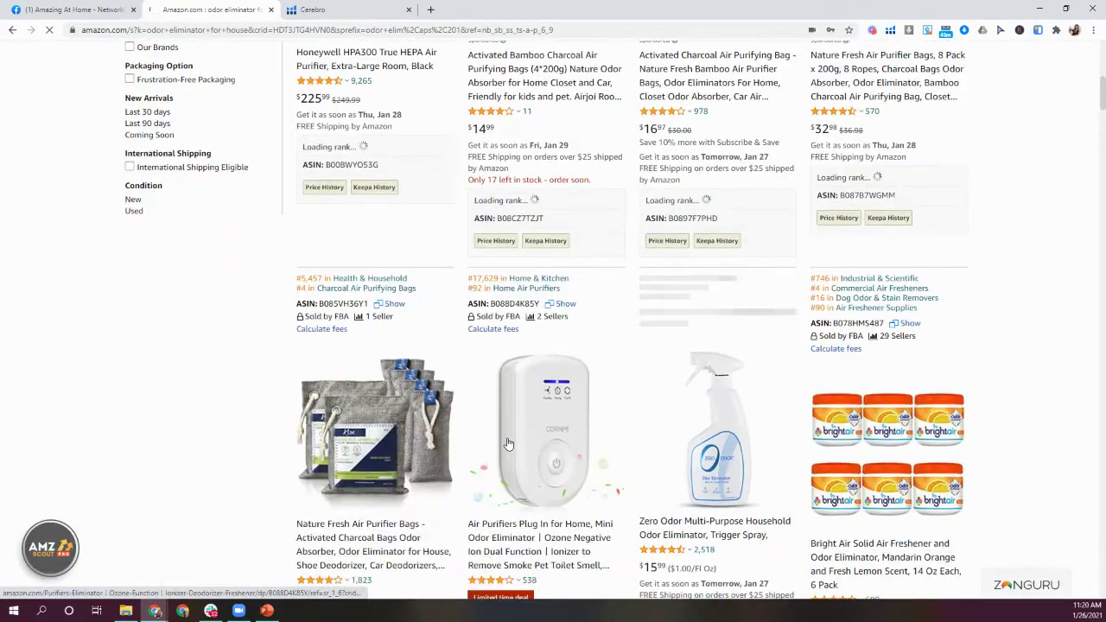
{"action": "scroll", "coordinate": [514, 446], "scroll_direction": "down", "scroll_amount": 2}
{"action": "scroll", "coordinate": [504, 446], "scroll_direction": "down", "scroll_amount": 5}
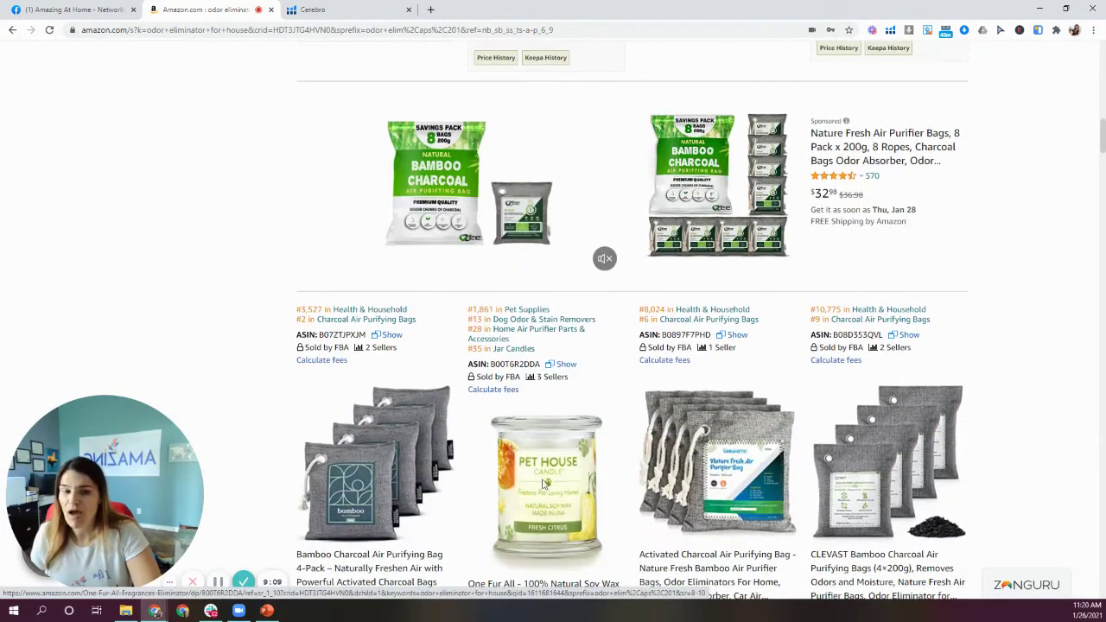
{"action": "scroll", "coordinate": [593, 491], "scroll_direction": "down", "scroll_amount": 6}
{"action": "scroll", "coordinate": [594, 490], "scroll_direction": "down", "scroll_amount": 4}
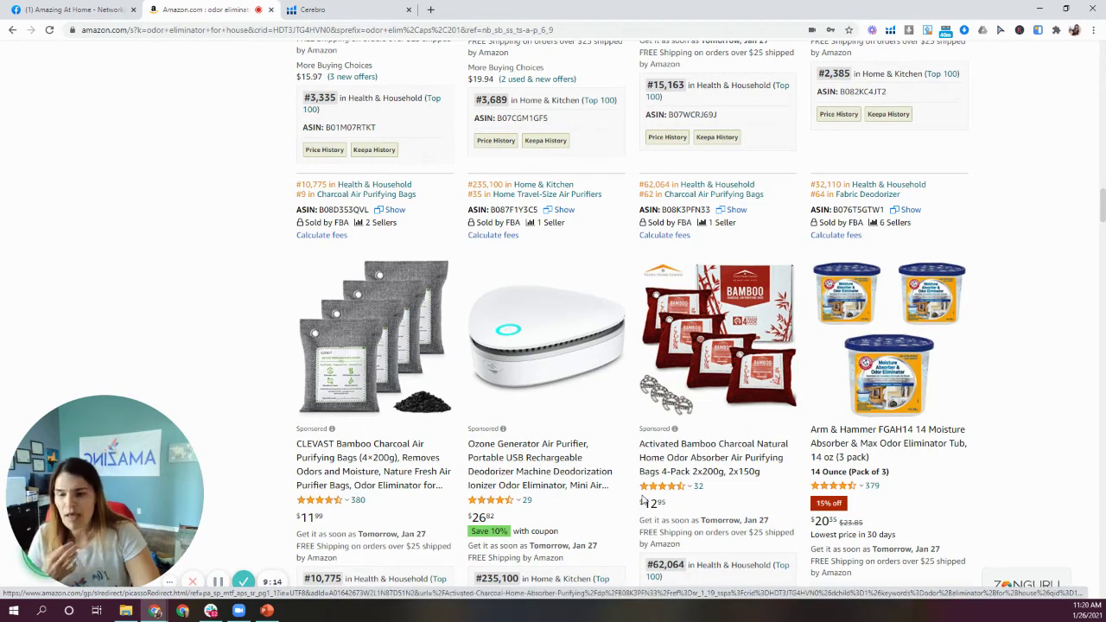
{"action": "scroll", "coordinate": [644, 501], "scroll_direction": "down", "scroll_amount": 2}
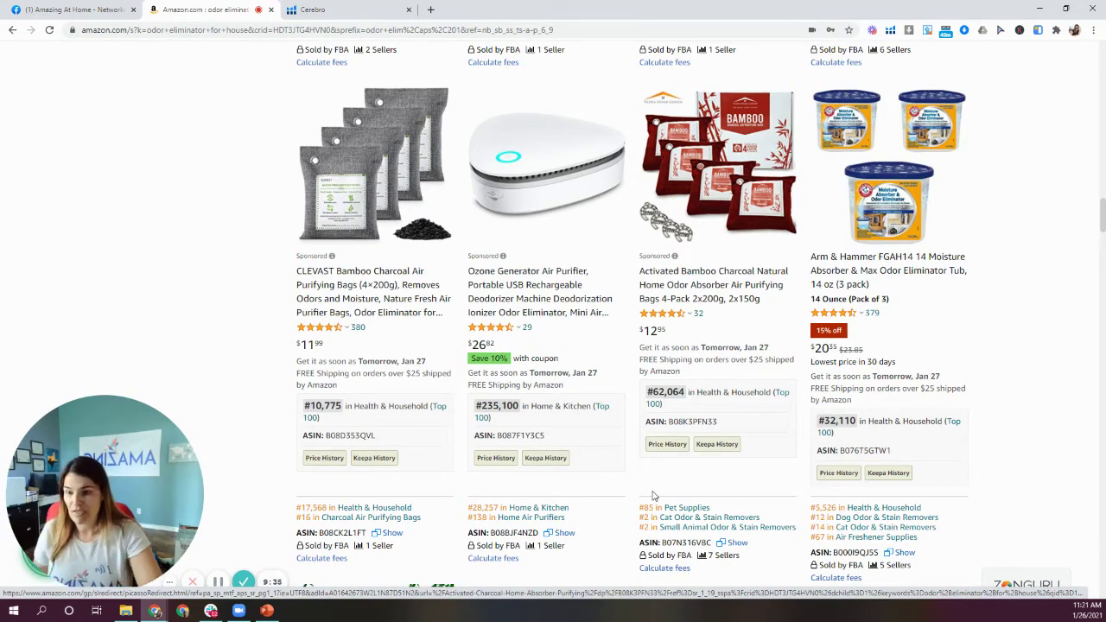
{"action": "scroll", "coordinate": [655, 495], "scroll_direction": "up", "scroll_amount": 15}
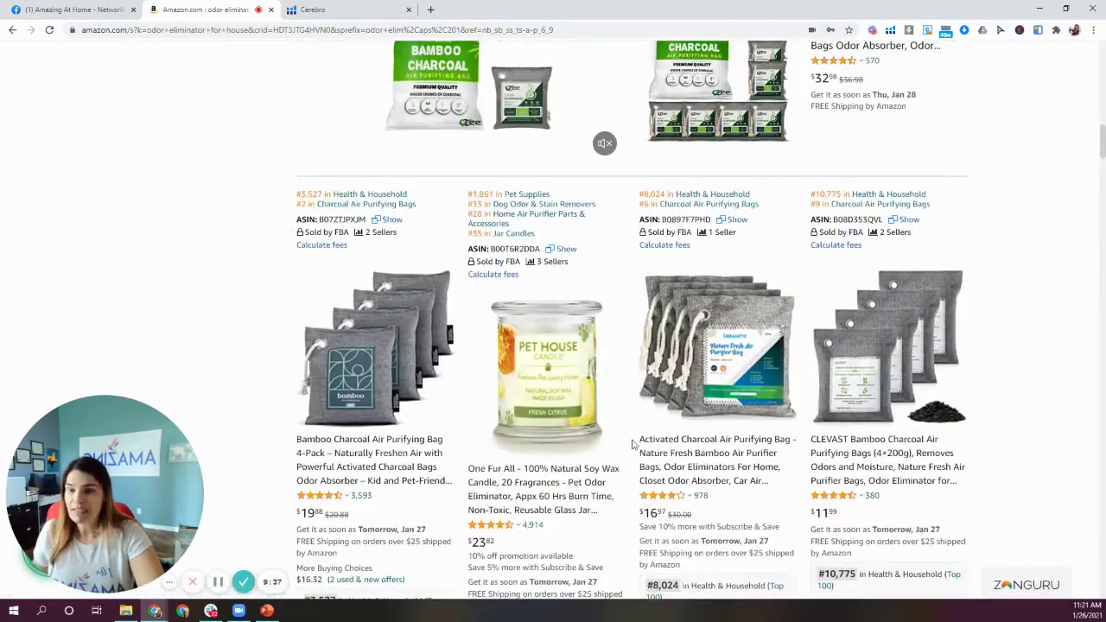
{"action": "scroll", "coordinate": [509, 311], "scroll_direction": "up", "scroll_amount": 3}
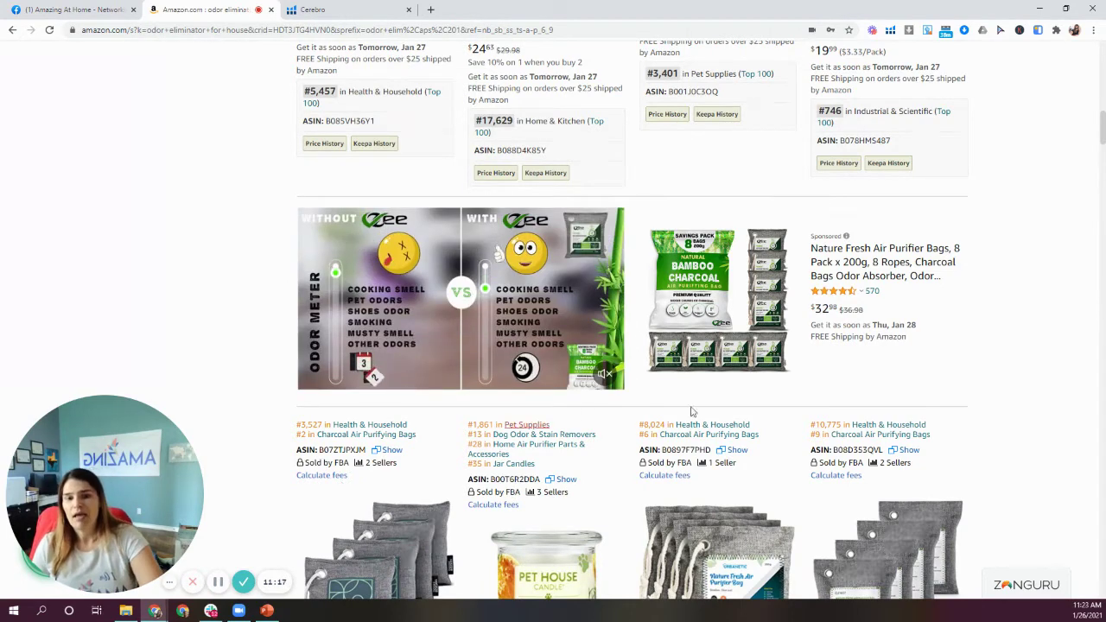
- Find the Zero Odor Multi-Purpose Household Odor Eliminator spray in the results and copy its ASIN
{"action": "scroll", "coordinate": [691, 412], "scroll_direction": "up", "scroll_amount": 5}
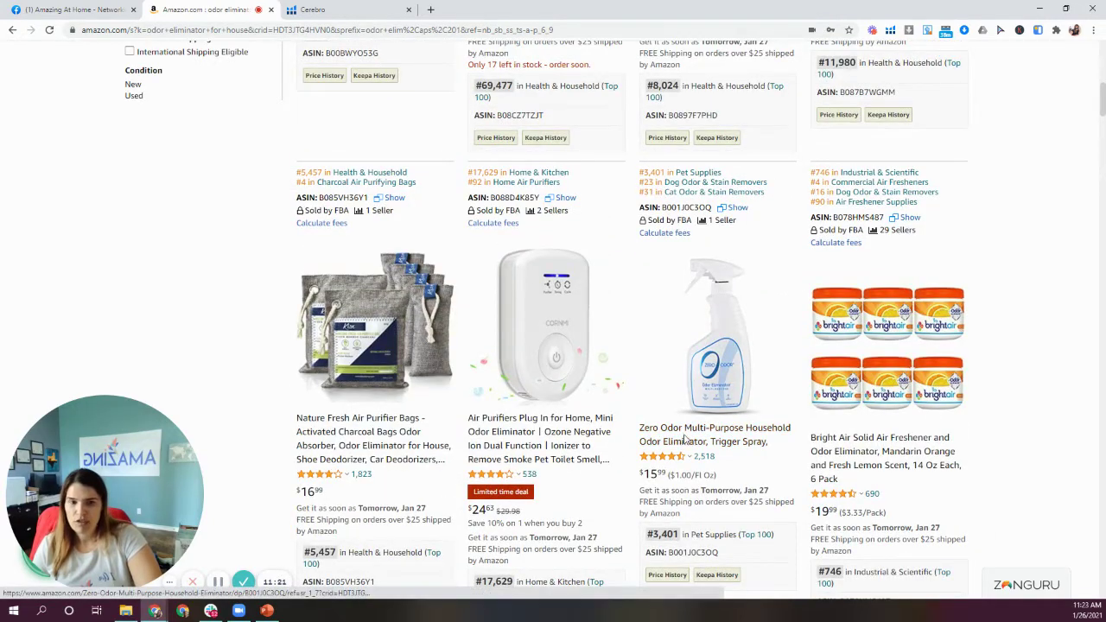
{"action": "scroll", "coordinate": [745, 442], "scroll_direction": "down", "scroll_amount": 1}
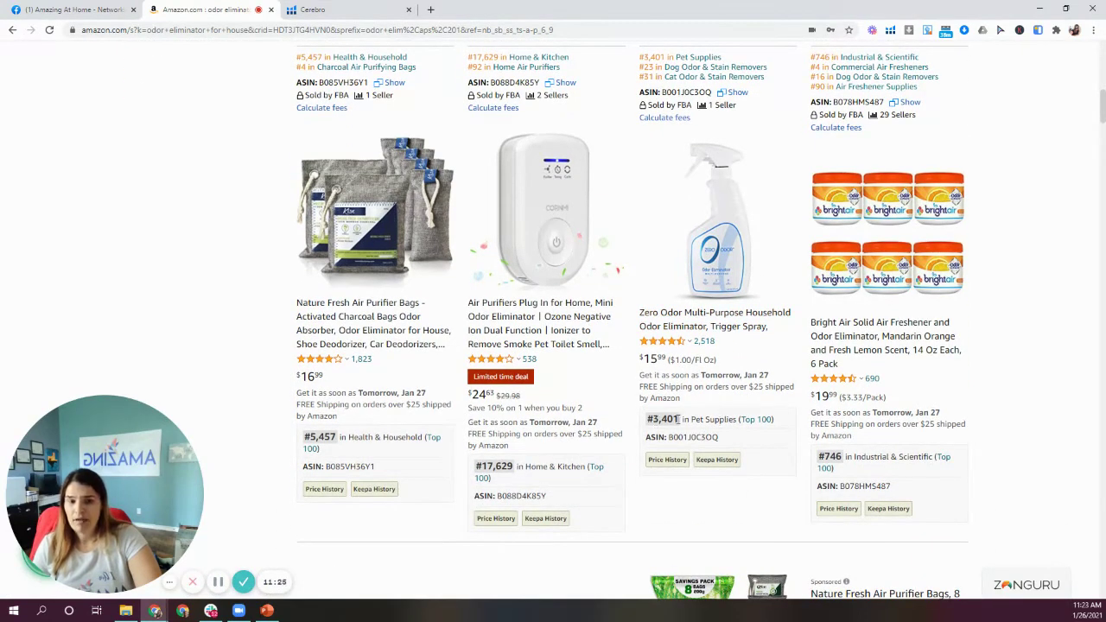
{"action": "scroll", "coordinate": [702, 419], "scroll_direction": "up", "scroll_amount": 1}
{"action": "mouse_move", "coordinate": [672, 382]}
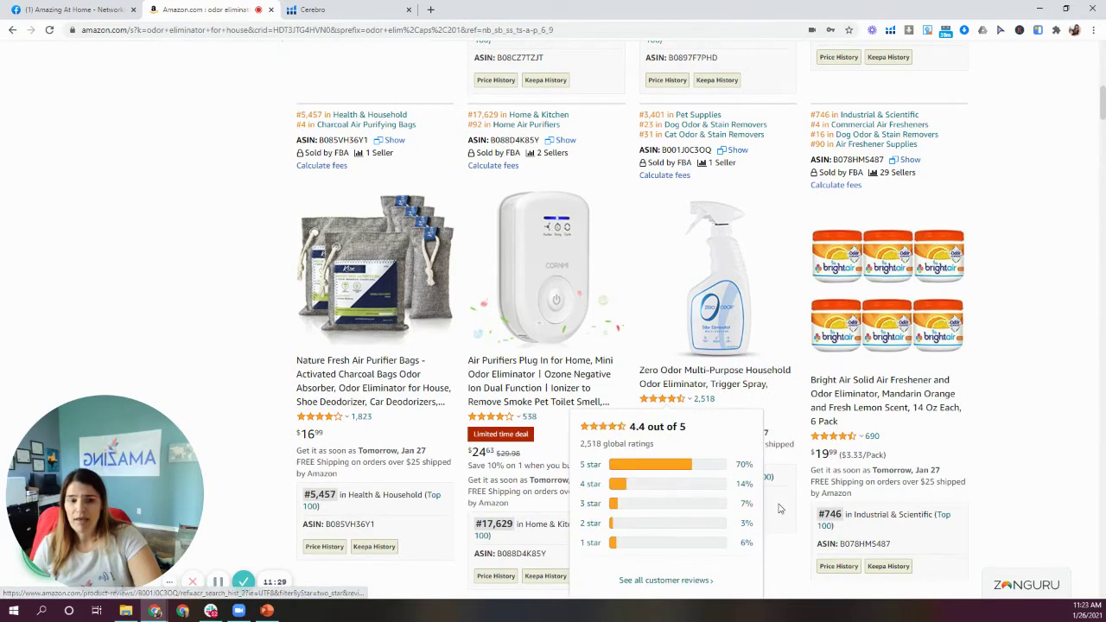
{"action": "left_click_drag", "start_coordinate": [724, 497], "coordinate": [683, 495]}
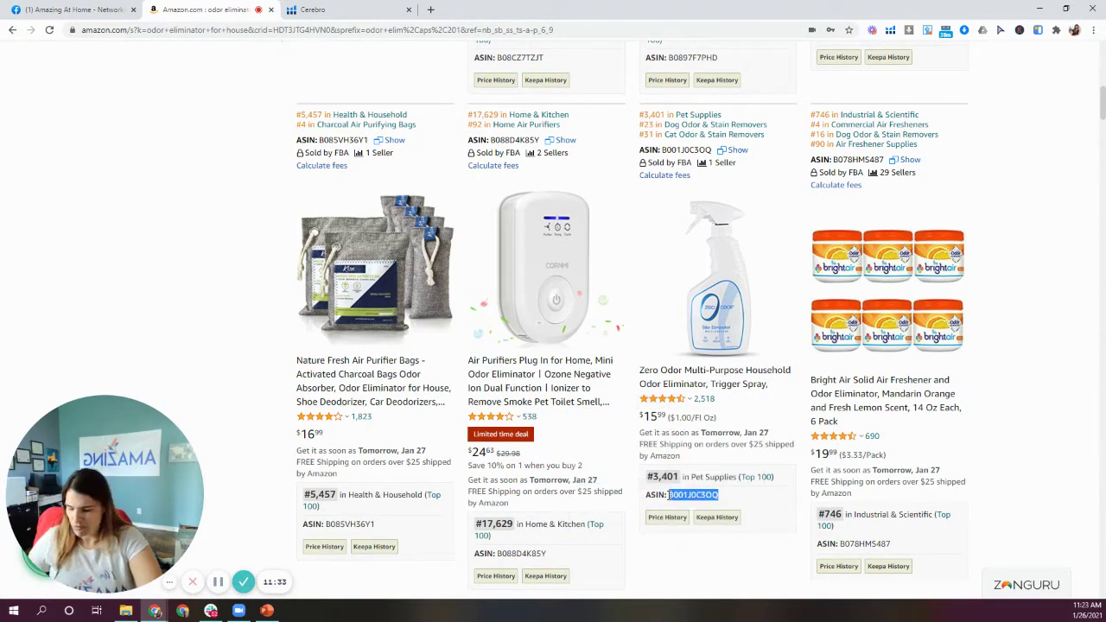
- Switch to Helium 10's Cerebro, replace the looked-up ASIN with B001J0C3OQ and get its keywords
{"action": "left_click", "coordinate": [346, 10]}
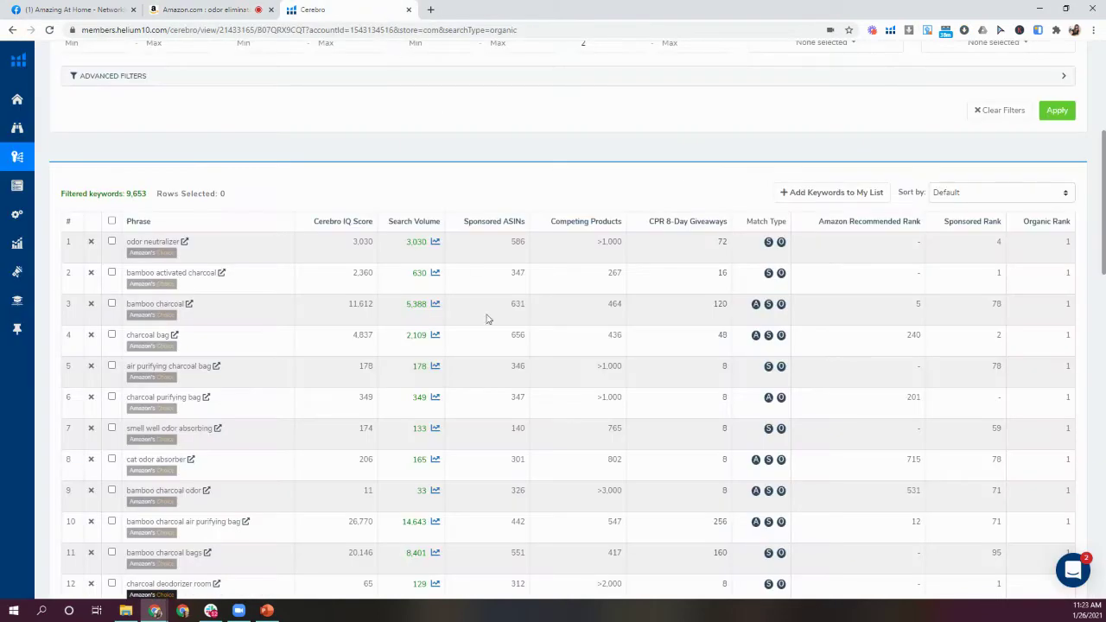
{"action": "scroll", "coordinate": [488, 318], "scroll_direction": "up", "scroll_amount": 5}
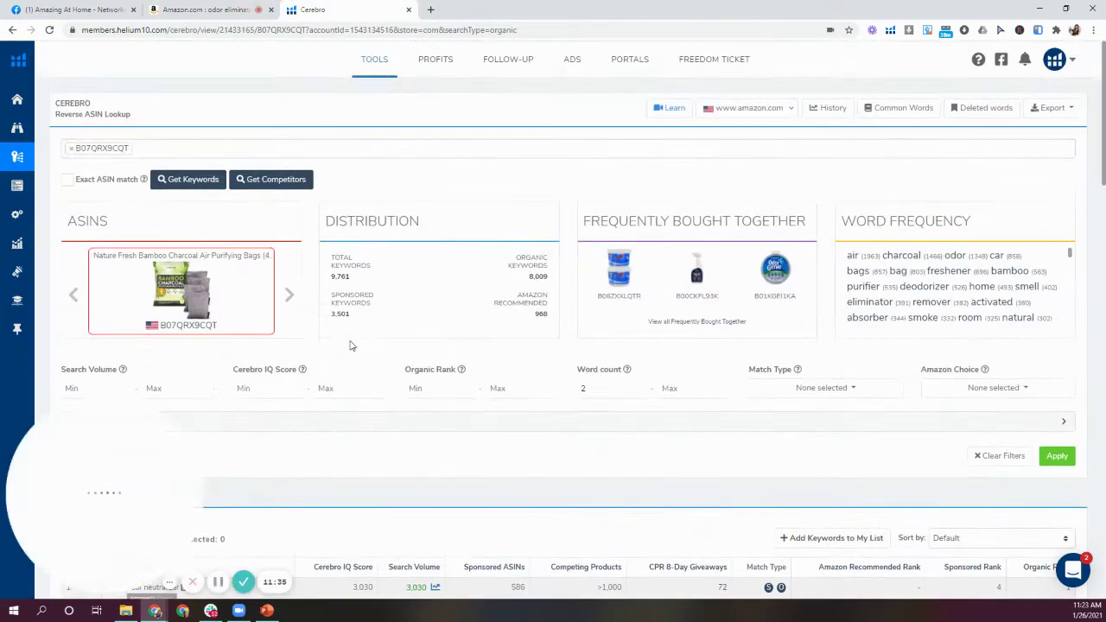
{"action": "left_click", "coordinate": [72, 151]}
{"action": "type", "text": "B001I0C3OQ"}
{"action": "key", "text": "Return"}
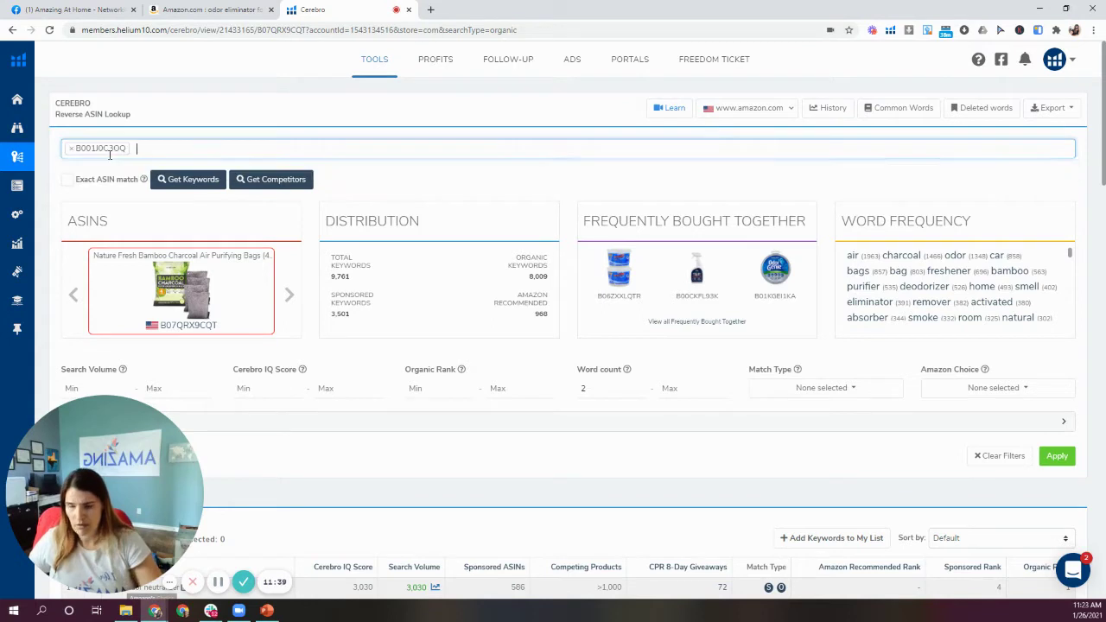
{"action": "left_click", "coordinate": [189, 179]}
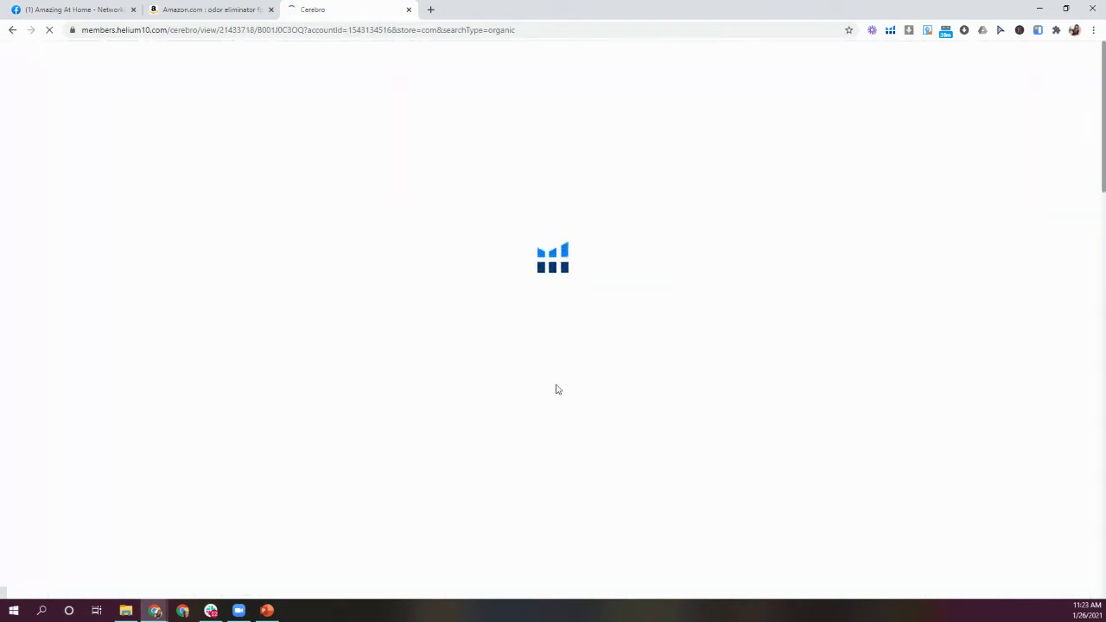
- Examine the Zero Odor spray's keyword phrases, search volumes and ranks for phrases that could also suit a charcoal bag
{"action": "scroll", "coordinate": [433, 431], "scroll_direction": "down", "scroll_amount": 4}
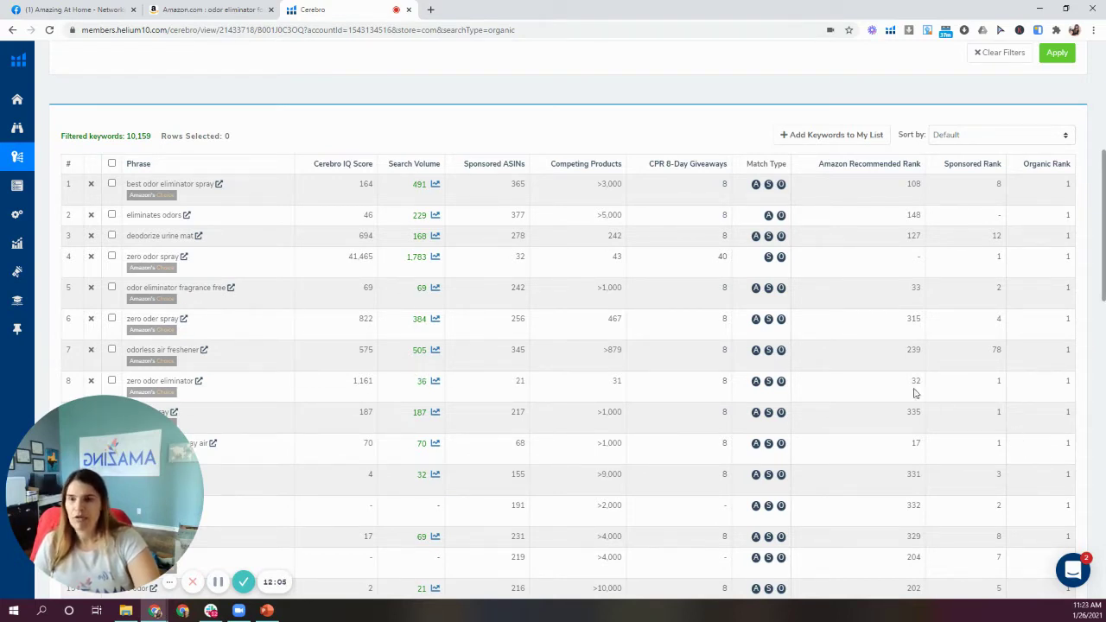
{"action": "scroll", "coordinate": [158, 284], "scroll_direction": "down", "scroll_amount": 2}
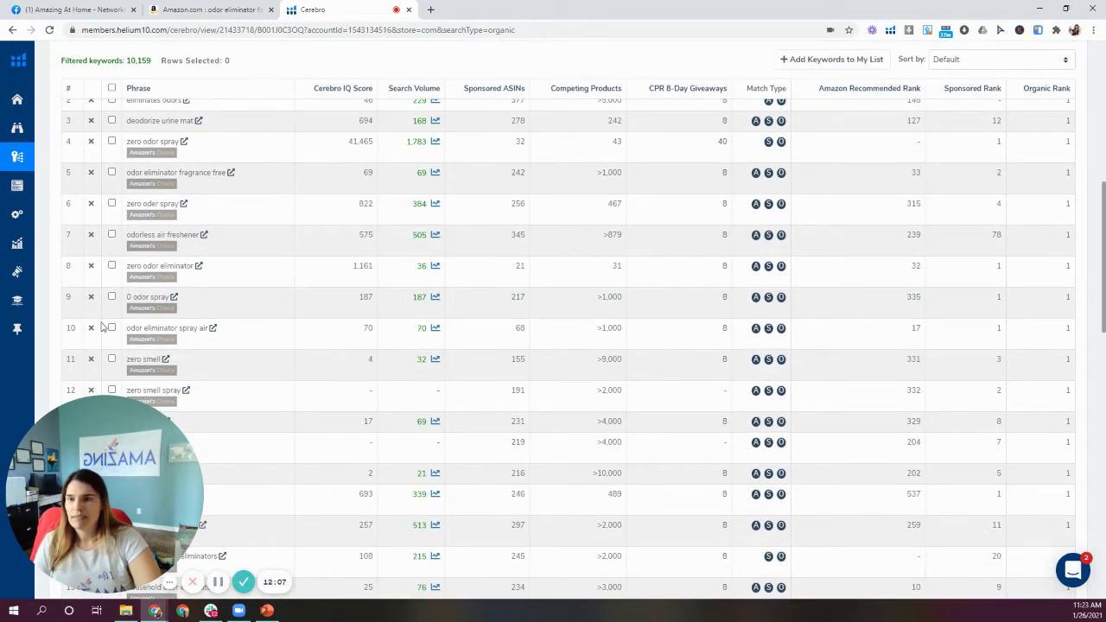
{"action": "scroll", "coordinate": [184, 356], "scroll_direction": "down", "scroll_amount": 1}
{"action": "scroll", "coordinate": [248, 374], "scroll_direction": "down", "scroll_amount": 6}
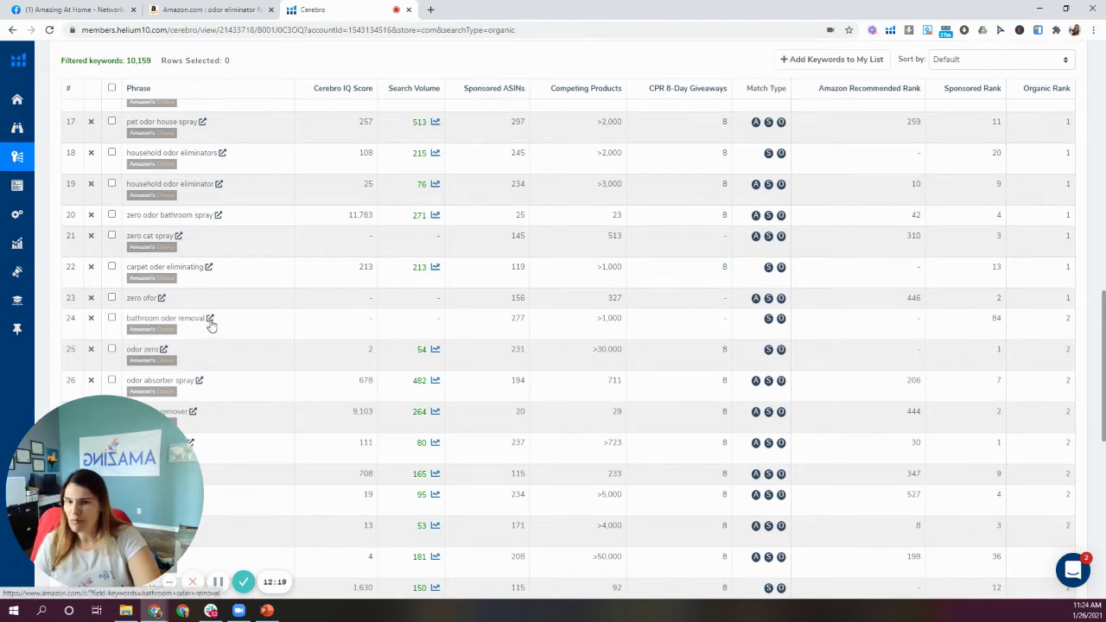
{"action": "scroll", "coordinate": [231, 425], "scroll_direction": "down", "scroll_amount": 2}
{"action": "scroll", "coordinate": [231, 425], "scroll_direction": "down", "scroll_amount": 5}
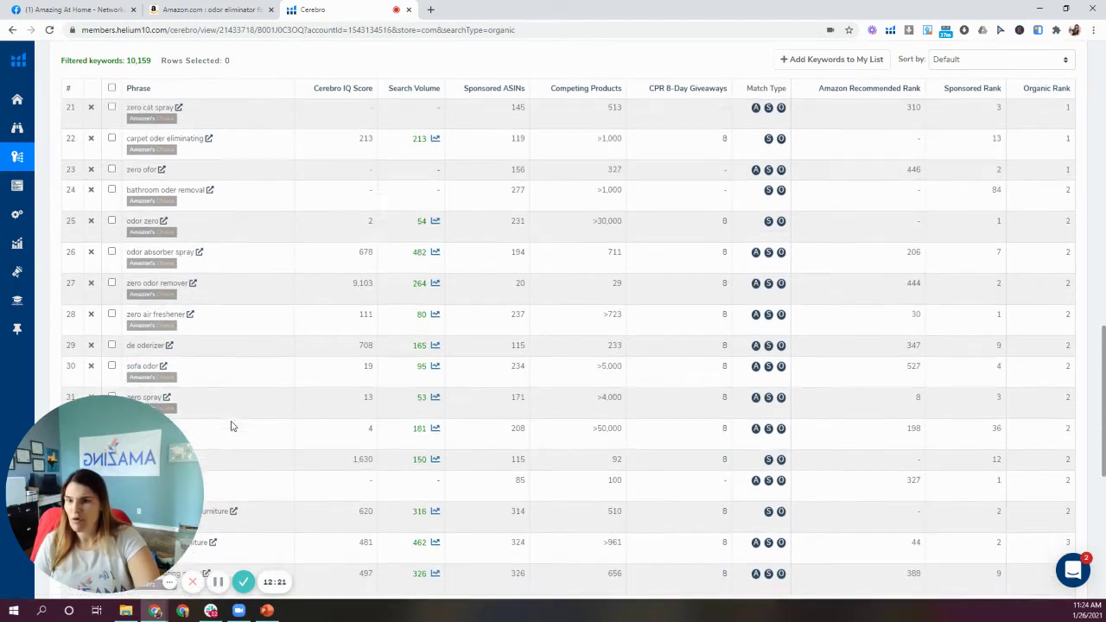
{"action": "scroll", "coordinate": [231, 426], "scroll_direction": "down", "scroll_amount": 1}
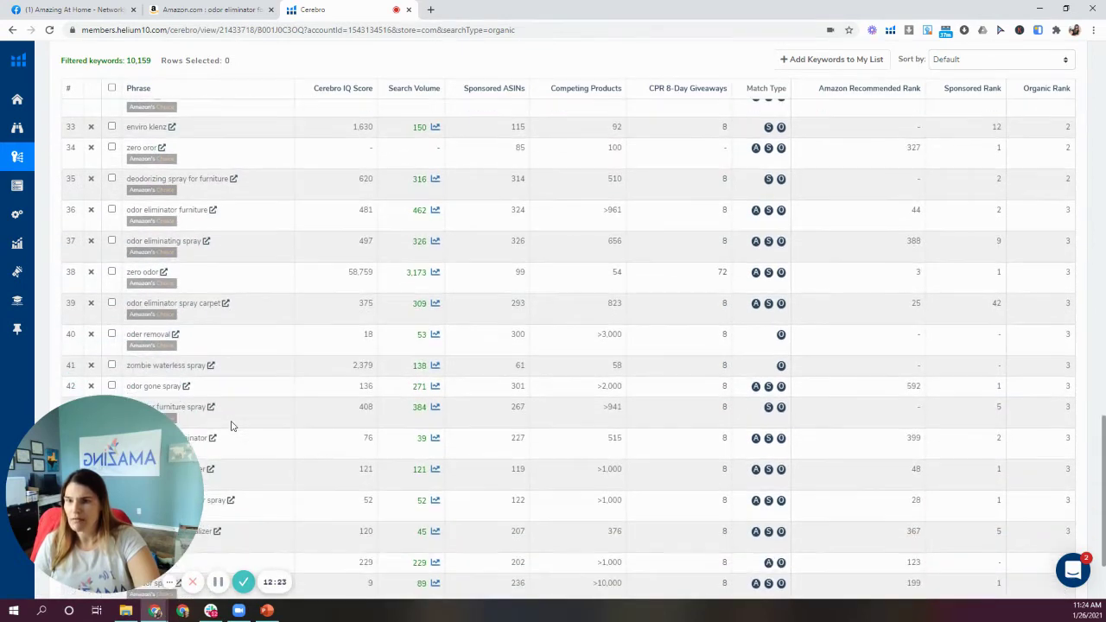
{"action": "scroll", "coordinate": [230, 425], "scroll_direction": "up", "scroll_amount": 1}
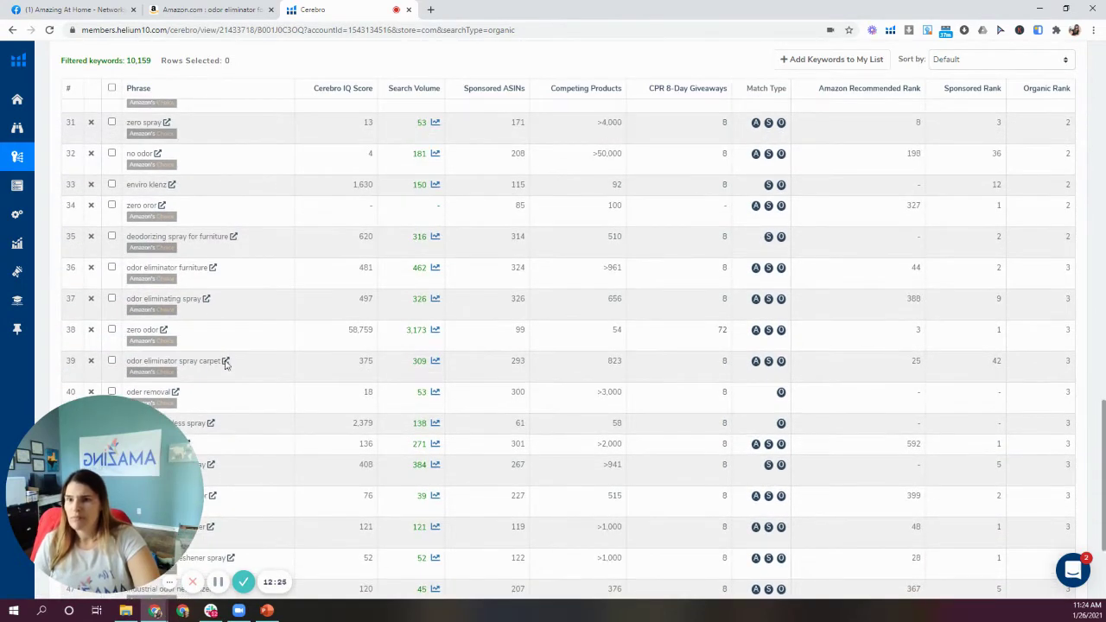
- Open the Amazon results for the keyword "odor eliminator furniture" and check which product types appear, including any charcoal bags
{"action": "left_click", "coordinate": [213, 269]}
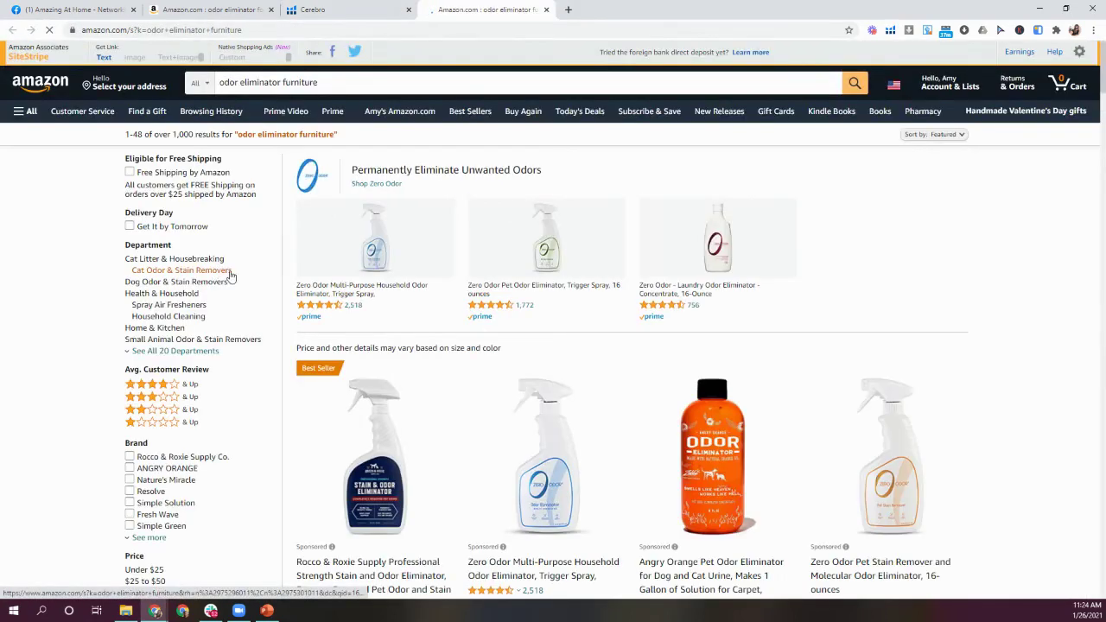
{"action": "scroll", "coordinate": [584, 477], "scroll_direction": "down", "scroll_amount": 6}
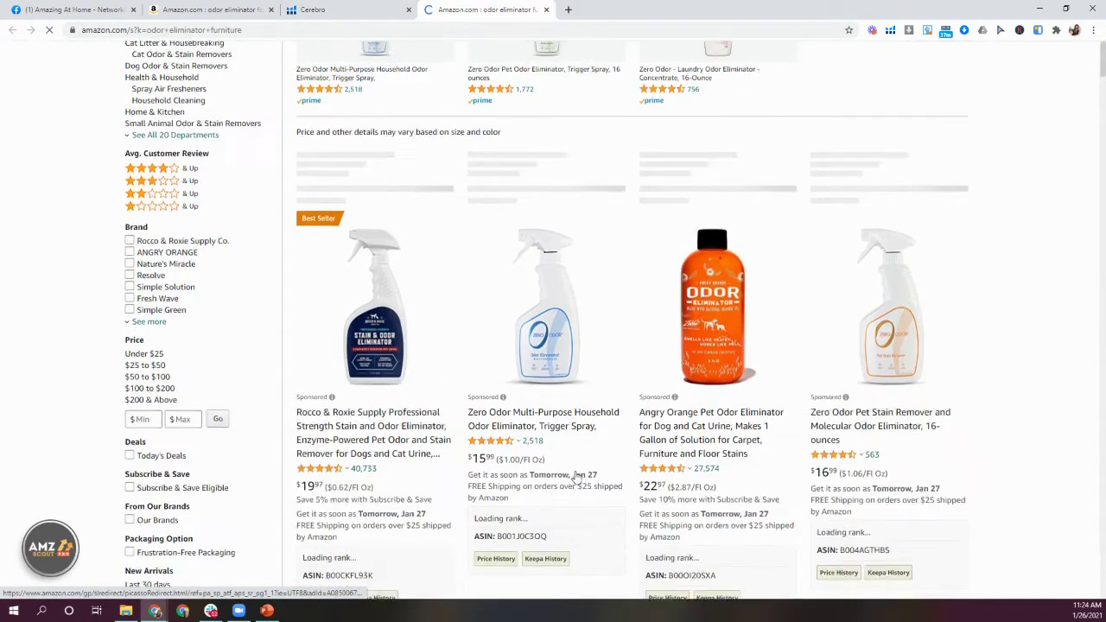
{"action": "scroll", "coordinate": [576, 478], "scroll_direction": "down", "scroll_amount": 5}
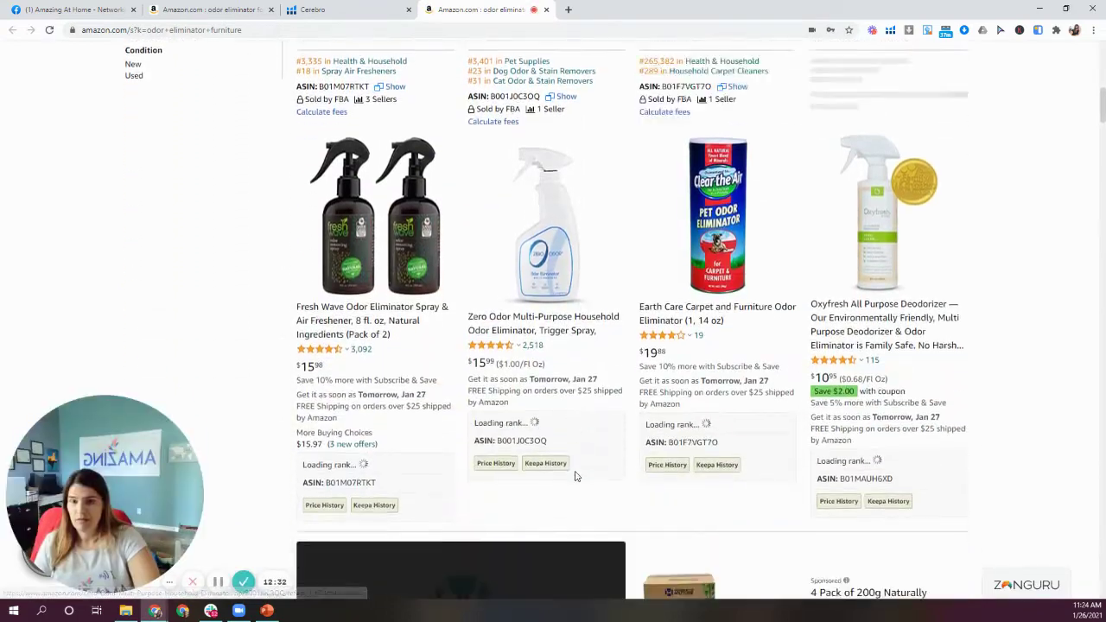
{"action": "scroll", "coordinate": [576, 478], "scroll_direction": "down", "scroll_amount": 3}
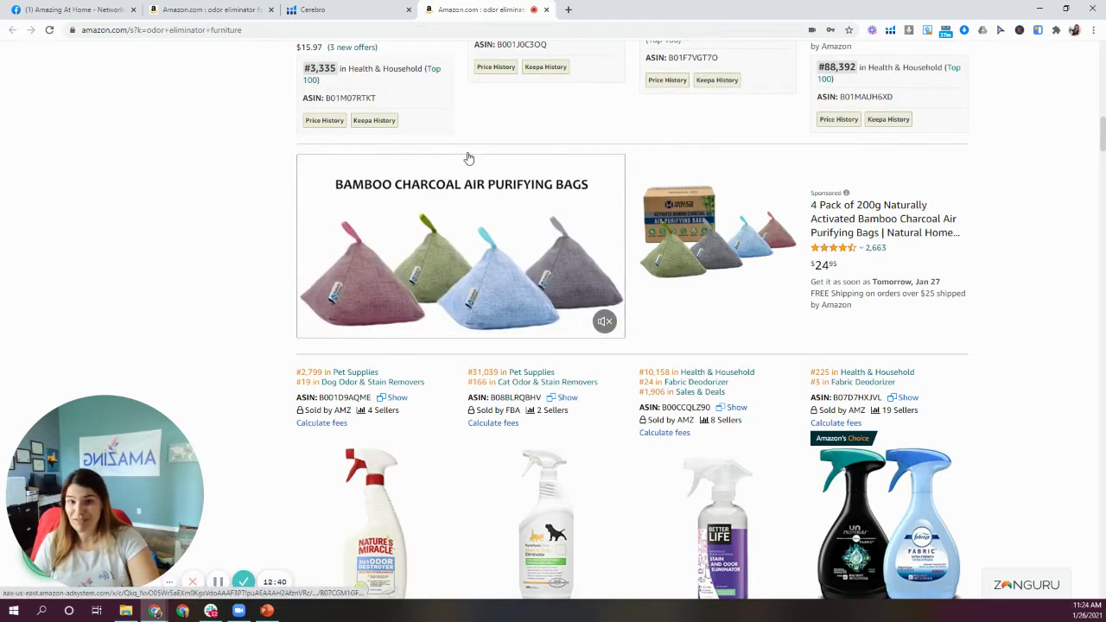
{"action": "scroll", "coordinate": [475, 536], "scroll_direction": "down", "scroll_amount": 2}
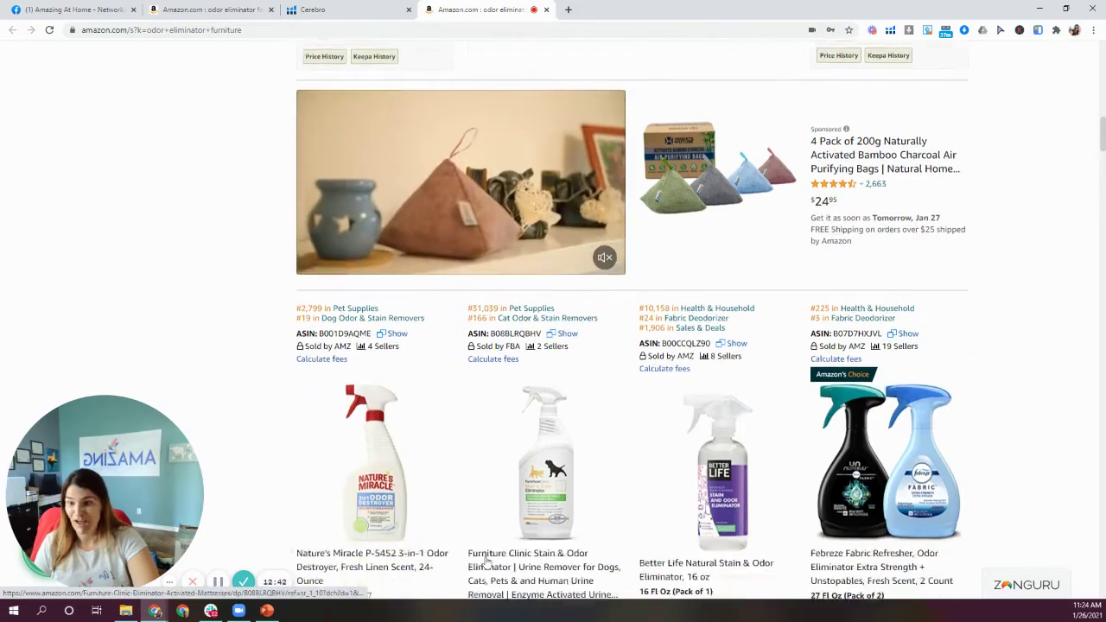
{"action": "scroll", "coordinate": [463, 458], "scroll_direction": "down", "scroll_amount": 10}
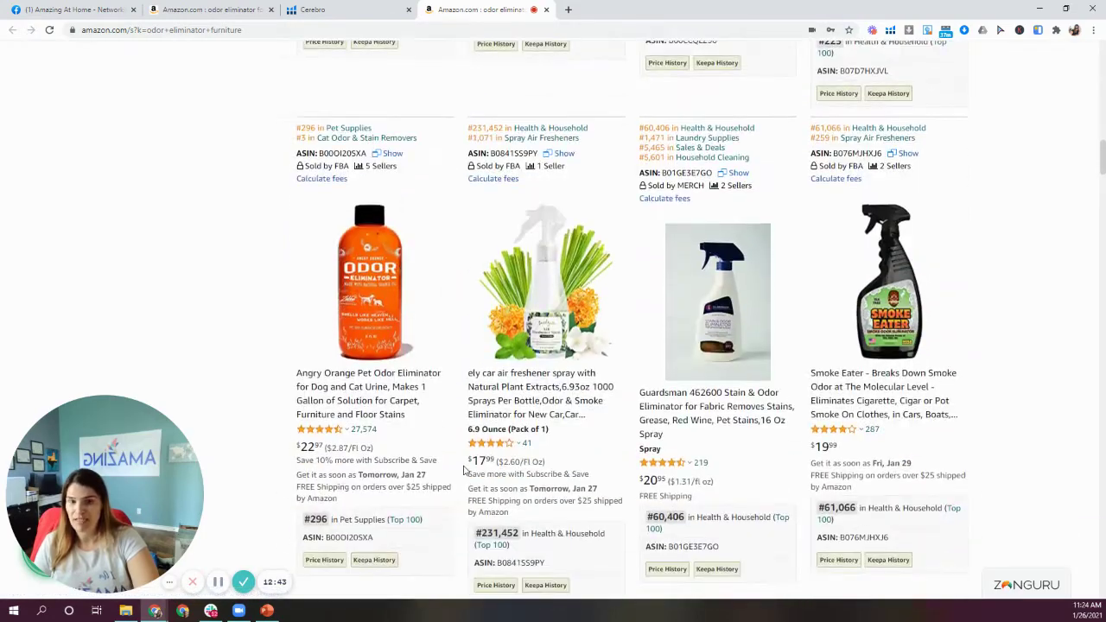
{"action": "scroll", "coordinate": [464, 470], "scroll_direction": "down", "scroll_amount": 10}
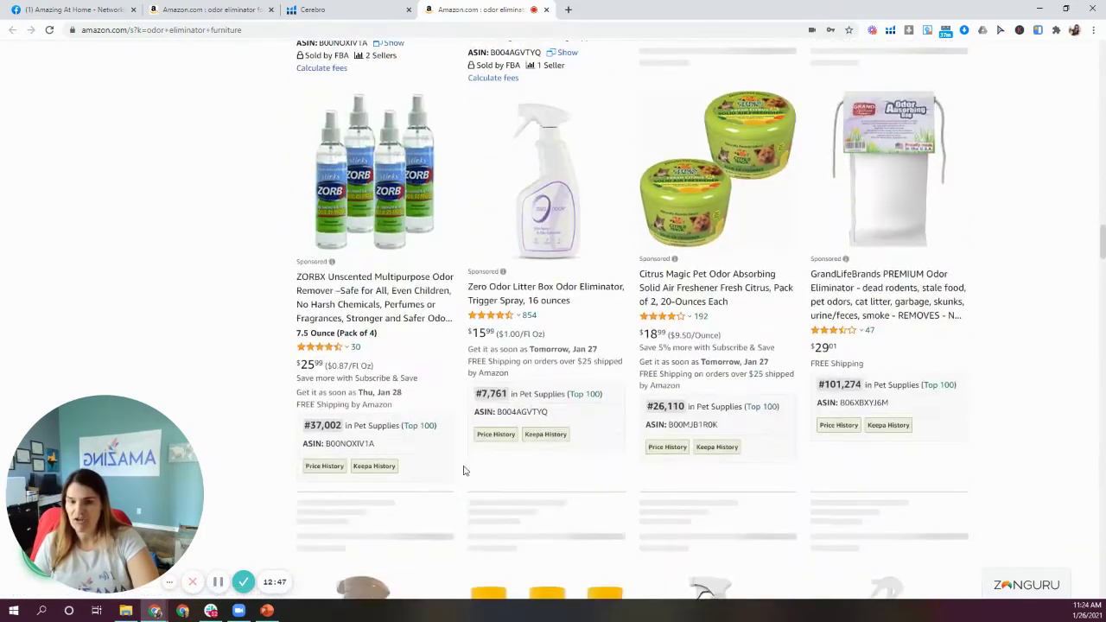
- Look through the remaining "odor eliminator furniture" results for charcoal bags and other non-spray odor products
{"action": "scroll", "coordinate": [464, 469], "scroll_direction": "down", "scroll_amount": 3}
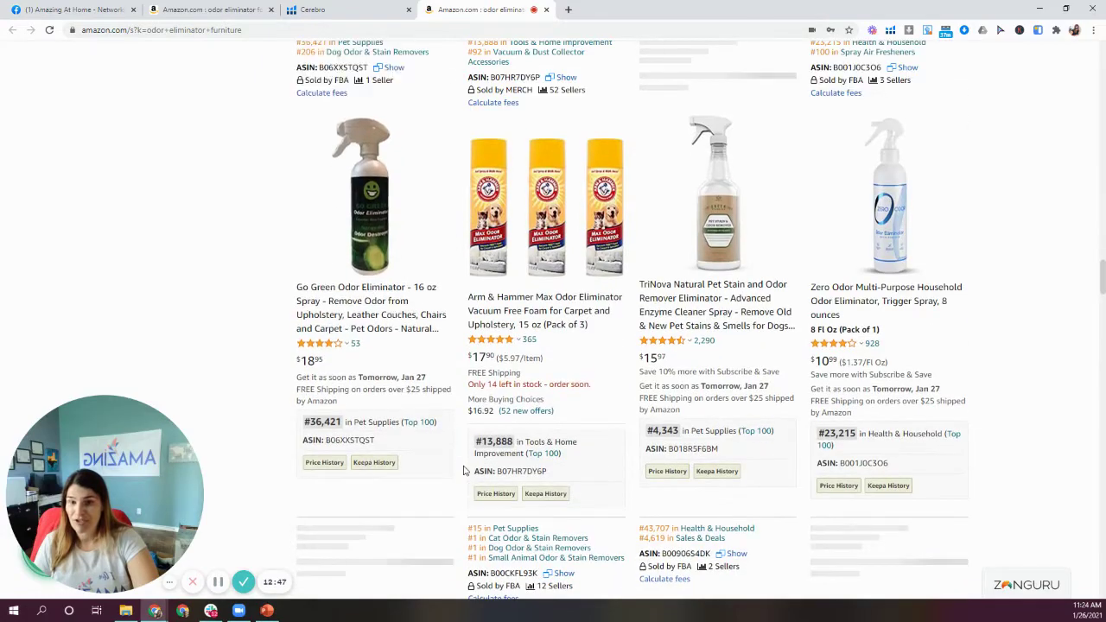
{"action": "scroll", "coordinate": [463, 470], "scroll_direction": "down", "scroll_amount": 6}
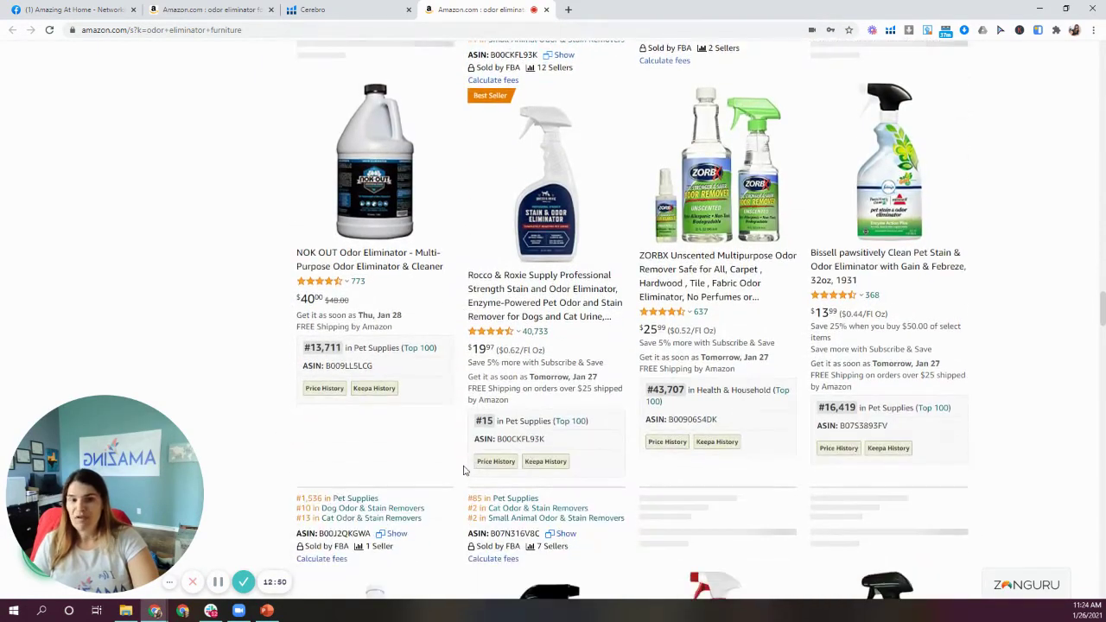
{"action": "scroll", "coordinate": [472, 473], "scroll_direction": "down", "scroll_amount": 10}
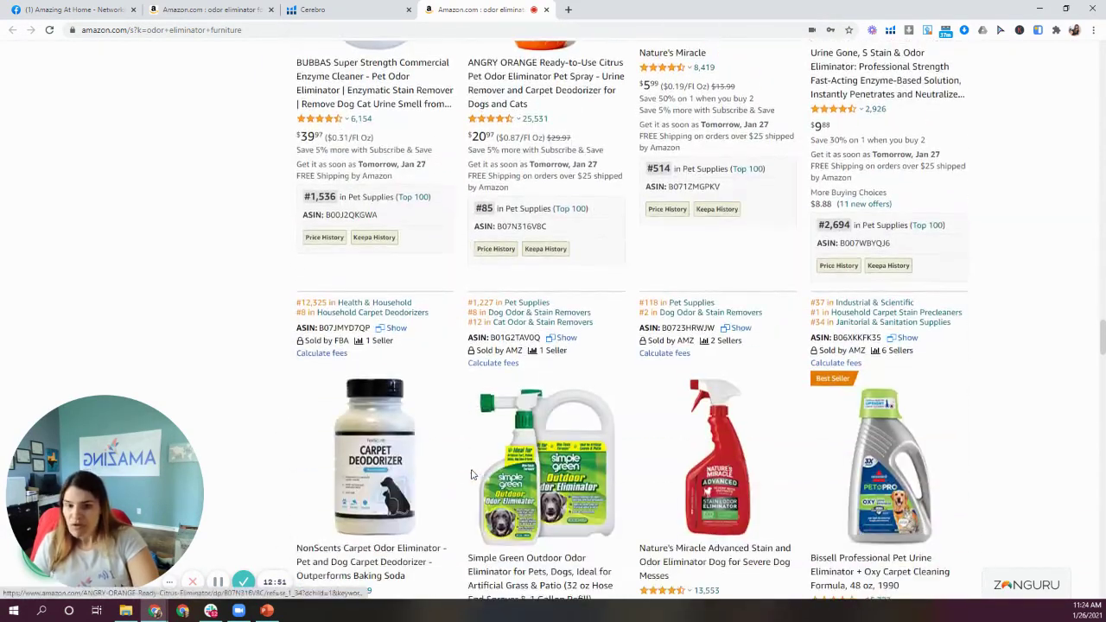
{"action": "scroll", "coordinate": [472, 473], "scroll_direction": "down", "scroll_amount": 5}
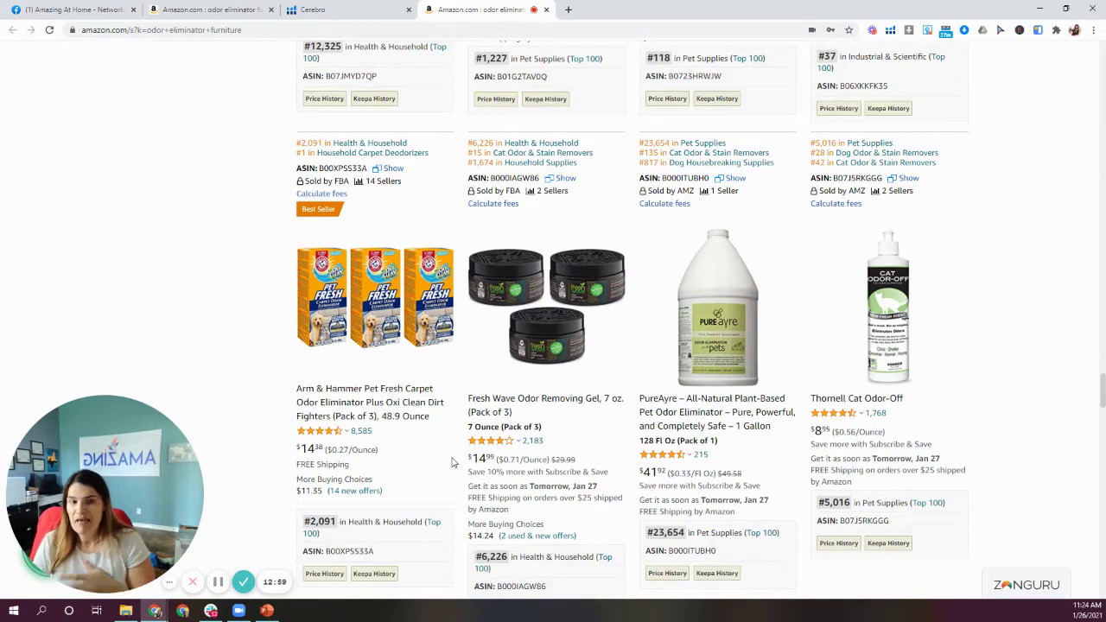
{"action": "scroll", "coordinate": [462, 459], "scroll_direction": "down", "scroll_amount": 5}
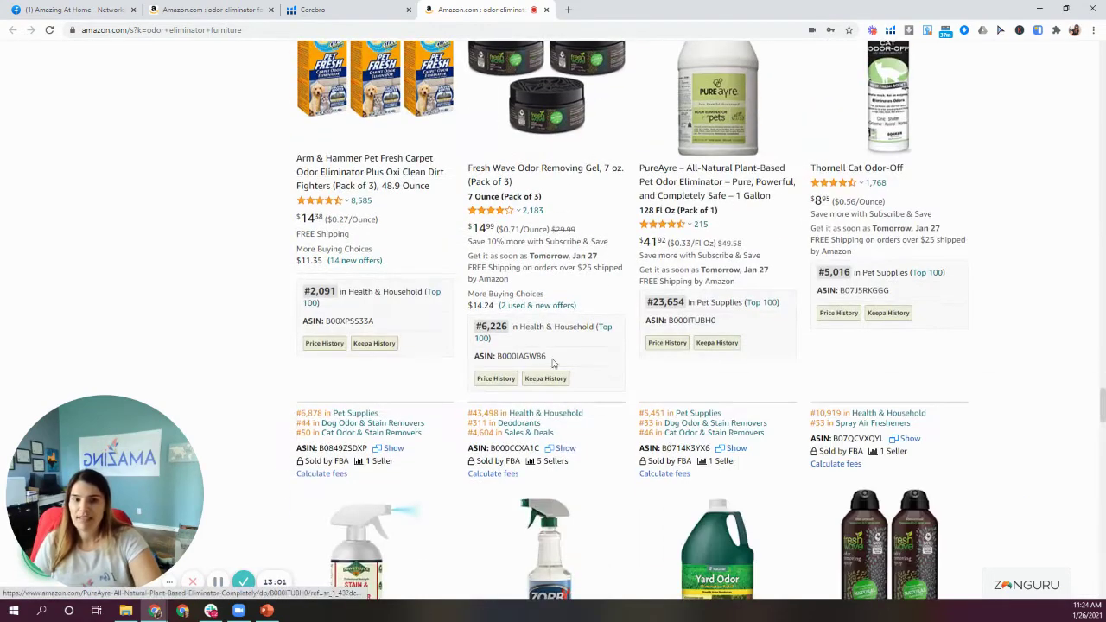
{"action": "scroll", "coordinate": [506, 361], "scroll_direction": "down", "scroll_amount": 5}
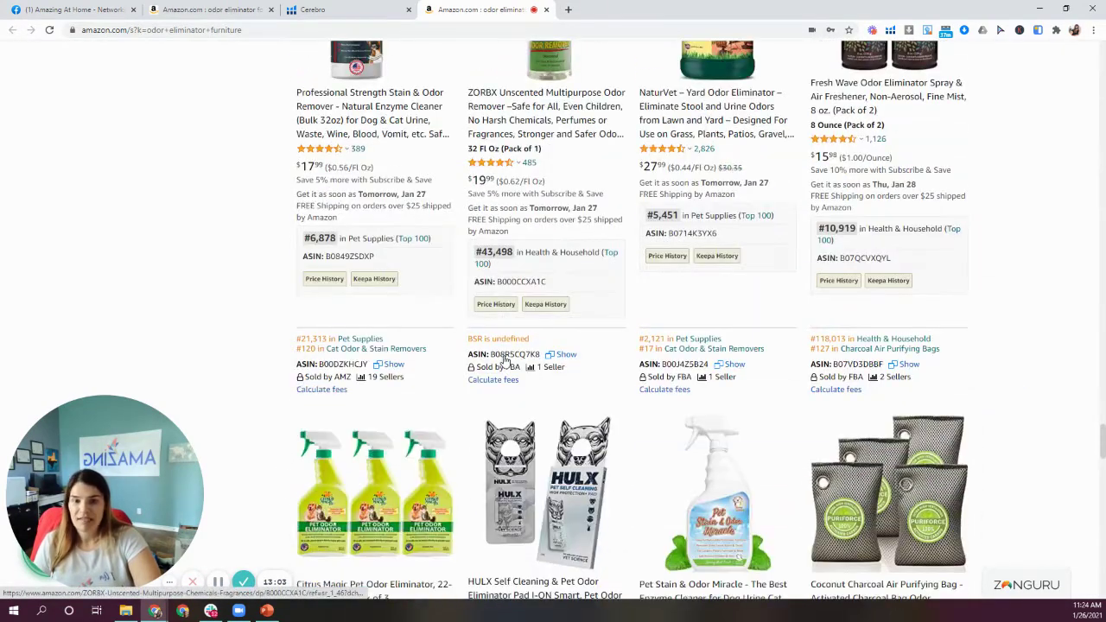
{"action": "scroll", "coordinate": [582, 411], "scroll_direction": "down", "scroll_amount": 5}
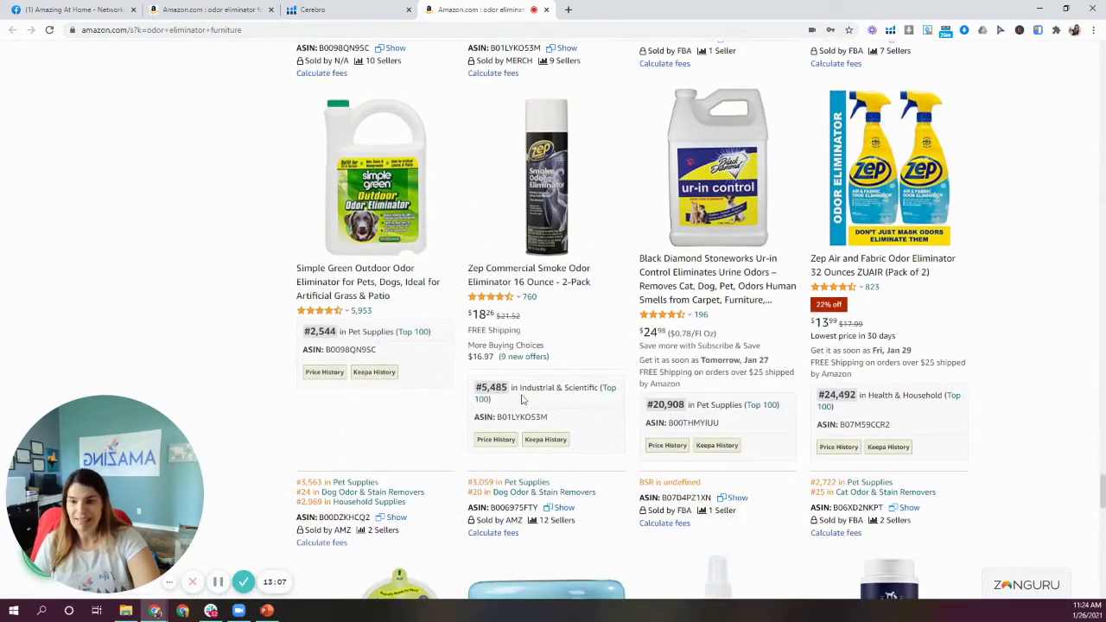
{"action": "scroll", "coordinate": [554, 385], "scroll_direction": "down", "scroll_amount": 3}
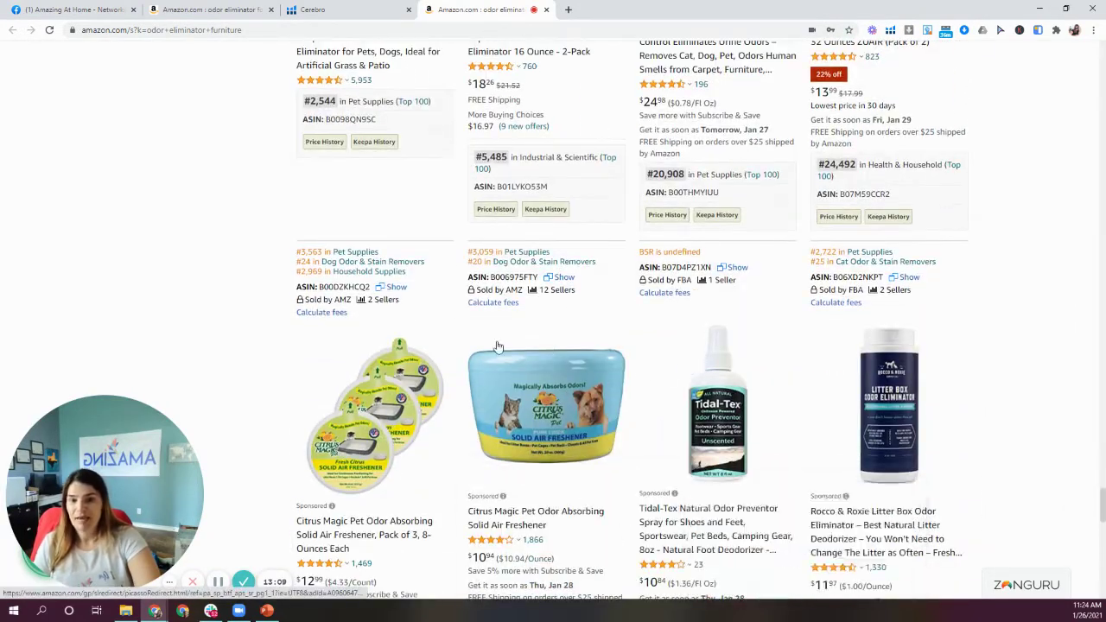
{"action": "scroll", "coordinate": [516, 393], "scroll_direction": "up", "scroll_amount": 2}
{"action": "scroll", "coordinate": [516, 392], "scroll_direction": "up", "scroll_amount": 8}
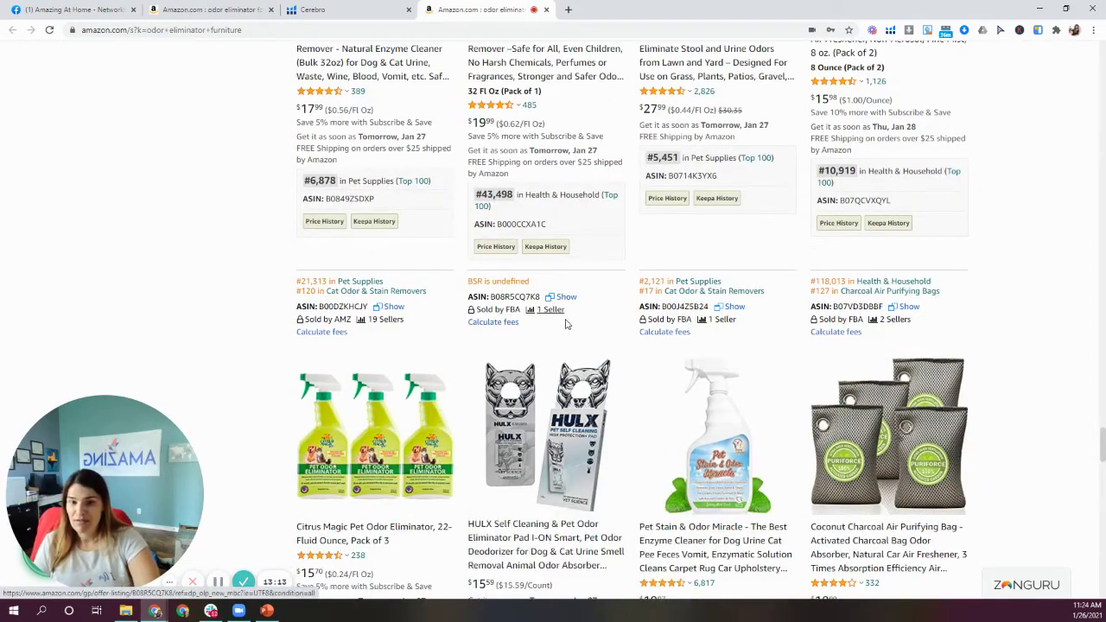
{"action": "mouse_move", "coordinate": [611, 445]}
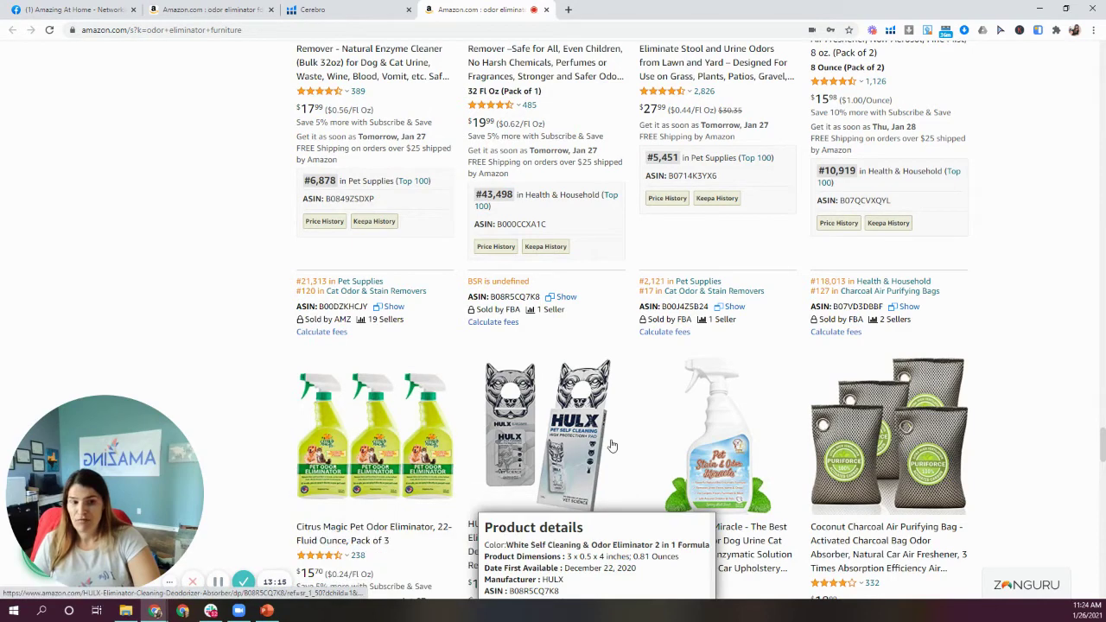
{"action": "mouse_move", "coordinate": [847, 395]}
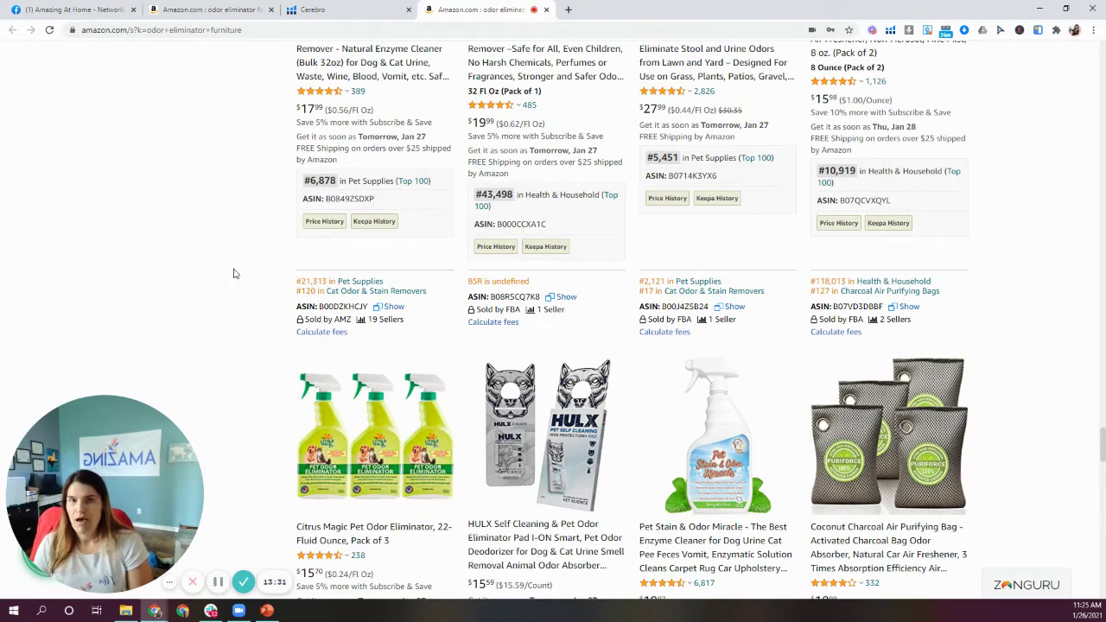
- Return to the Cerebro keyword list, open the Amazon results for "zero odor" and check which brands and product types appear
{"action": "left_click", "coordinate": [346, 10]}
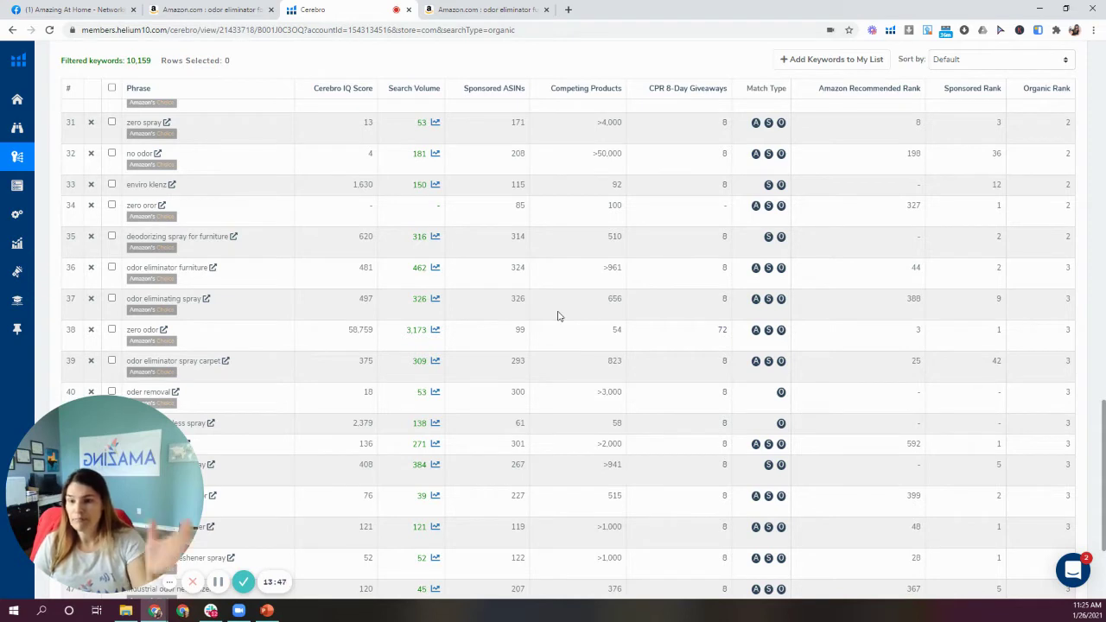
{"action": "left_click", "coordinate": [162, 331]}
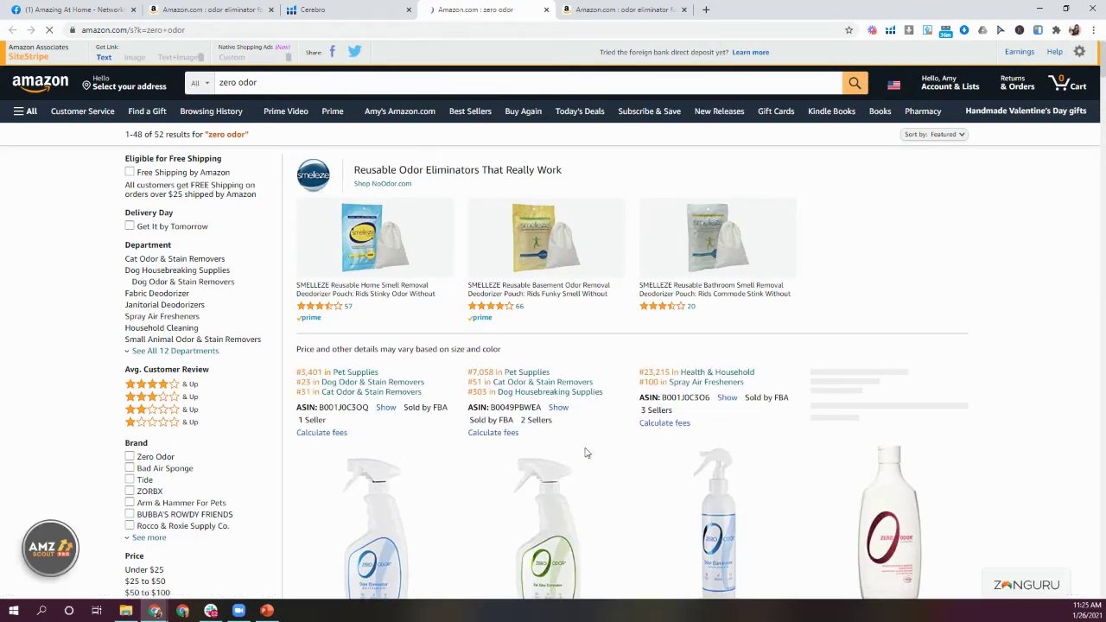
{"action": "scroll", "coordinate": [587, 486], "scroll_direction": "down", "scroll_amount": 10}
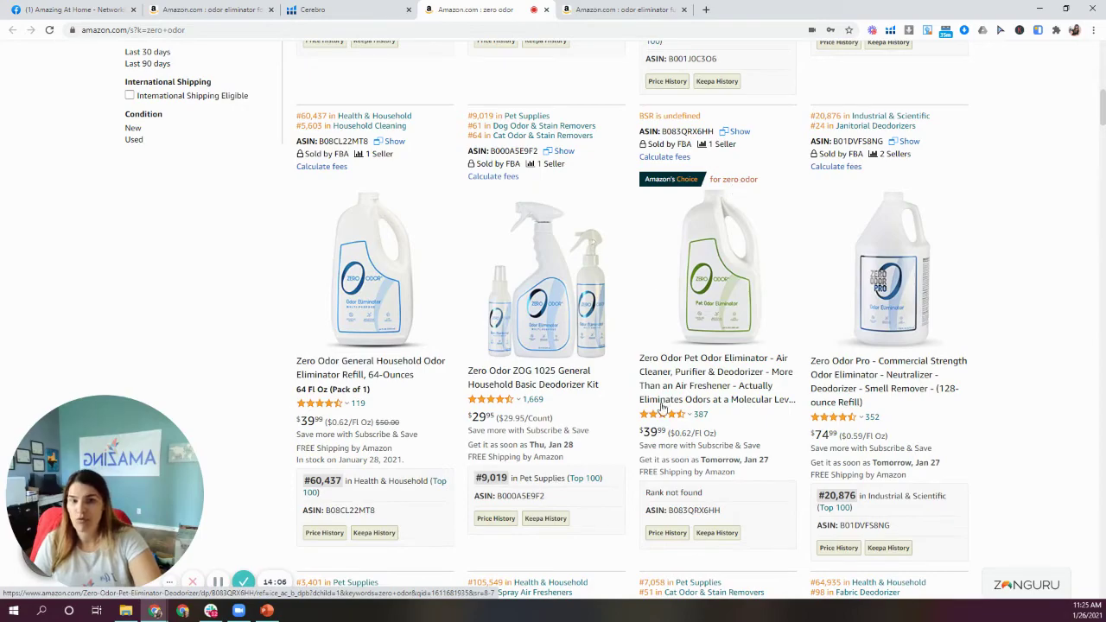
{"action": "scroll", "coordinate": [692, 393], "scroll_direction": "down", "scroll_amount": 15}
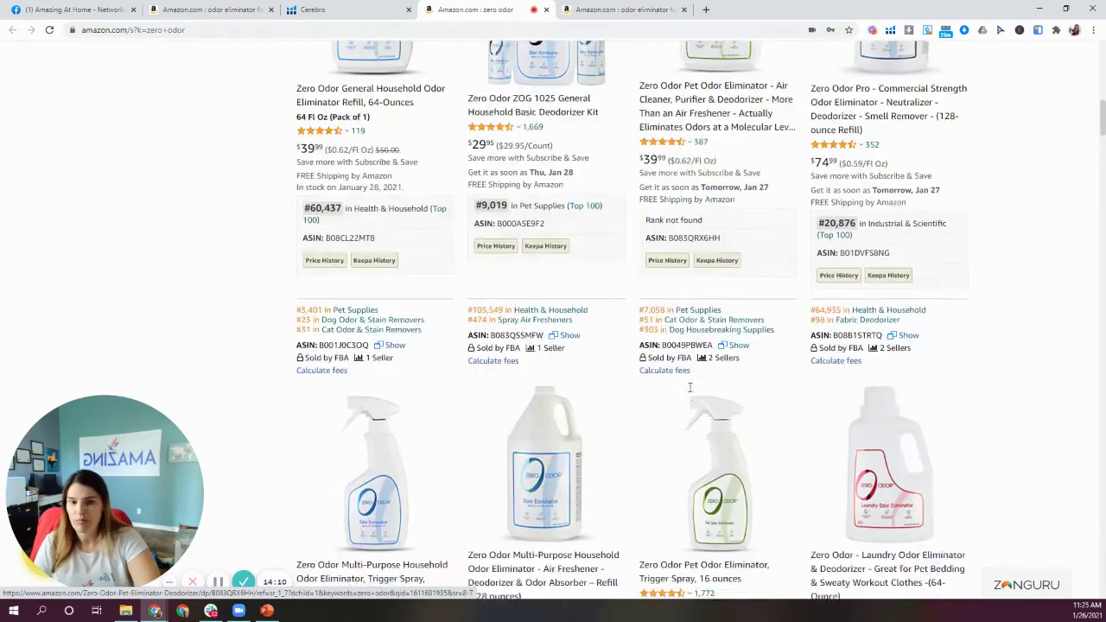
{"action": "scroll", "coordinate": [692, 394], "scroll_direction": "down", "scroll_amount": 20}
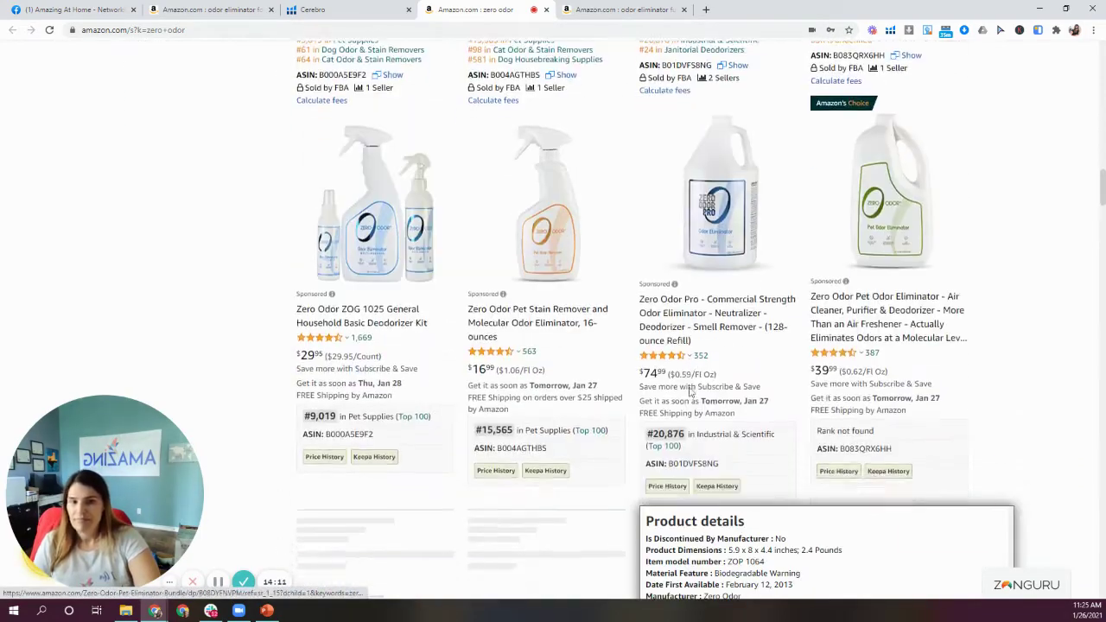
{"action": "scroll", "coordinate": [533, 424], "scroll_direction": "down", "scroll_amount": 4}
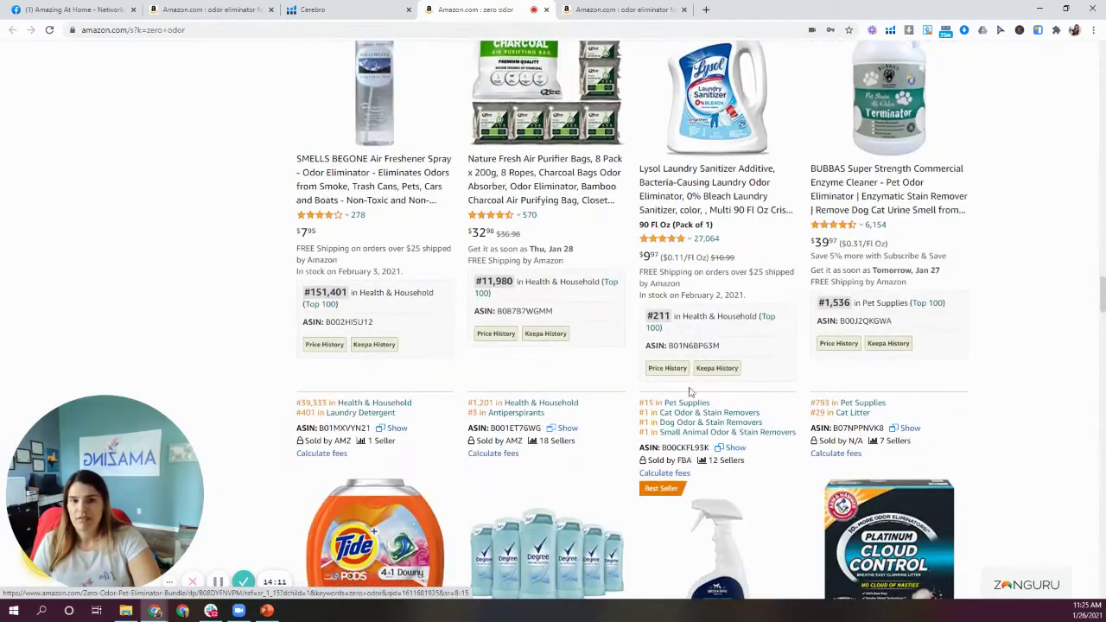
- Examine the Nature Fresh bamboo charcoal air purifier bags listing and compare it with the surrounding products in the "zero odor" results
{"action": "scroll", "coordinate": [533, 423], "scroll_direction": "up", "scroll_amount": 4}
{"action": "scroll", "coordinate": [533, 423], "scroll_direction": "down", "scroll_amount": 2}
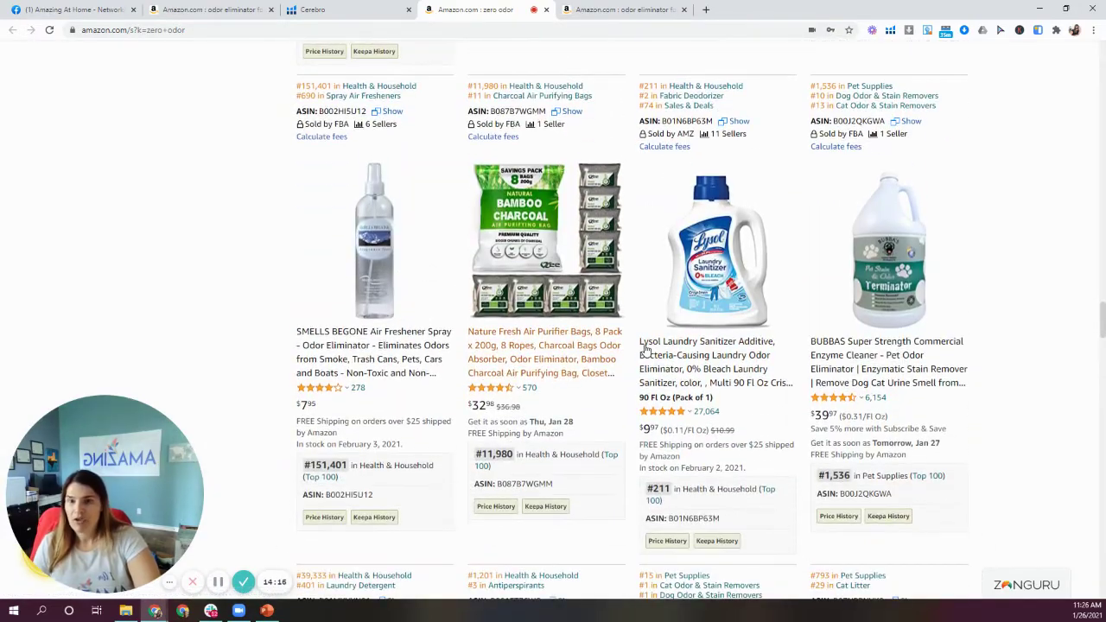
{"action": "scroll", "coordinate": [574, 374], "scroll_direction": "up", "scroll_amount": 1}
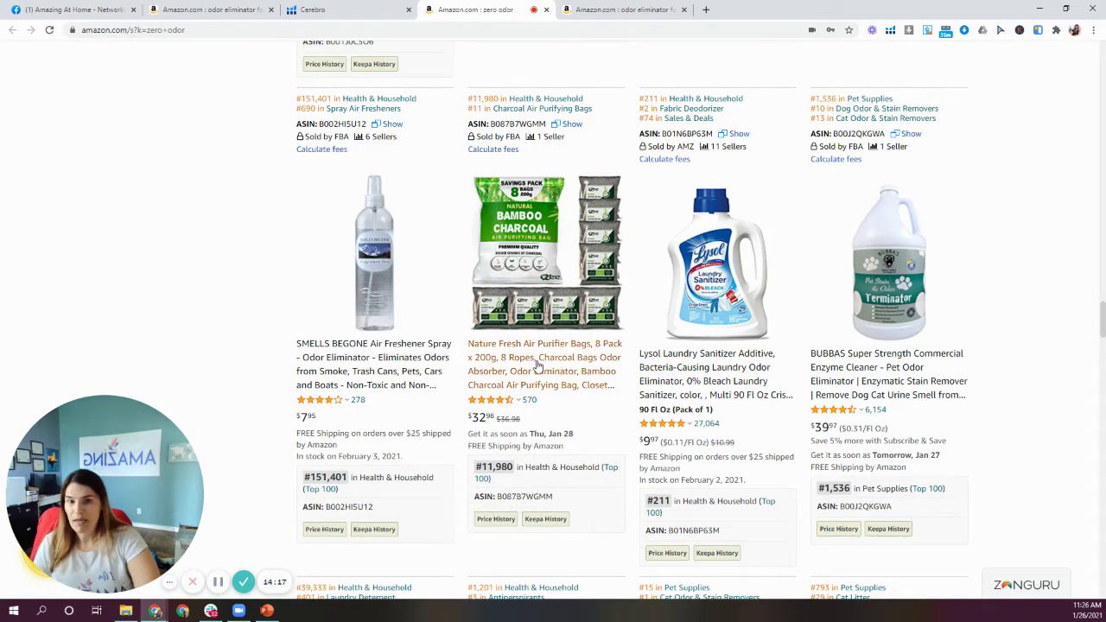
{"action": "scroll", "coordinate": [536, 369], "scroll_direction": "up", "scroll_amount": 1}
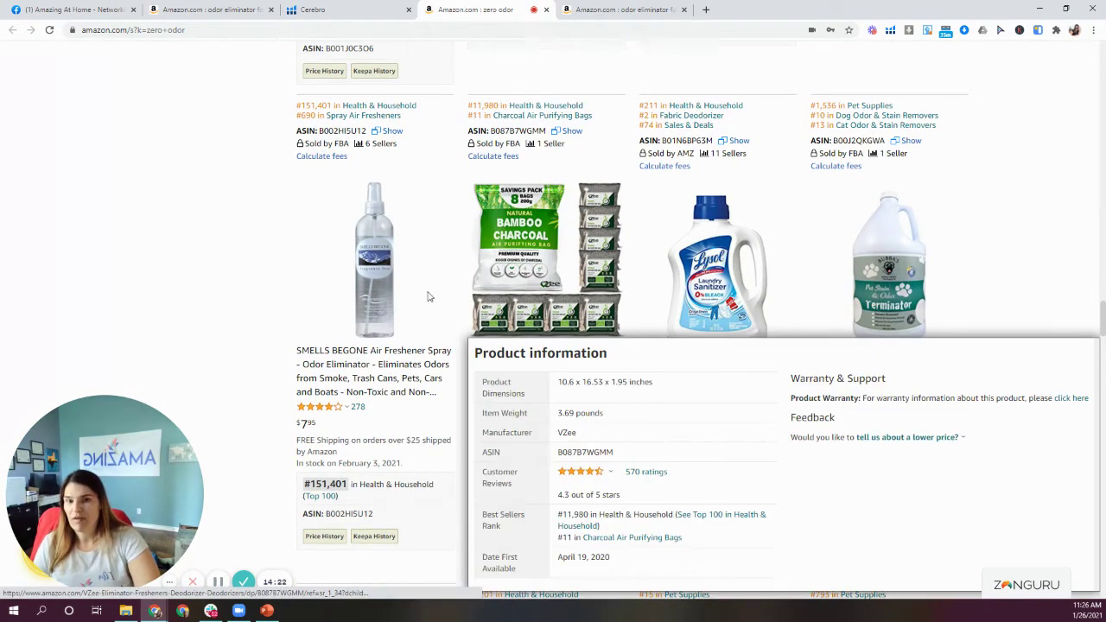
{"action": "scroll", "coordinate": [545, 399], "scroll_direction": "up", "scroll_amount": 1}
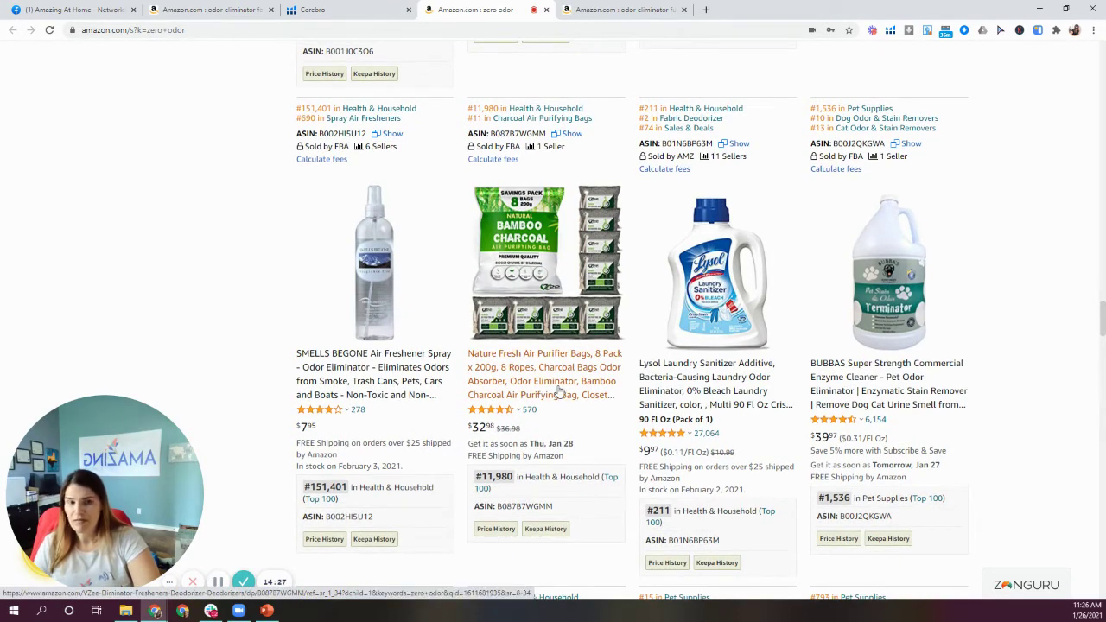
{"action": "scroll", "coordinate": [609, 480], "scroll_direction": "down", "scroll_amount": 3}
{"action": "scroll", "coordinate": [617, 485], "scroll_direction": "down", "scroll_amount": 3}
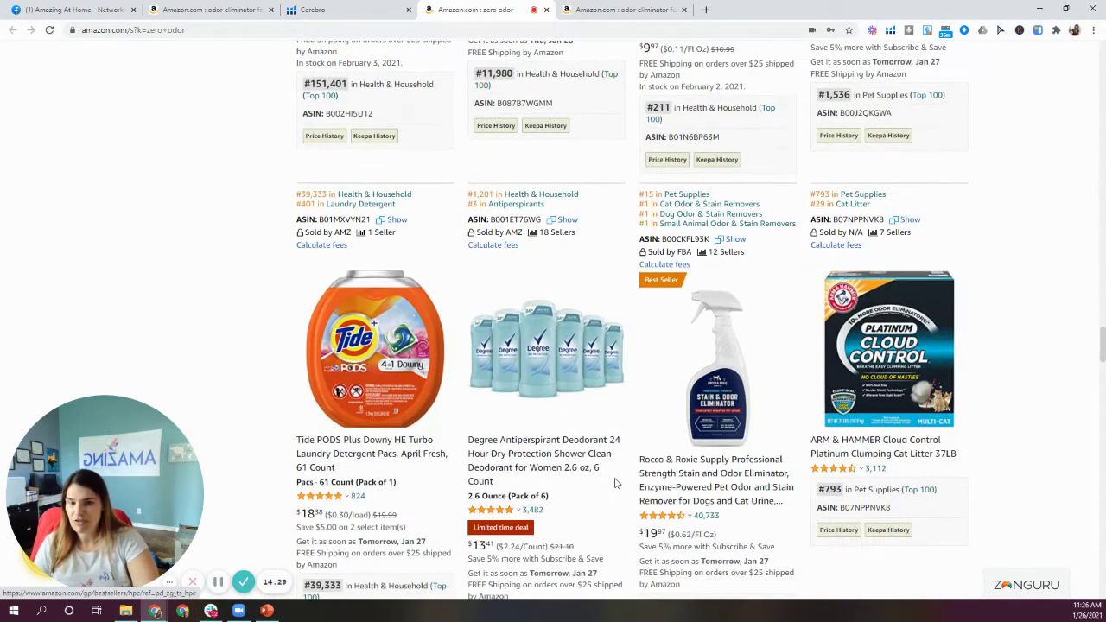
{"action": "scroll", "coordinate": [616, 484], "scroll_direction": "down", "scroll_amount": 2}
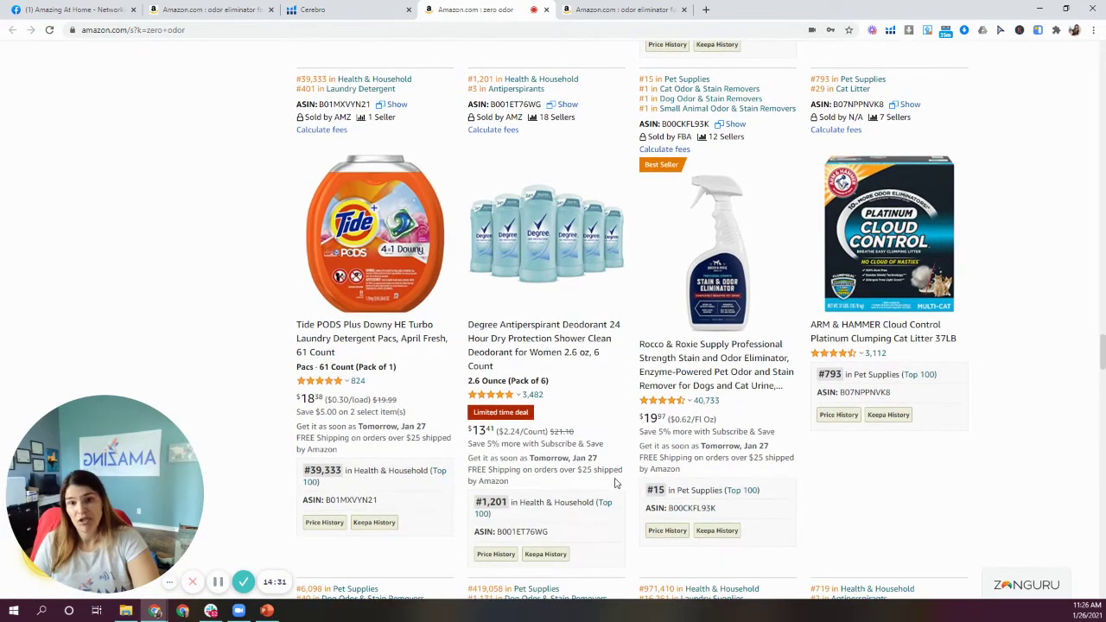
{"action": "scroll", "coordinate": [616, 483], "scroll_direction": "up", "scroll_amount": 6}
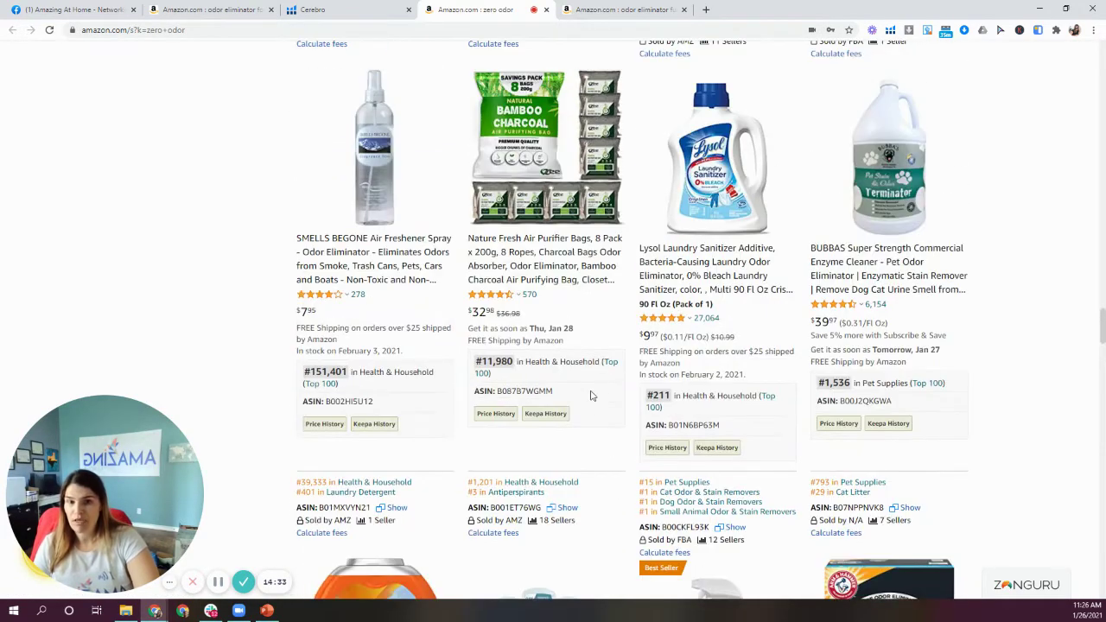